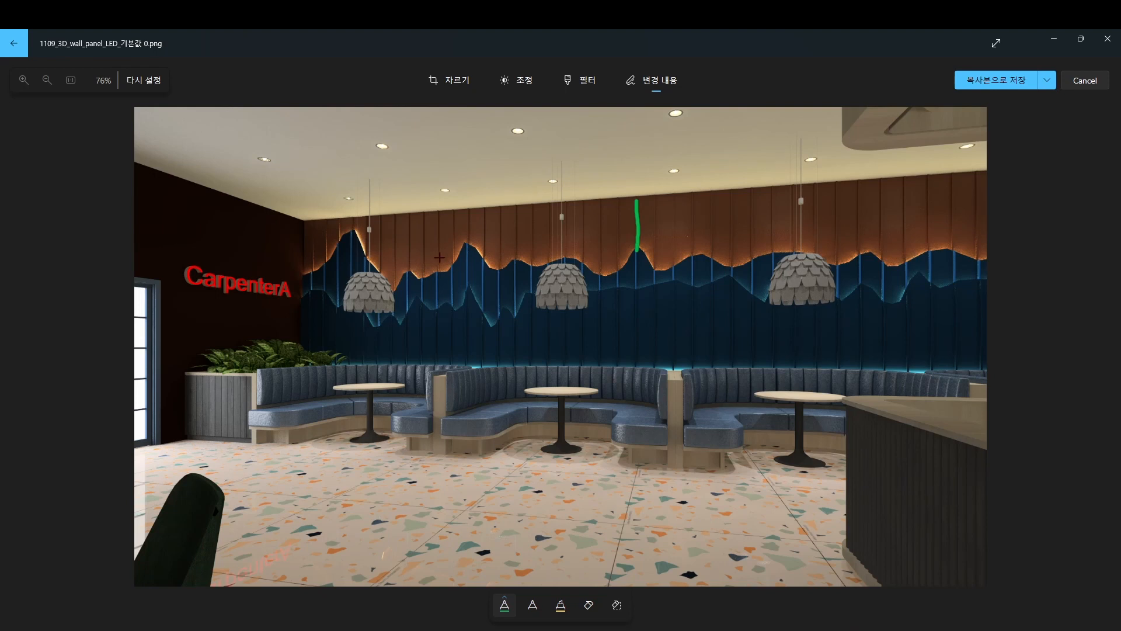
pyautogui.moveTo(441, 269)
pyautogui.mouseDown()
pyautogui.moveTo(476, 237)
pyautogui.moveTo(506, 256)
pyautogui.mouseUp()
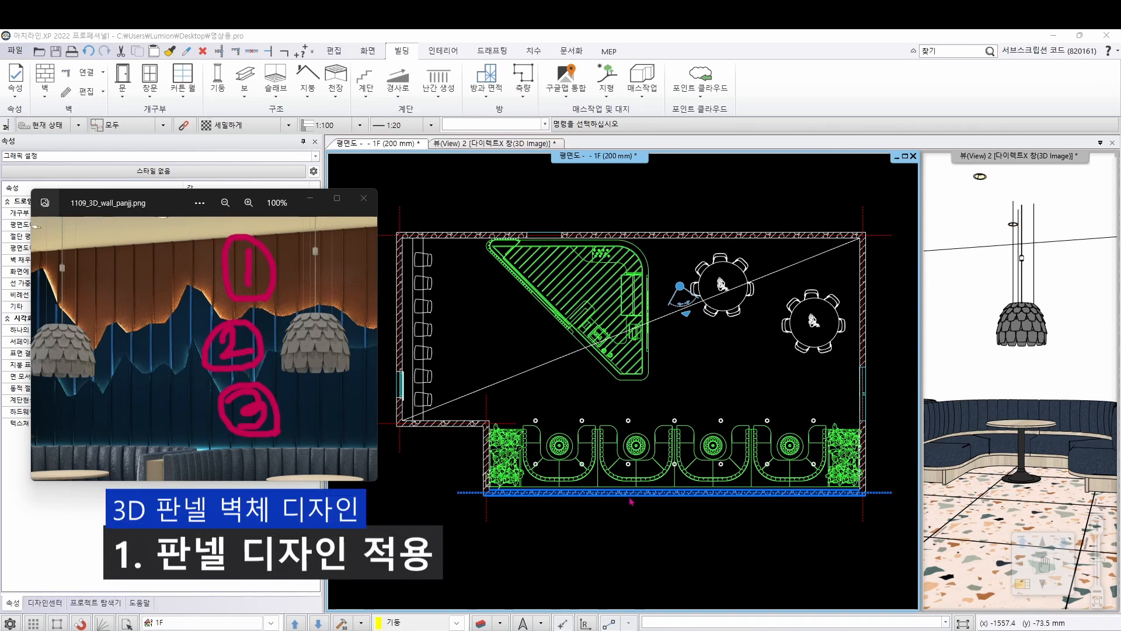
# Add a second layer to the composition of the long wall behind the booth seating
pyautogui.click(598, 475)
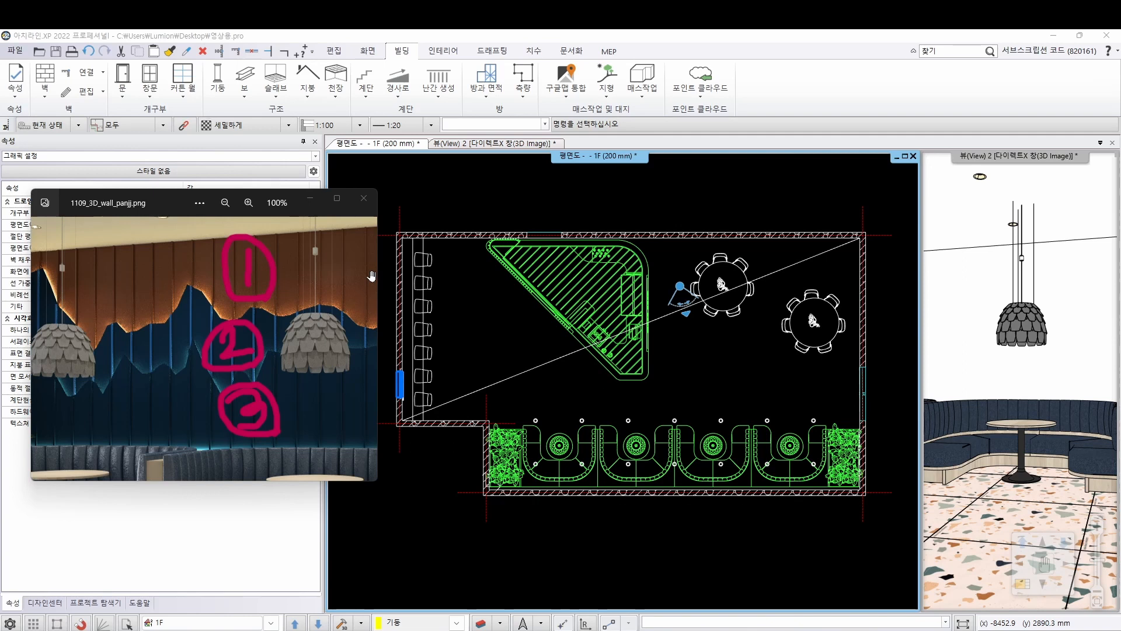
pyautogui.rightClick(568, 498)
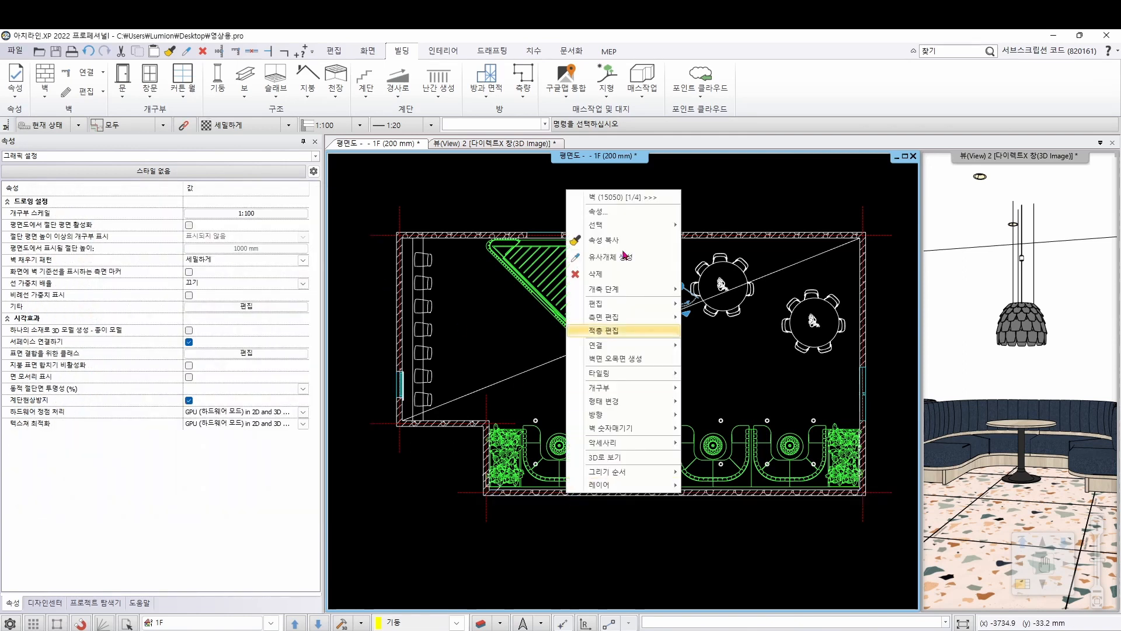
pyautogui.click(624, 217)
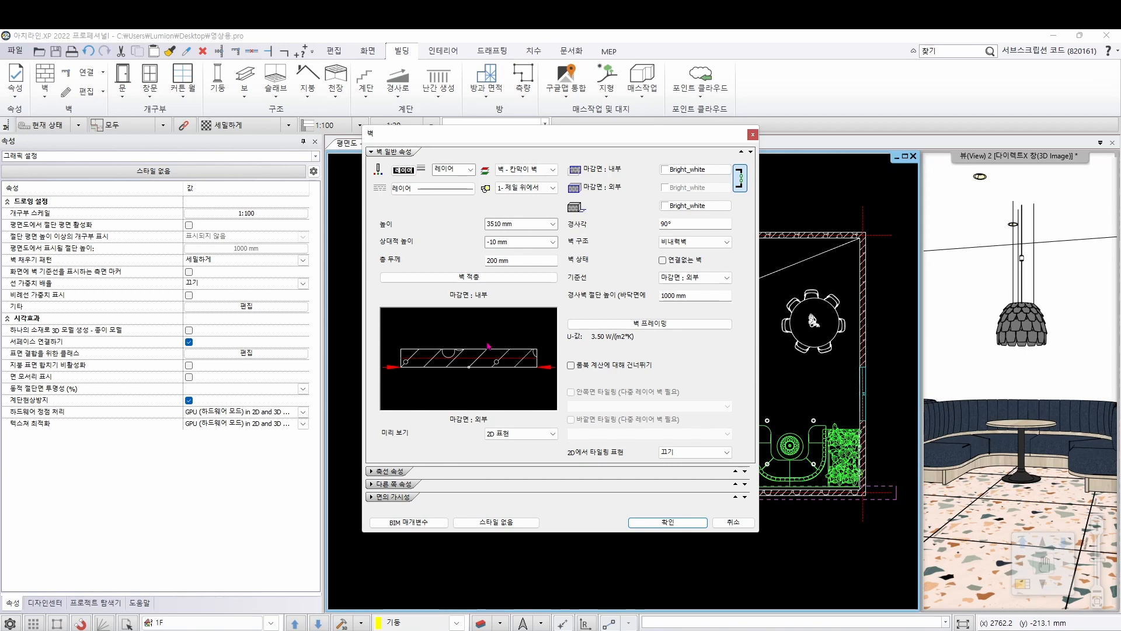
pyautogui.click(458, 278)
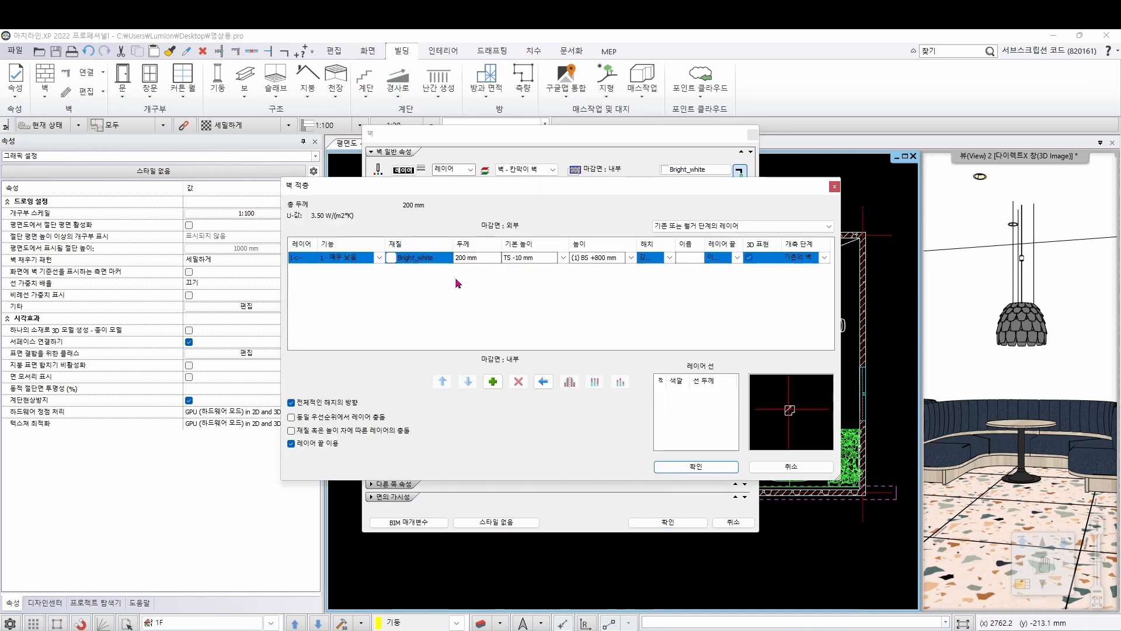
pyautogui.click(494, 382)
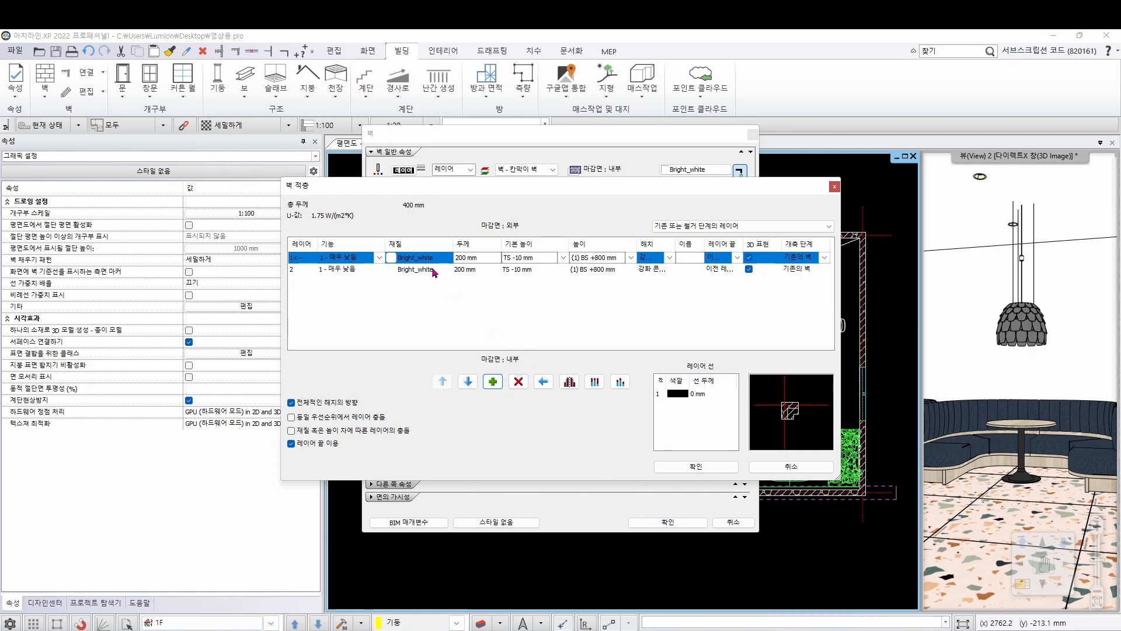
# Set the second wall layer to 20 mm thick, turn off its 3D display, and assign the 적층 표현 marker to it
pyautogui.click(465, 270)
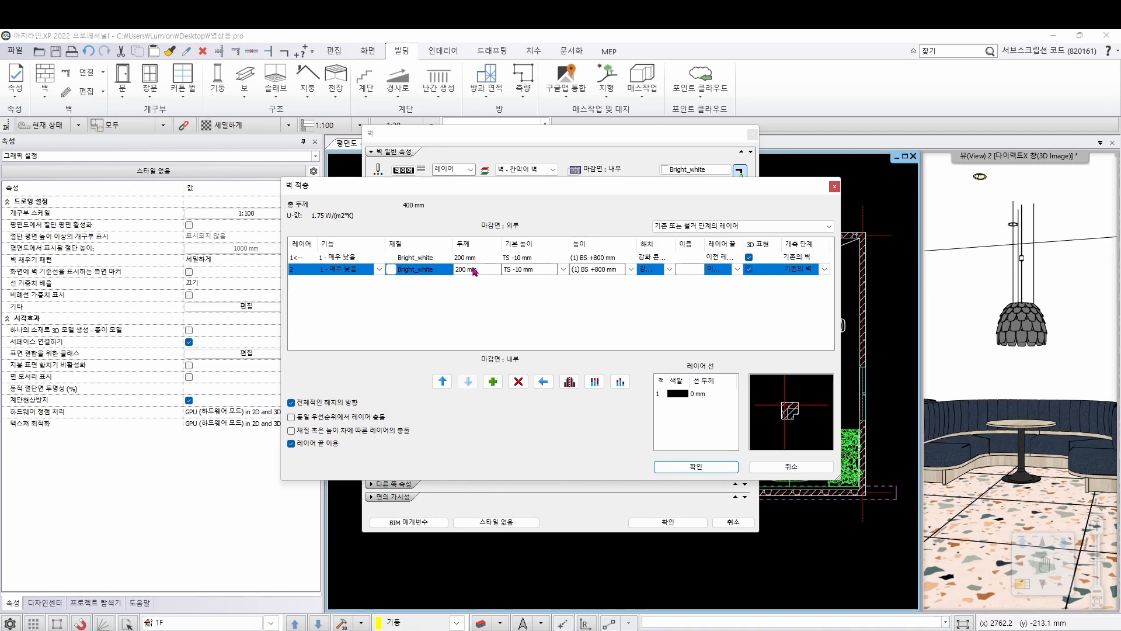
pyautogui.click(478, 268)
pyautogui.write('20')
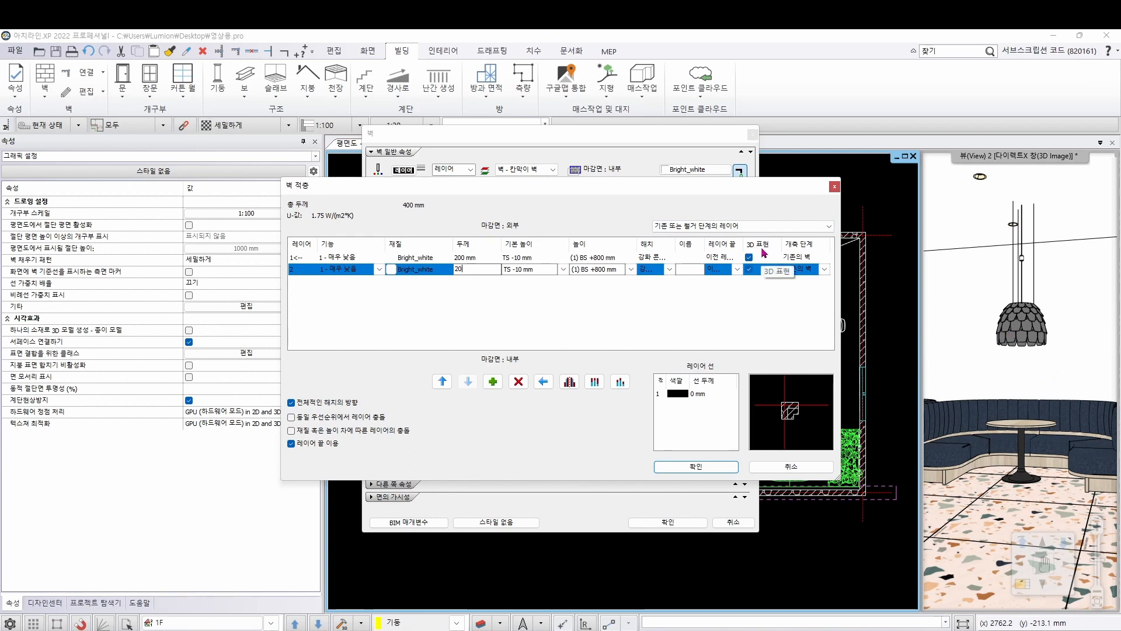
pyautogui.click(749, 270)
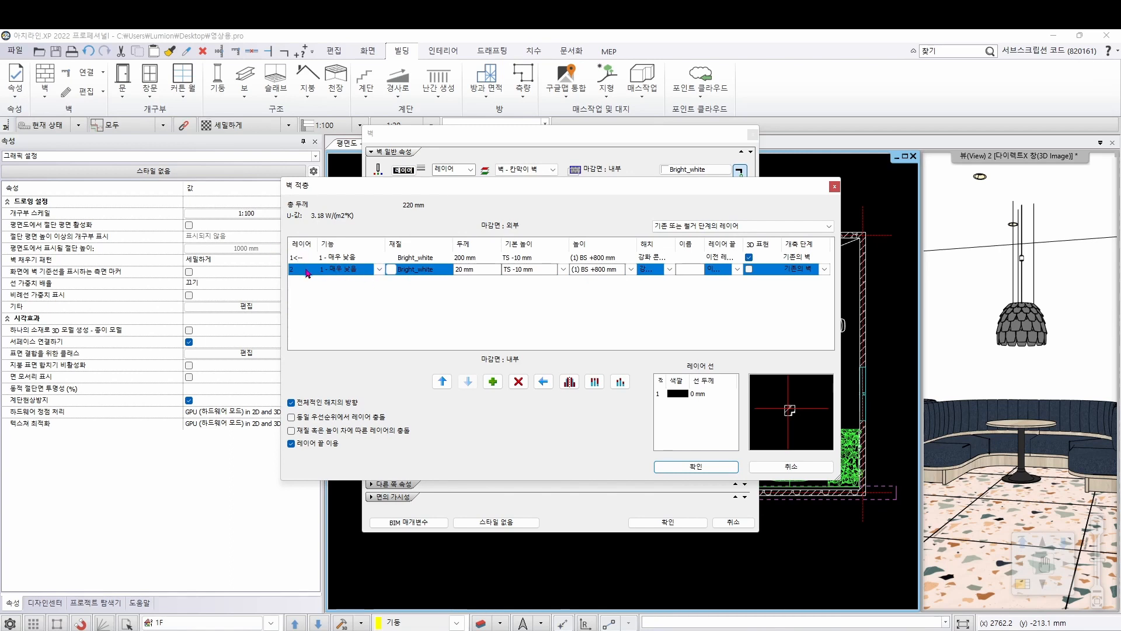
pyautogui.click(546, 384)
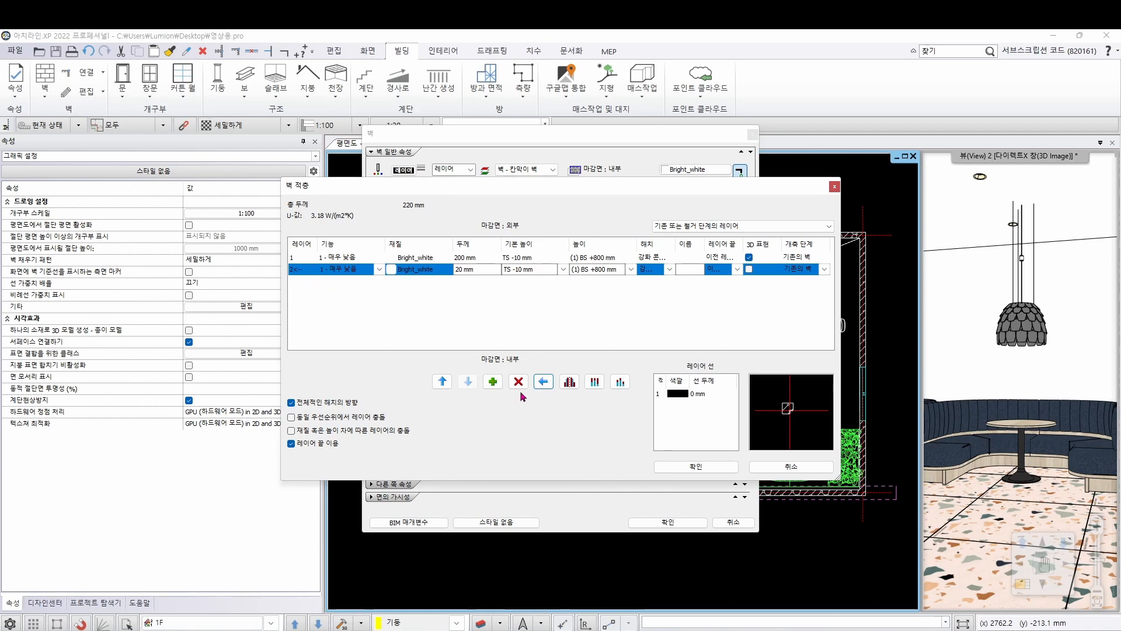
pyautogui.click(698, 467)
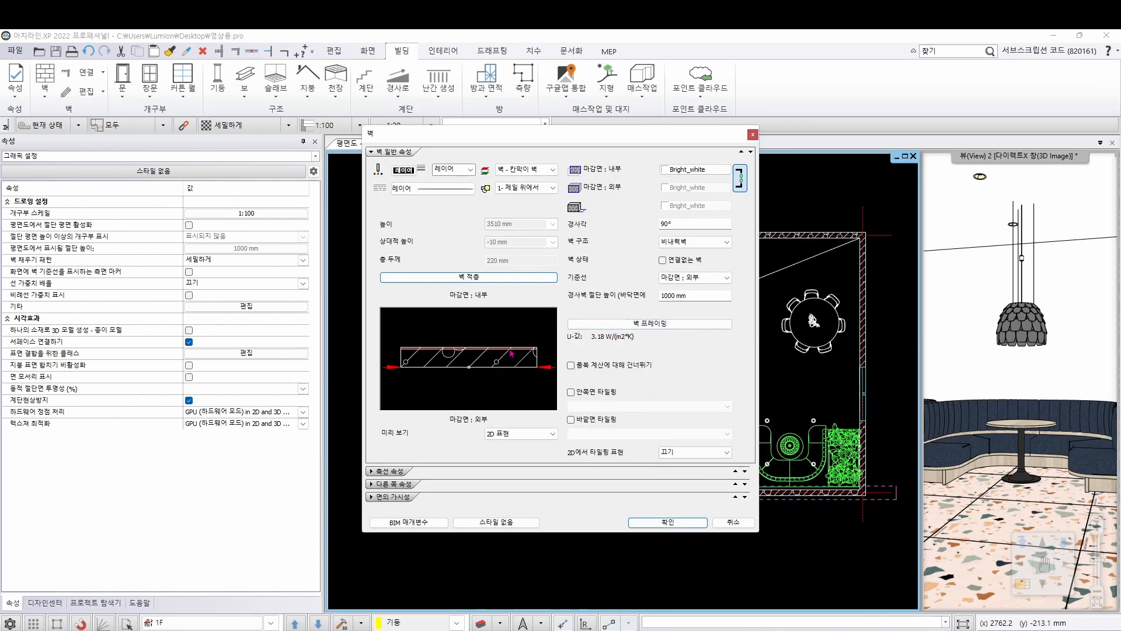
# Enable the interior studs (내부 스터드) in the wall's framing and open their settings
pyautogui.click(654, 327)
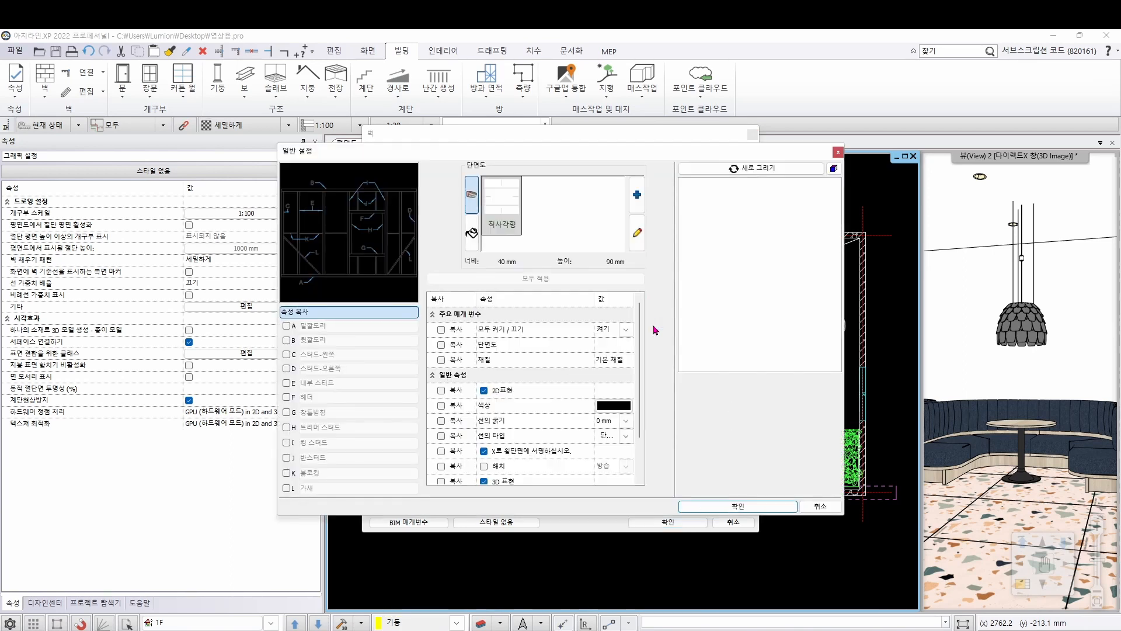
pyautogui.click(286, 383)
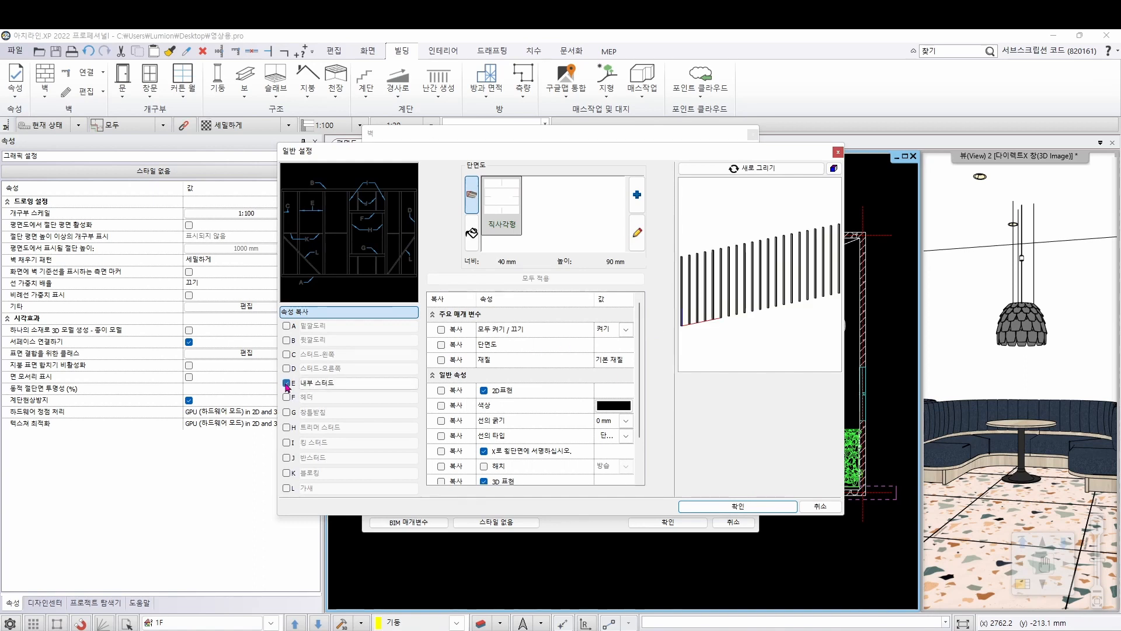
pyautogui.click(352, 385)
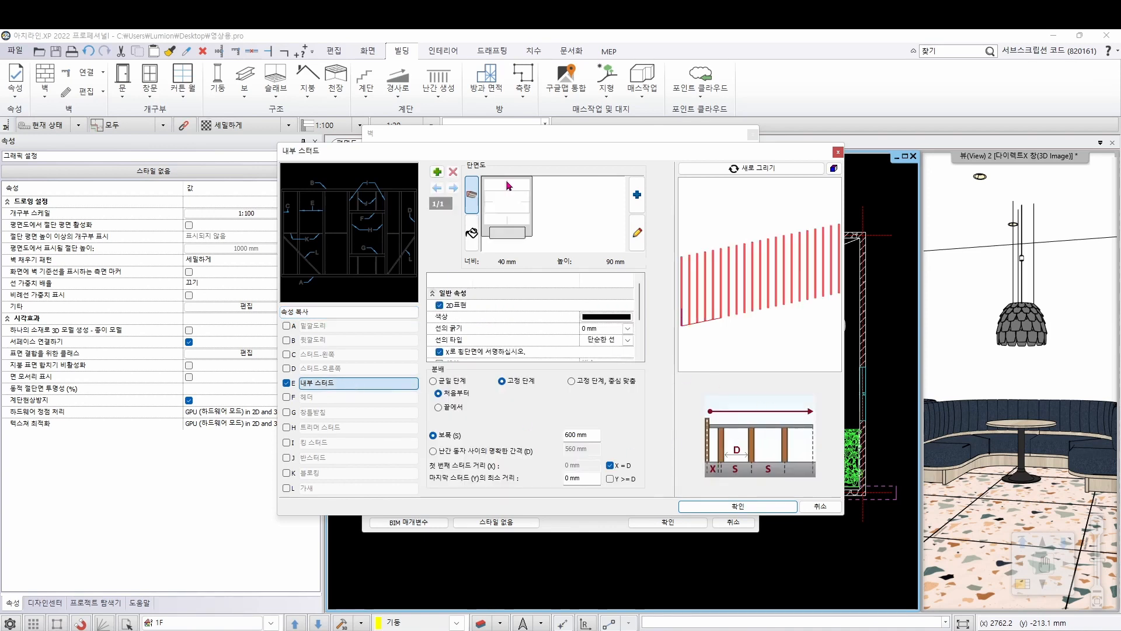
# Set the interior studs' rectangular profile to 20 mm wide and 20 mm high, without keeping the aspect ratio
pyautogui.click(637, 236)
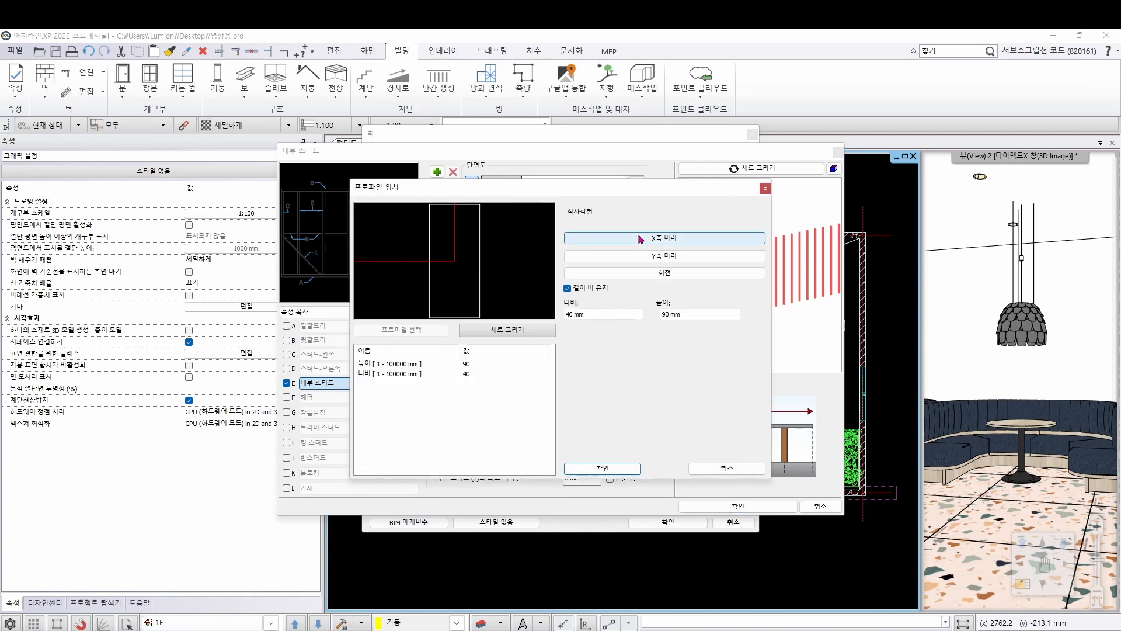
pyautogui.click(572, 289)
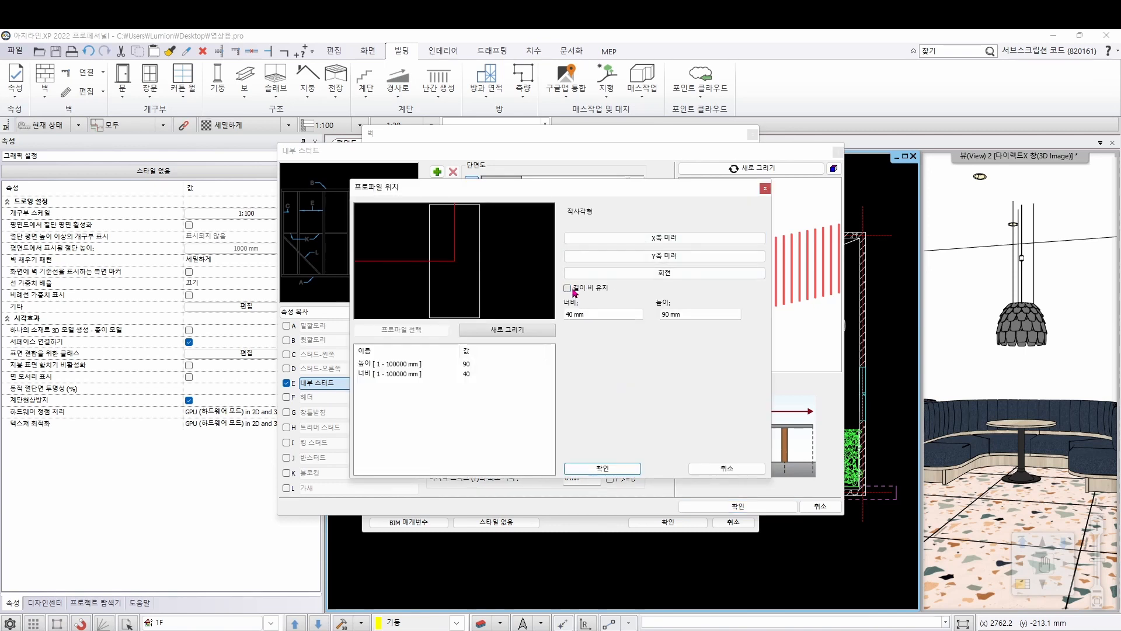
pyautogui.click(595, 315)
pyautogui.write('20')
pyautogui.press('Tab')
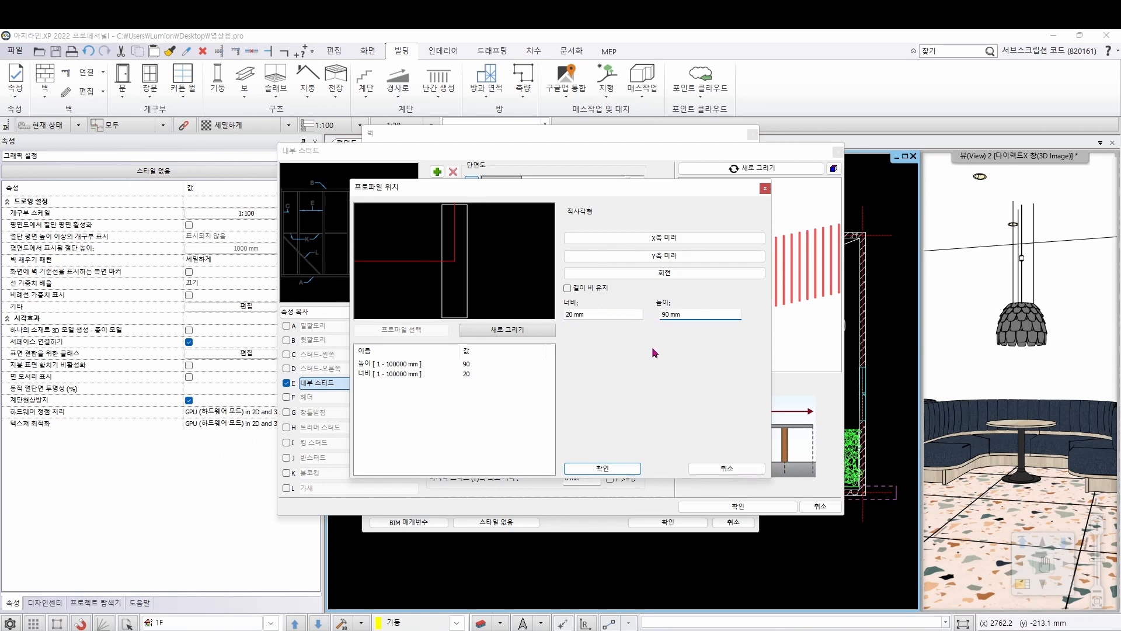
pyautogui.moveTo(700, 314); pyautogui.dragTo(657, 311)
pyautogui.write('20')
pyautogui.click(613, 468)
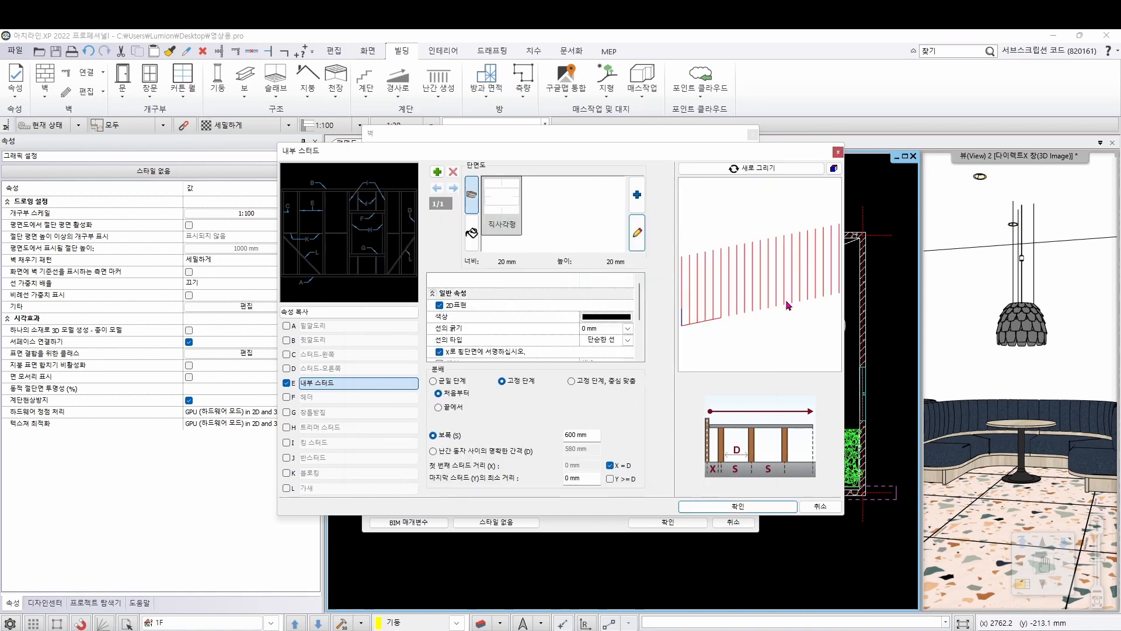
# Find material 8007 in the material library and assign RAL 8007 Fawn brown to the interior studs
pyautogui.click(472, 233)
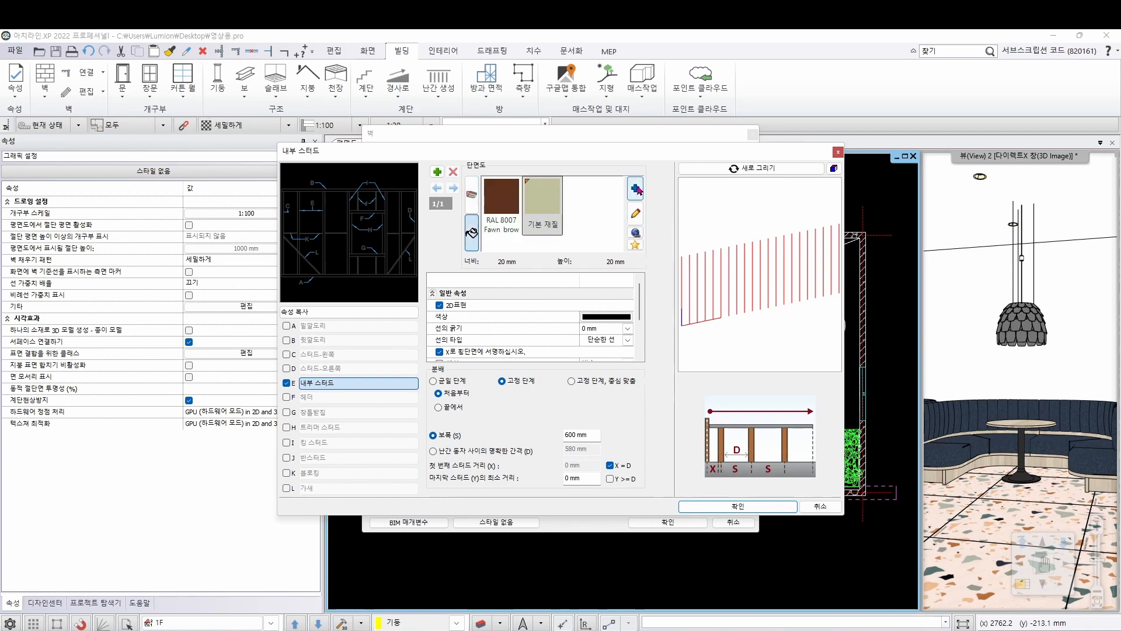
pyautogui.click(636, 189)
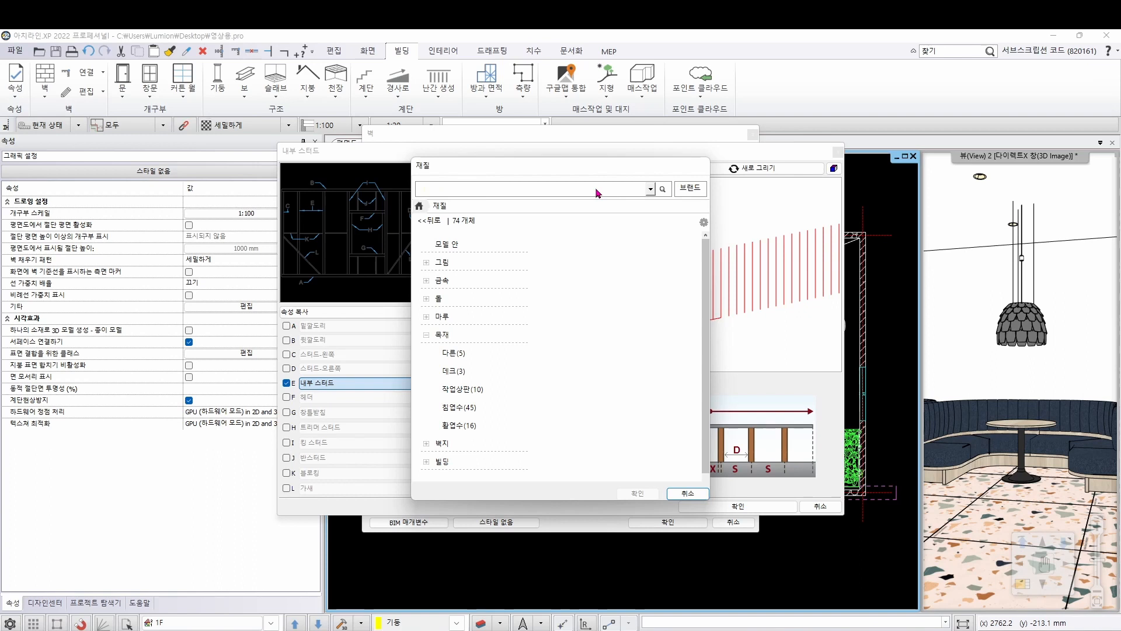
pyautogui.press('Return')
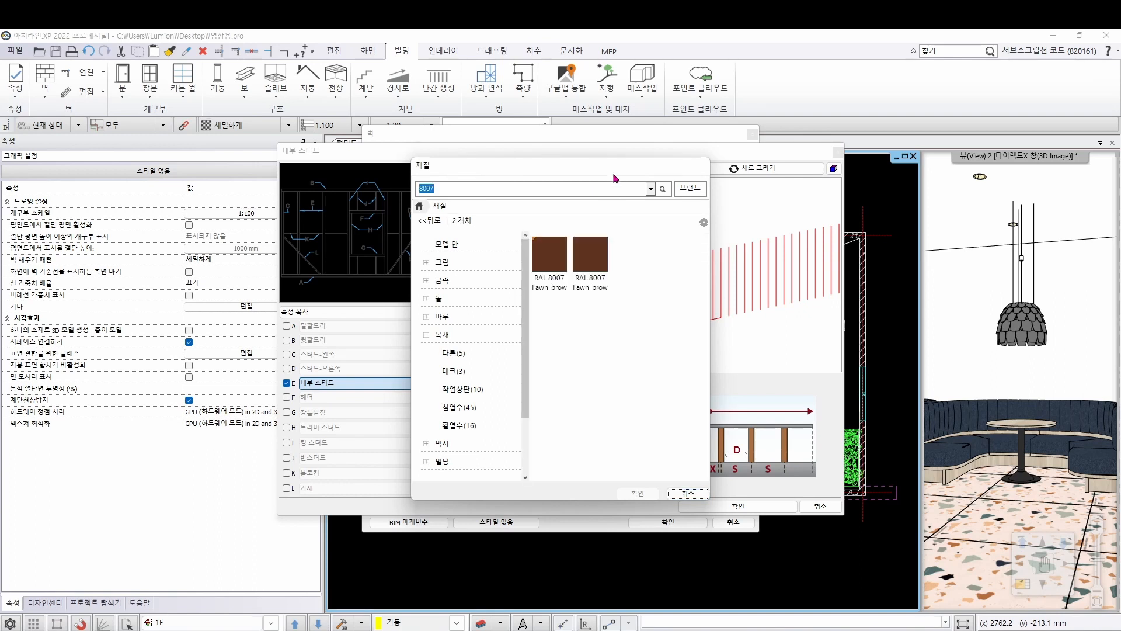
pyautogui.click(587, 254)
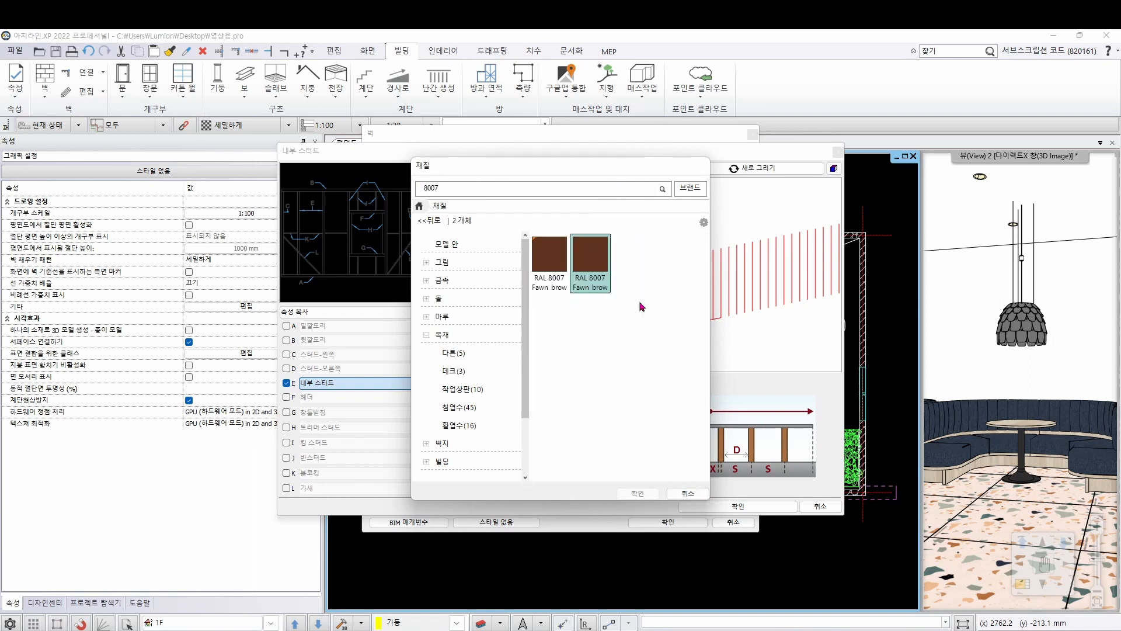
pyautogui.click(638, 494)
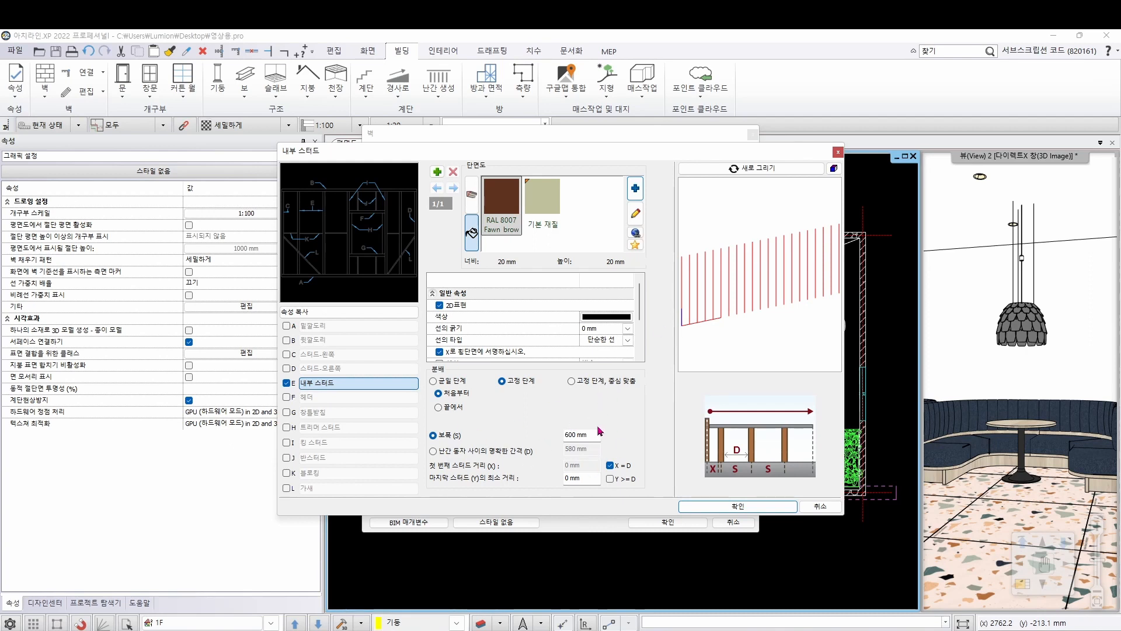
# Distribute the studs at a fixed, centre-aligned spacing of 250 mm and apply the framing to the wall
pyautogui.click(585, 383)
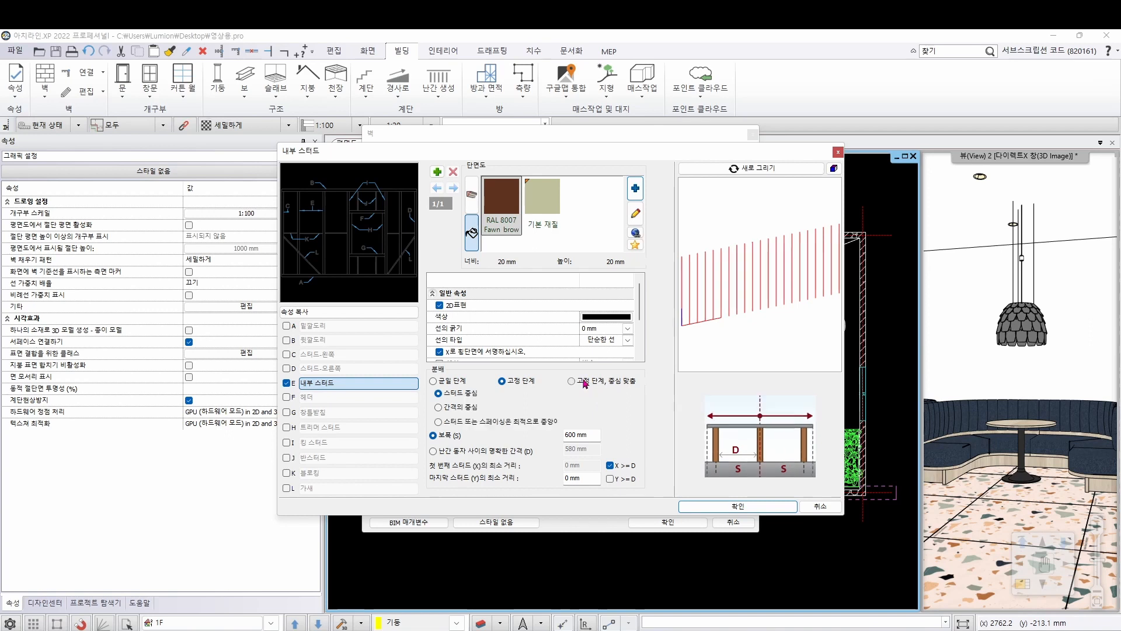
pyautogui.doubleClick(594, 435)
pyautogui.write('250')
pyautogui.click(764, 166)
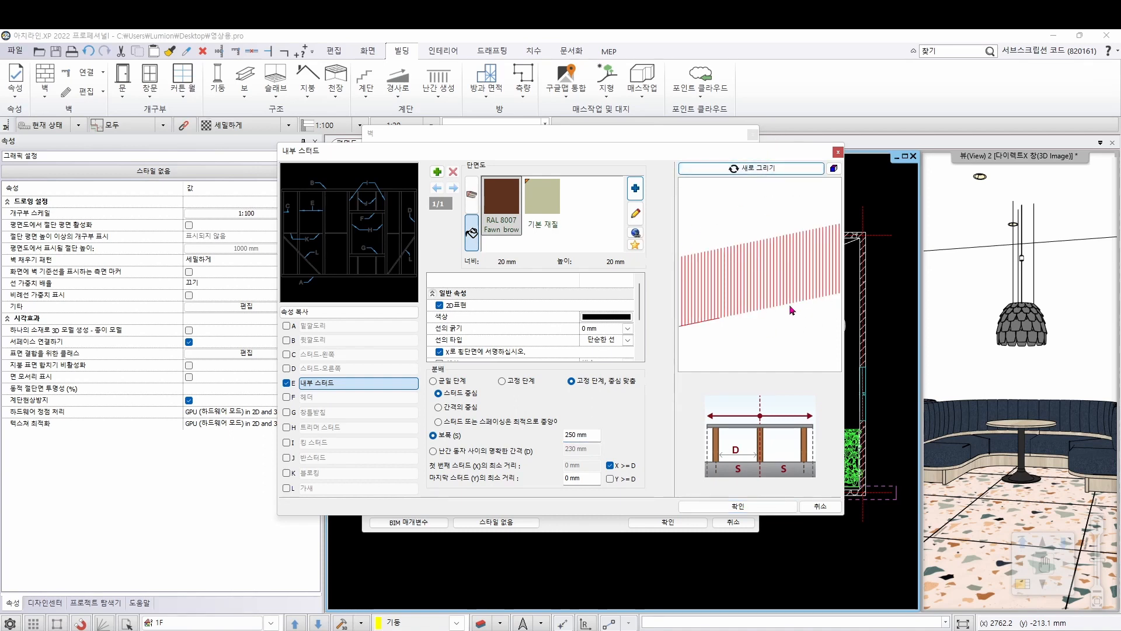
pyautogui.click(750, 509)
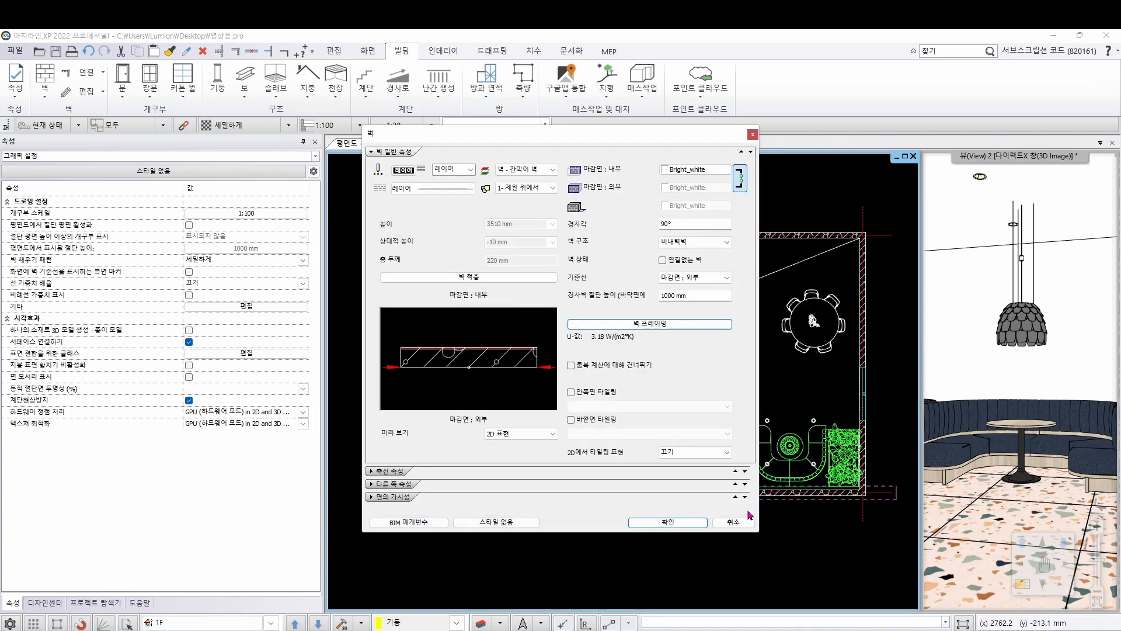
pyautogui.click(666, 521)
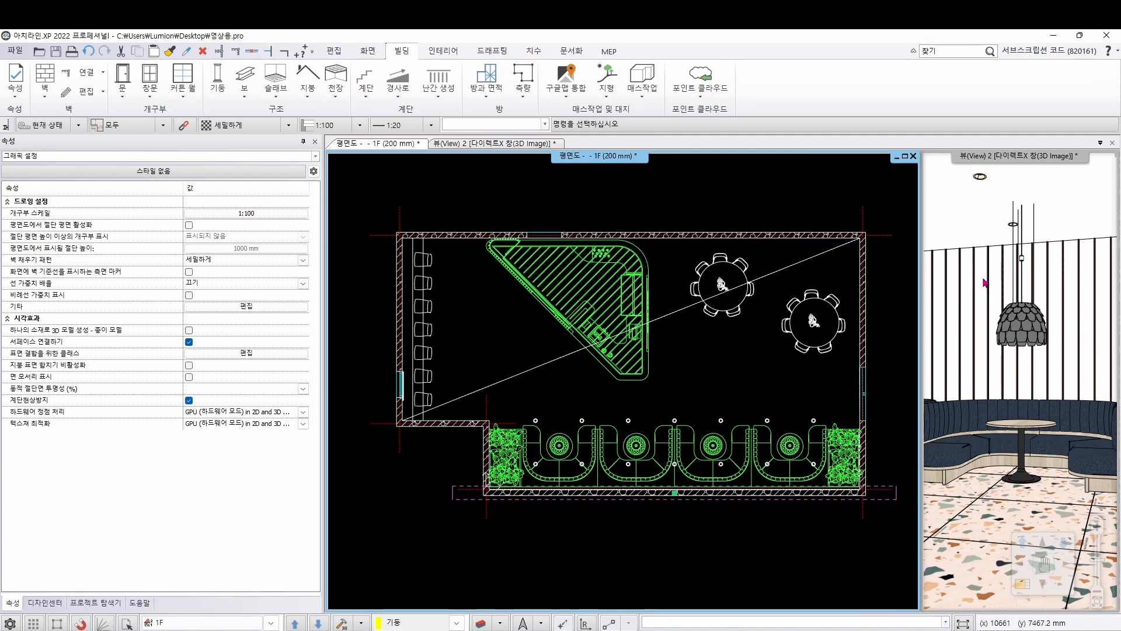
# Change the material of the wall's 200 mm layer to RAL 8007 Fawn brown and apply it to the wall
pyautogui.rightClick(703, 501)
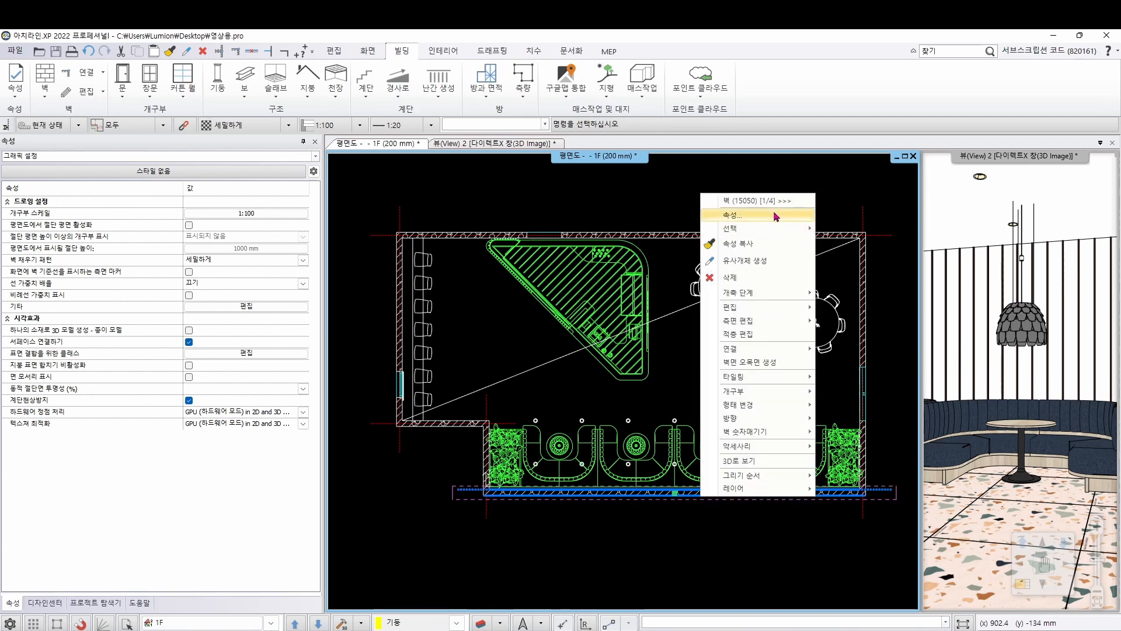
pyautogui.click(776, 217)
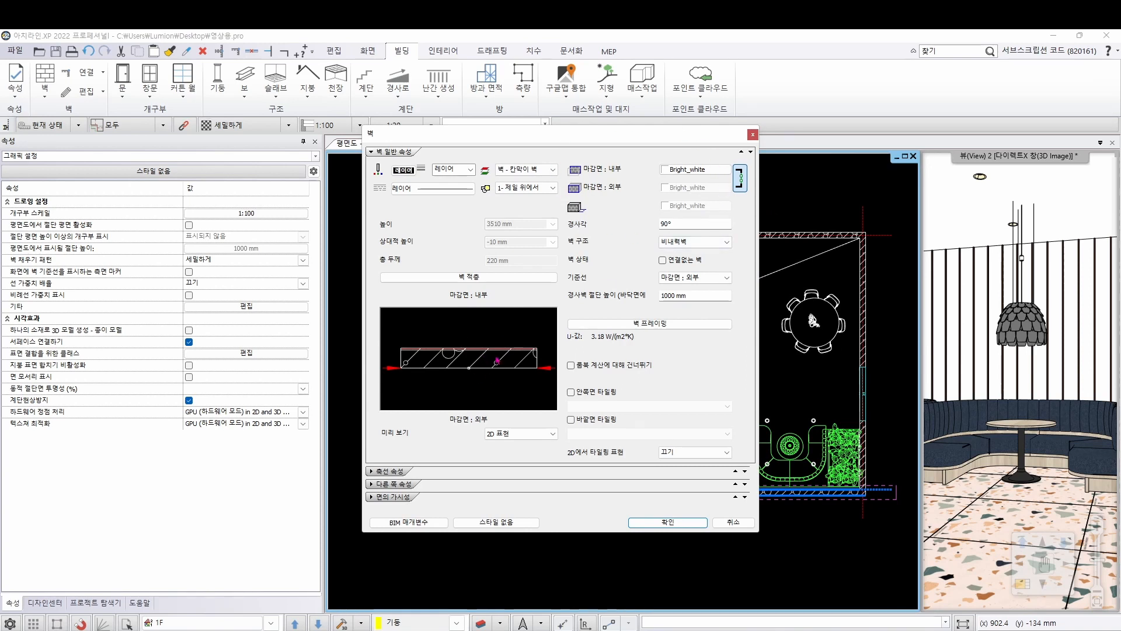
pyautogui.click(480, 278)
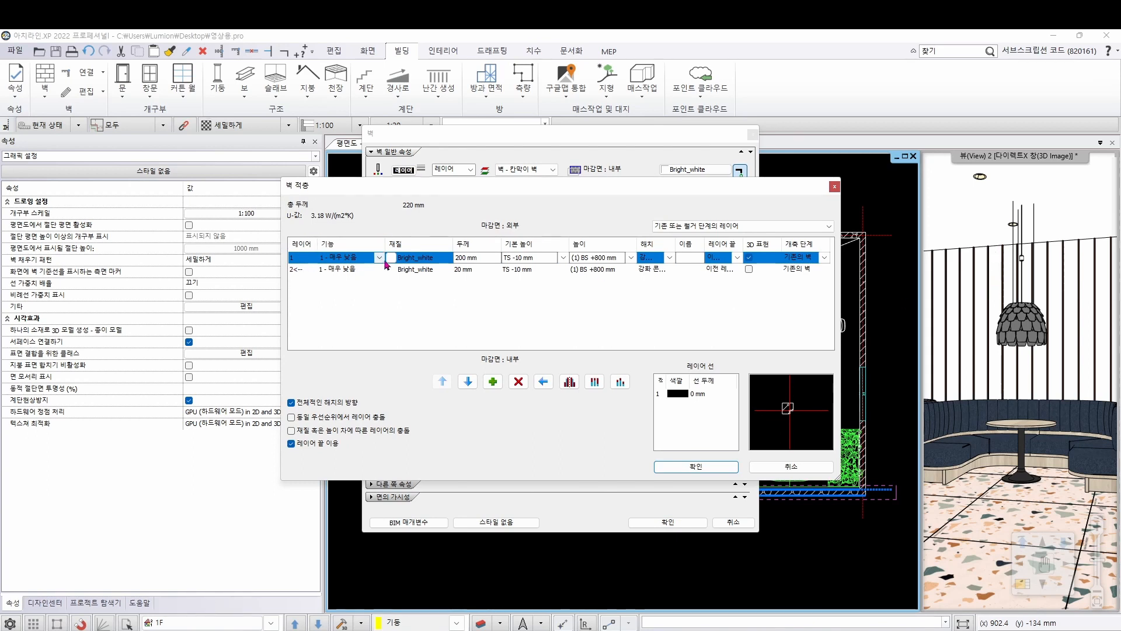
pyautogui.click(433, 261)
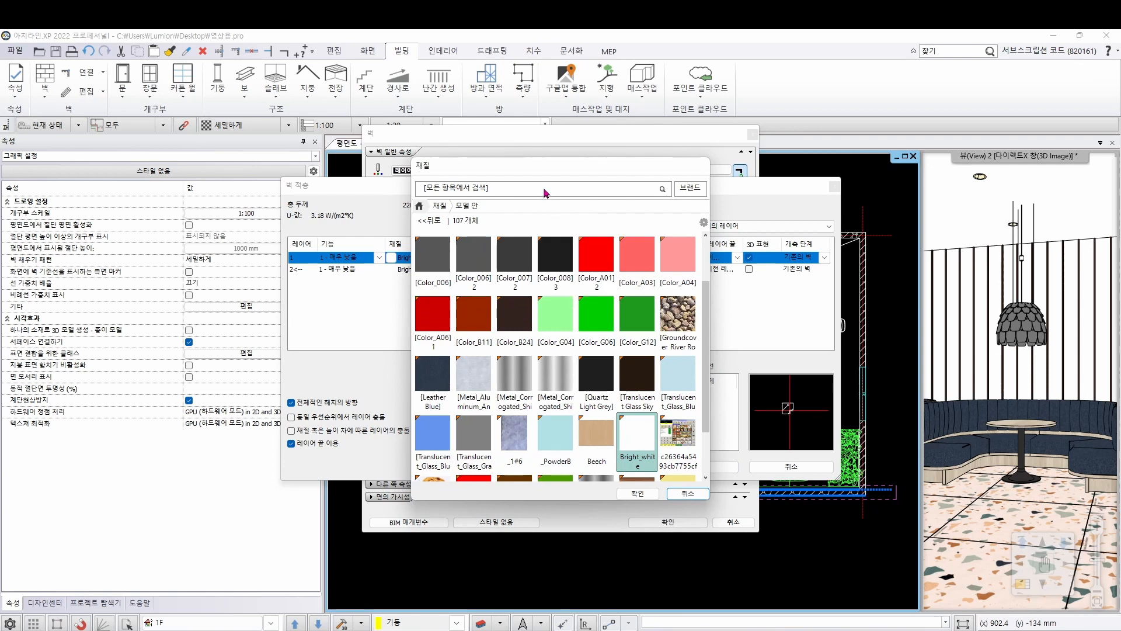
pyautogui.write('8')
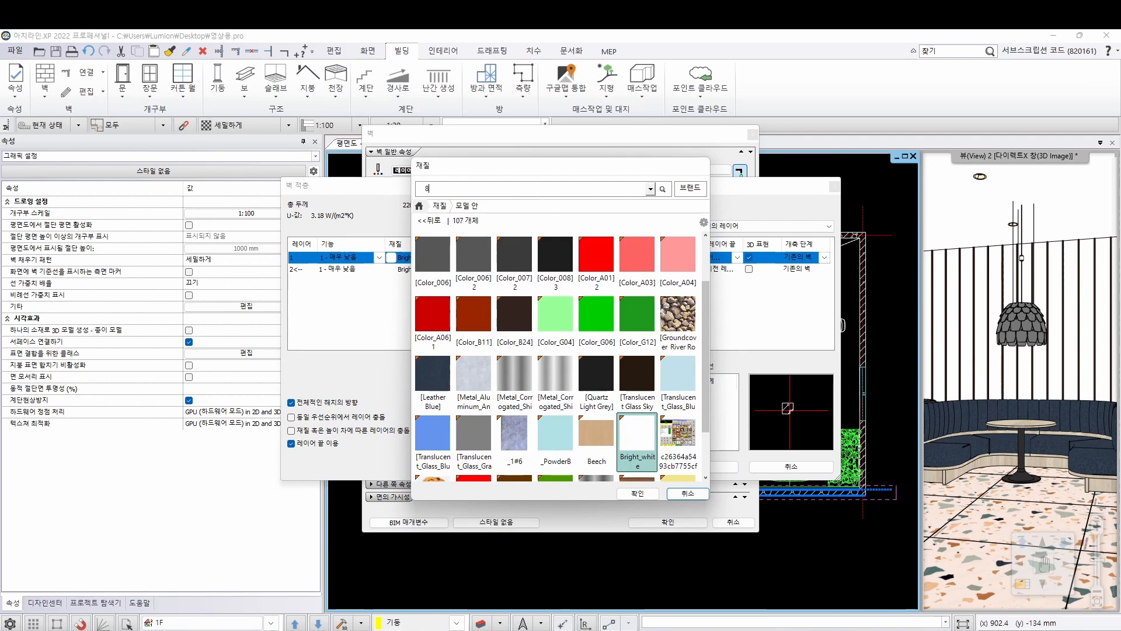
pyautogui.write('007')
pyautogui.press('Return')
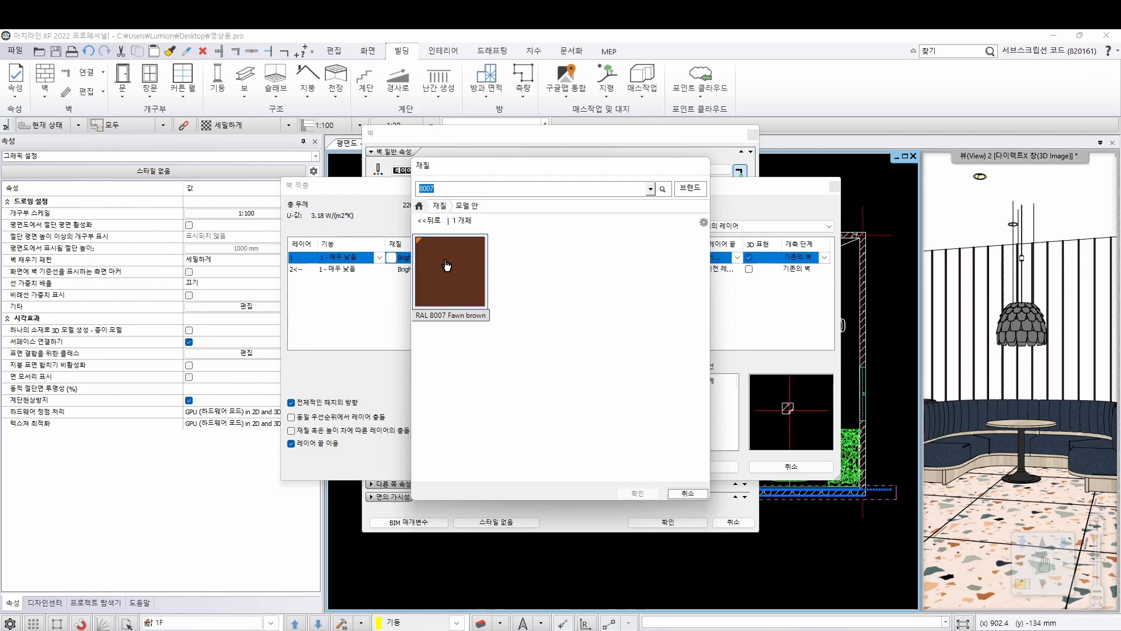
pyautogui.click(454, 288)
pyautogui.click(638, 494)
pyautogui.click(703, 467)
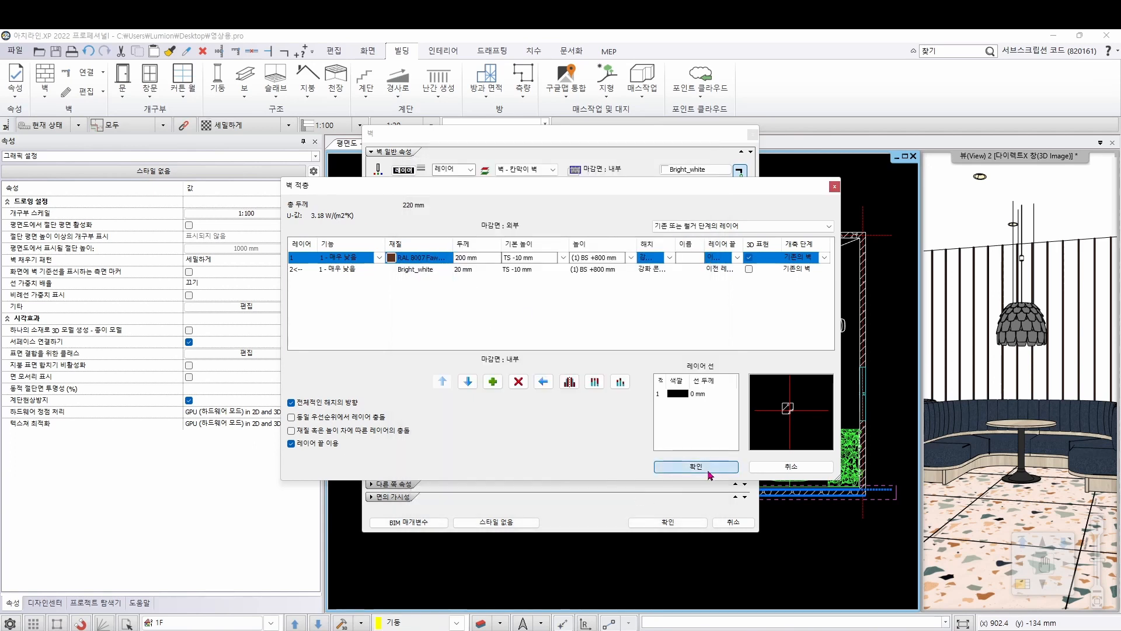
pyautogui.click(685, 523)
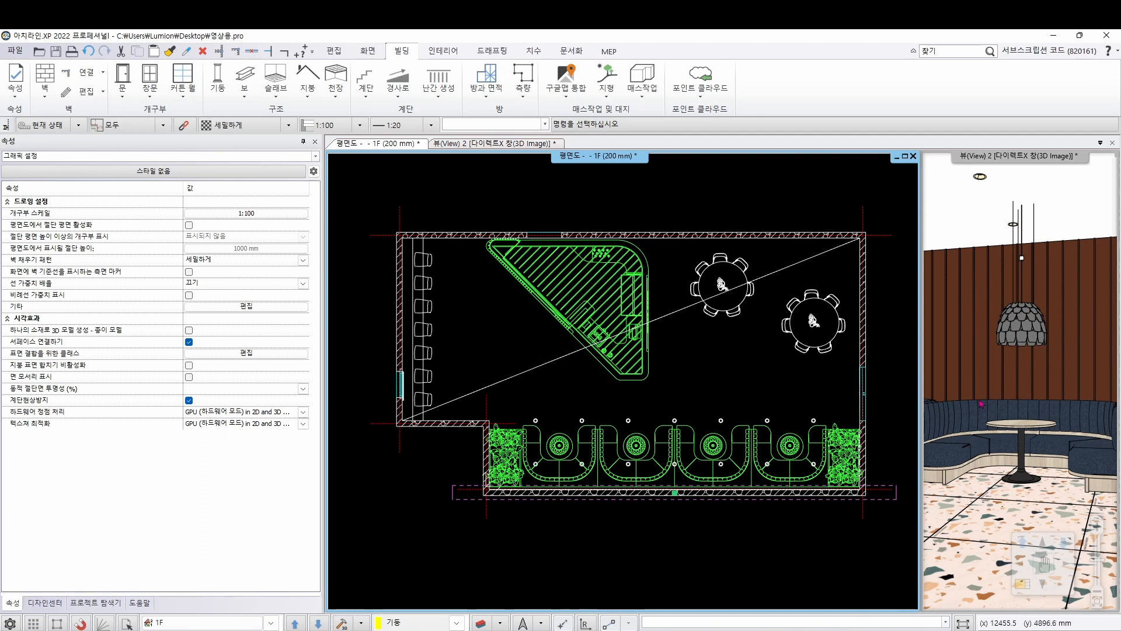
# Create a second wall similar to the brown panel wall, running along its inner face from the left corner to the right corner
pyautogui.hotkey('alt', 'Tab')
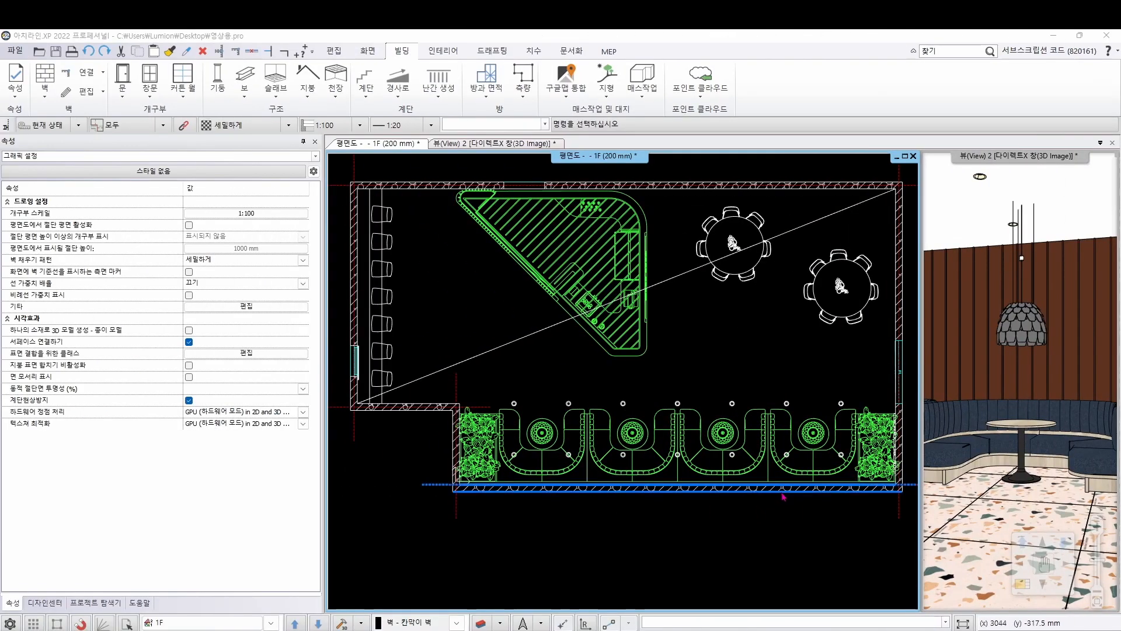
pyautogui.rightClick(598, 490)
pyautogui.click(671, 224)
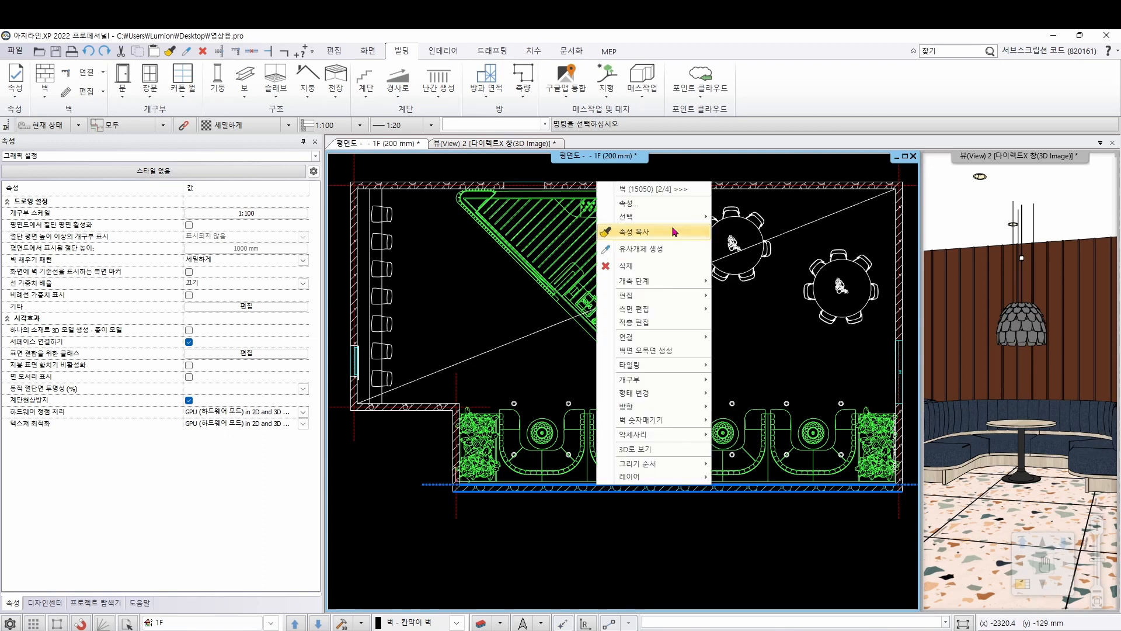
pyautogui.click(638, 249)
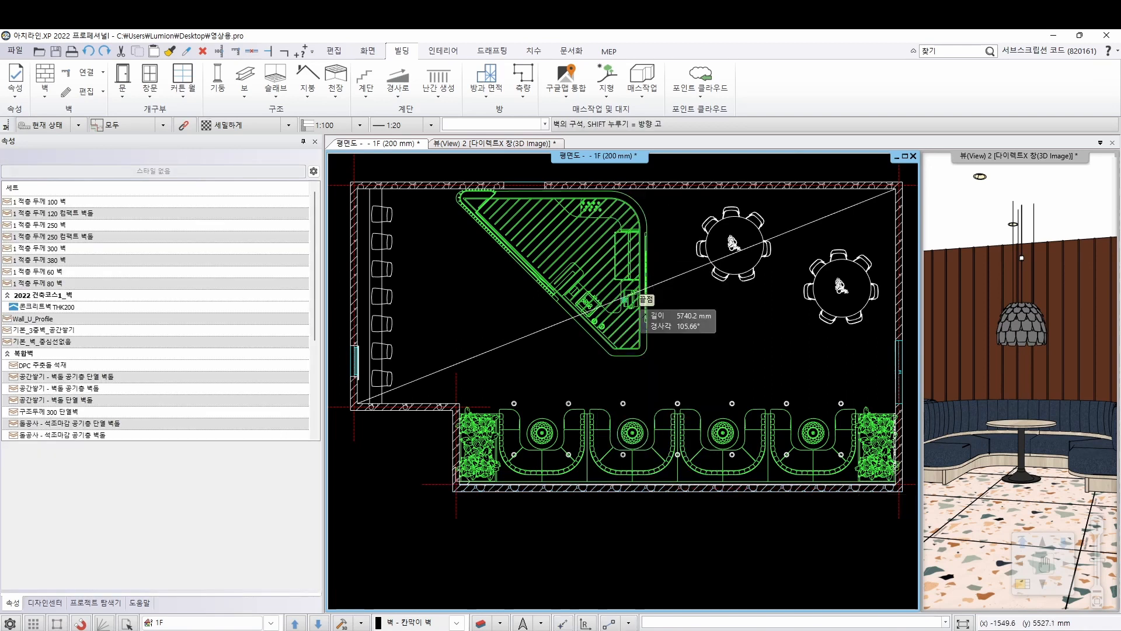
pyautogui.scroll(6, 536, 338)
pyautogui.scroll(3, 536, 339)
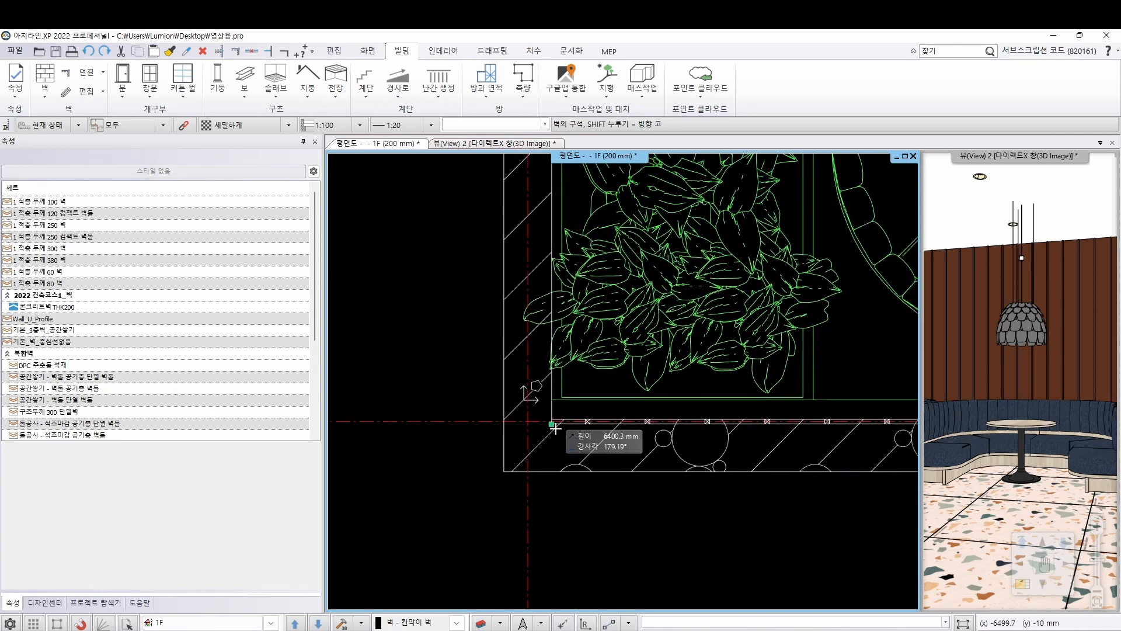
pyautogui.click(555, 362)
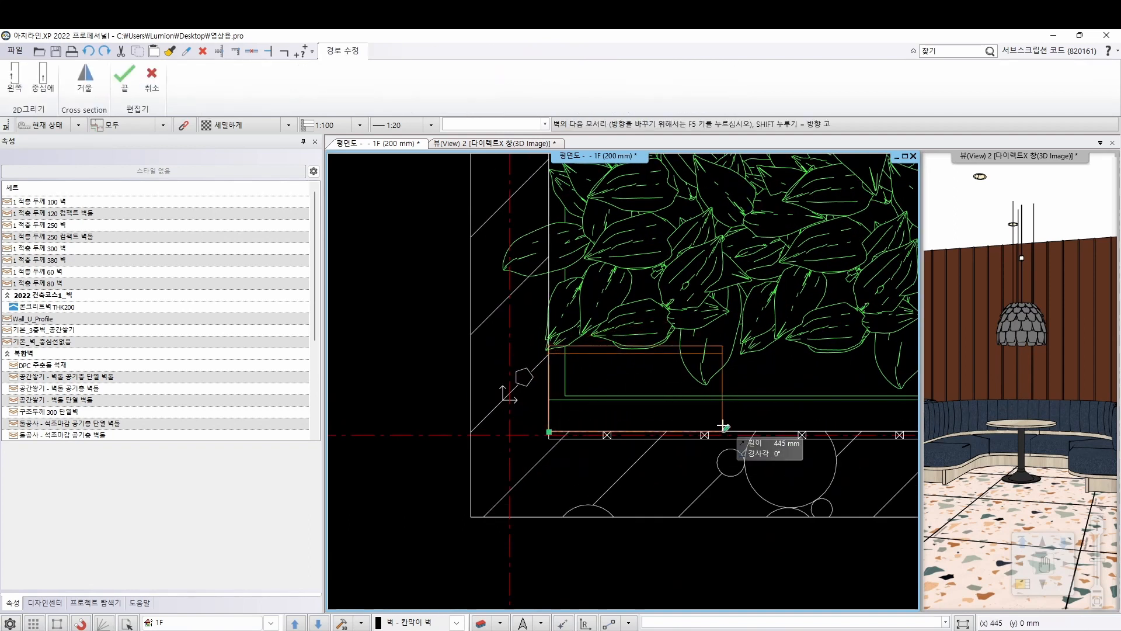
pyautogui.scroll(-7, 602, 393)
pyautogui.scroll(8, 853, 411)
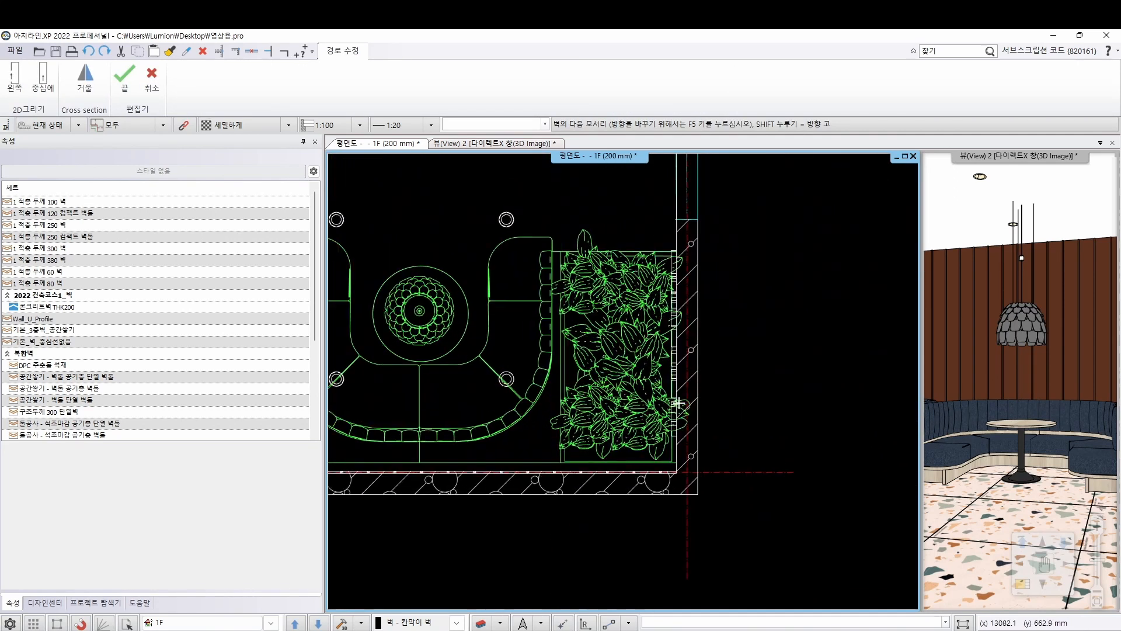
pyautogui.click(664, 433)
pyautogui.scroll(-2, 625, 409)
pyautogui.moveTo(477, 404); pyautogui.dragTo(710, 467, button='middle')
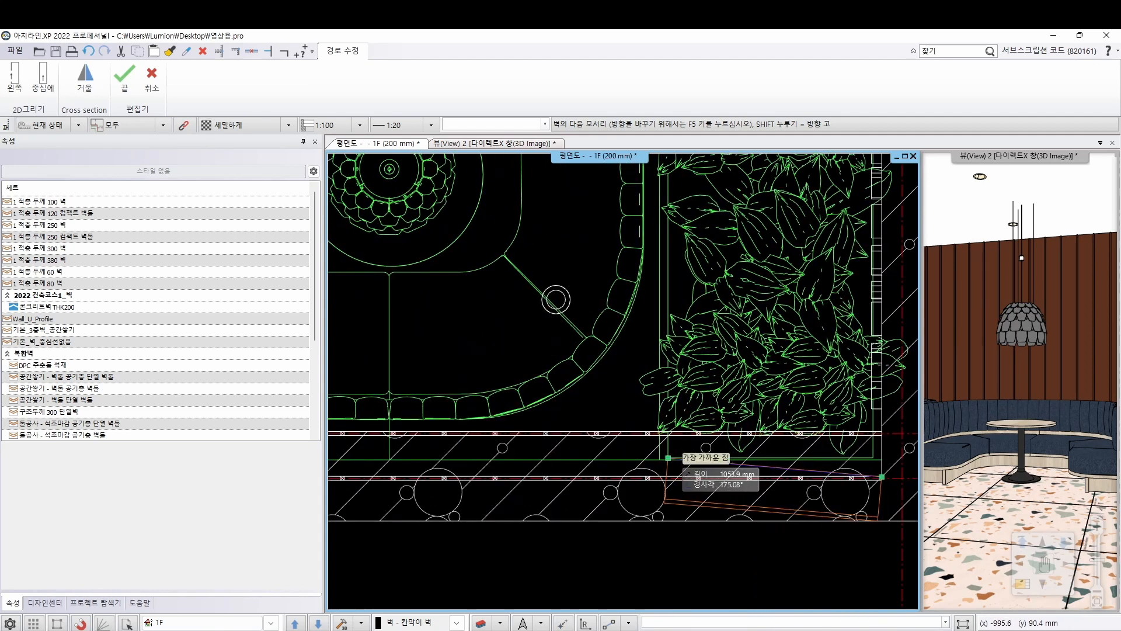
pyautogui.press('Escape')
pyautogui.press('Escape')
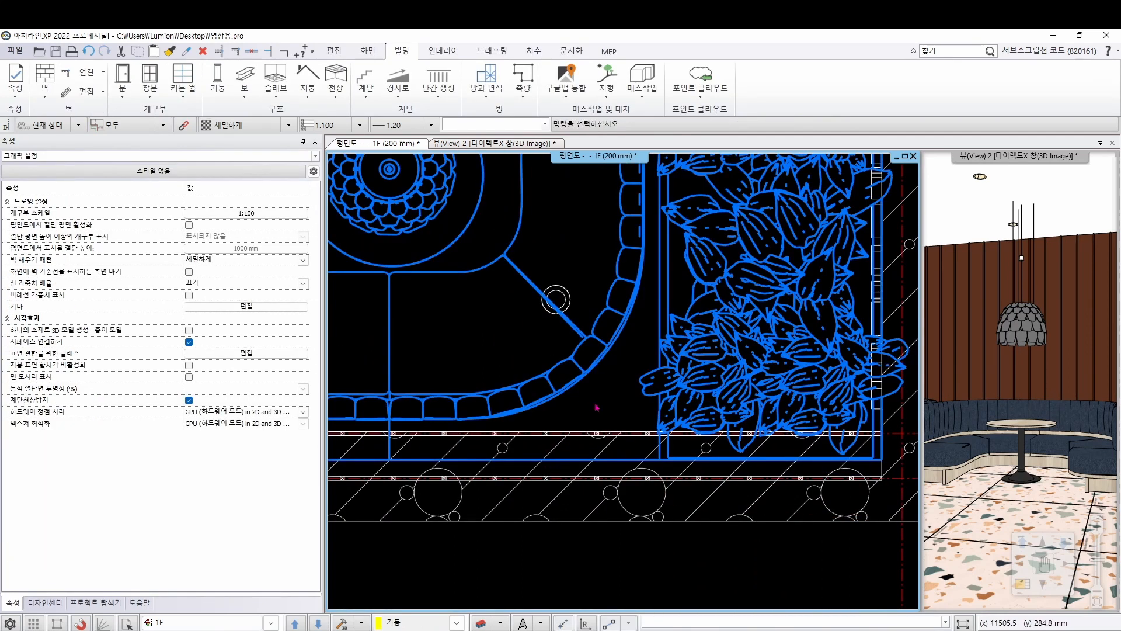
# In the new wall's composition, set the 200 mm layer to 20 mm thick and change its material to navy
pyautogui.rightClick(574, 437)
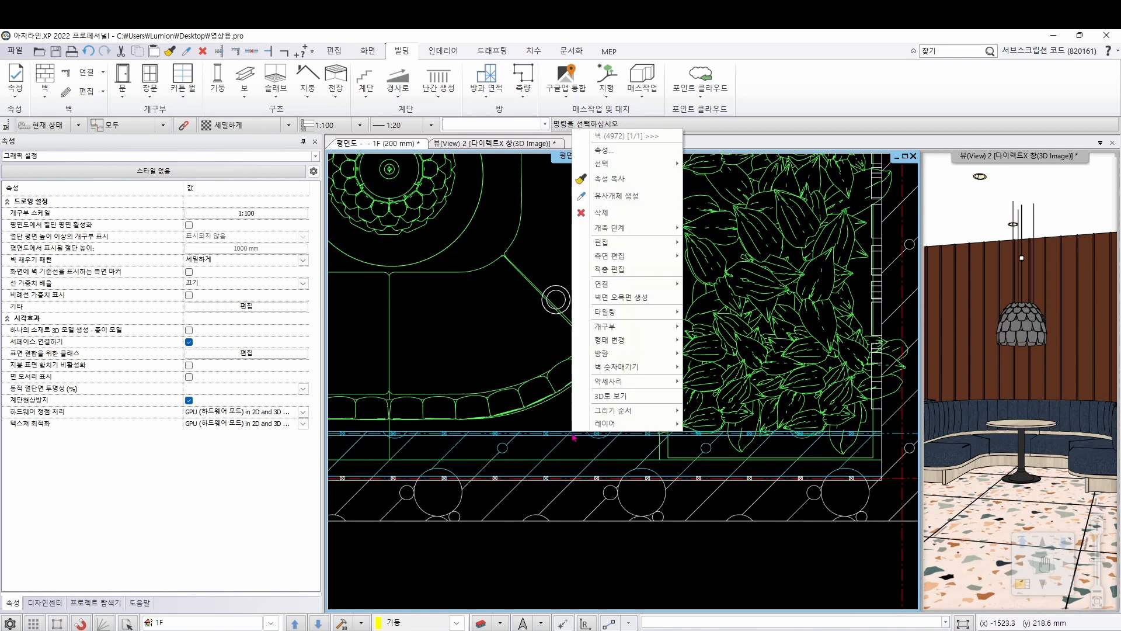
pyautogui.click(613, 153)
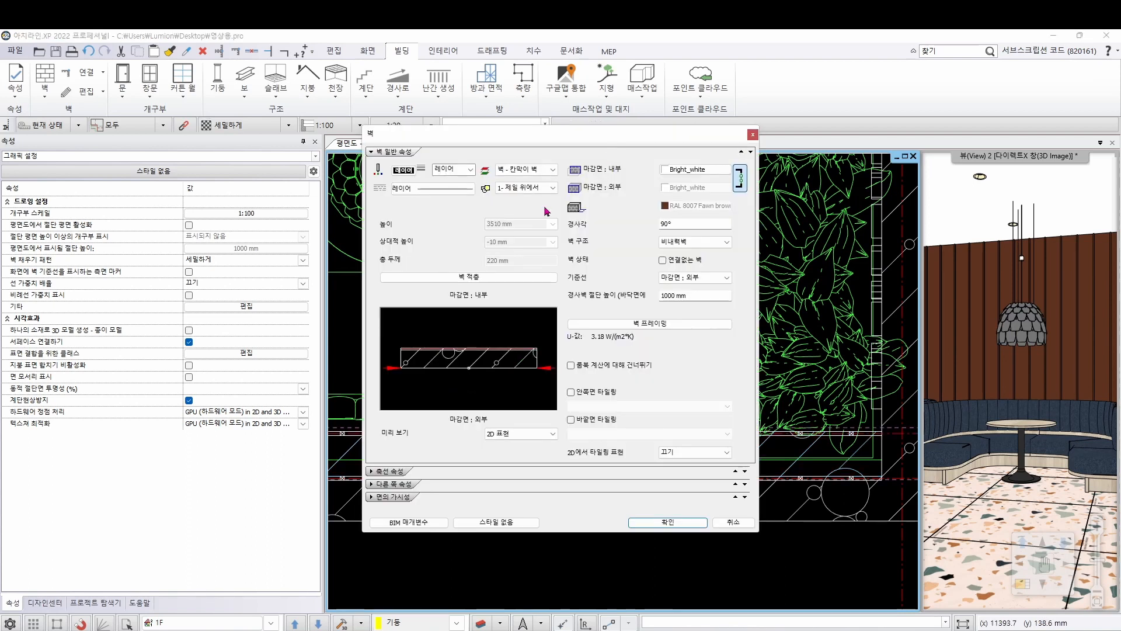
pyautogui.click(481, 278)
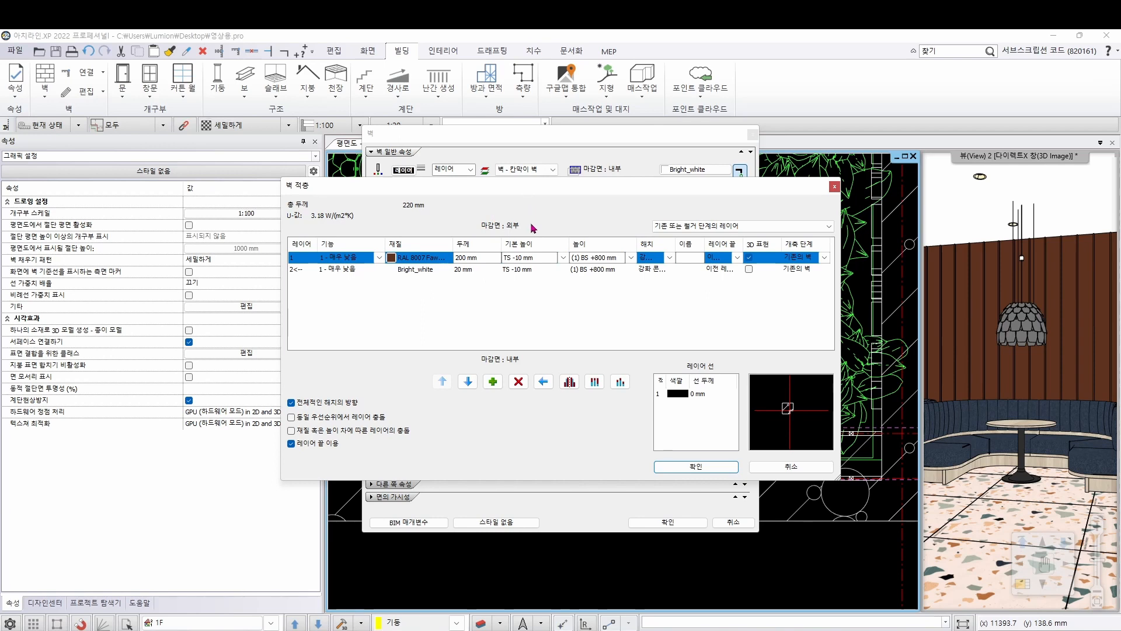
pyautogui.click(473, 258)
pyautogui.write('20')
pyautogui.click(415, 262)
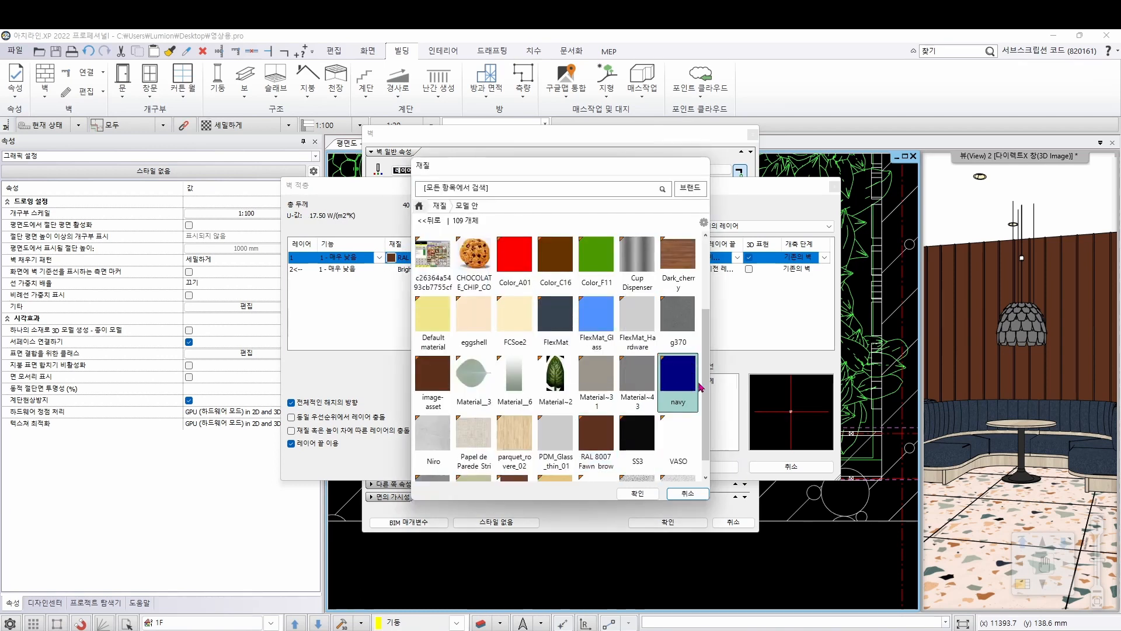
pyautogui.click(637, 494)
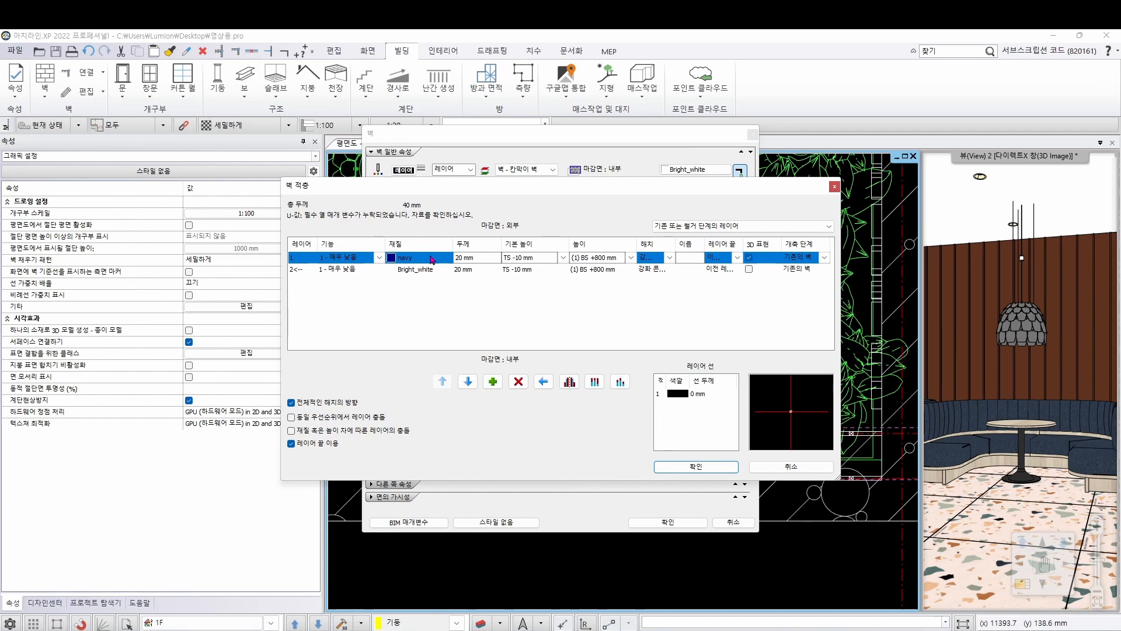
pyautogui.click(711, 467)
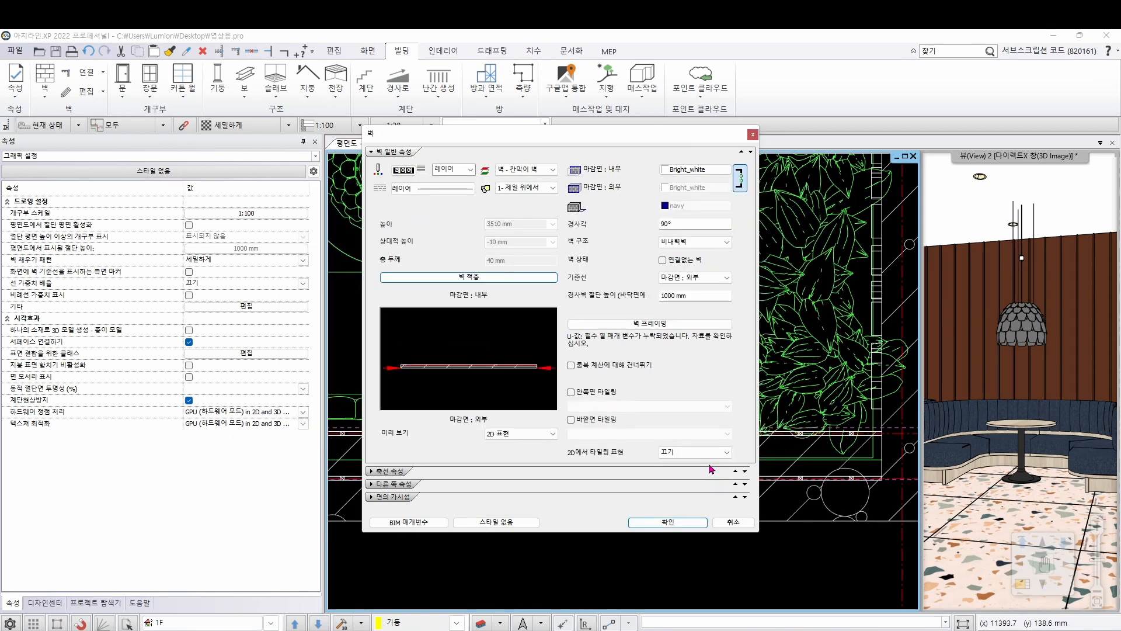
# Change the interior studs' material to navy in the wall framing and apply the properties to the wall
pyautogui.click(681, 326)
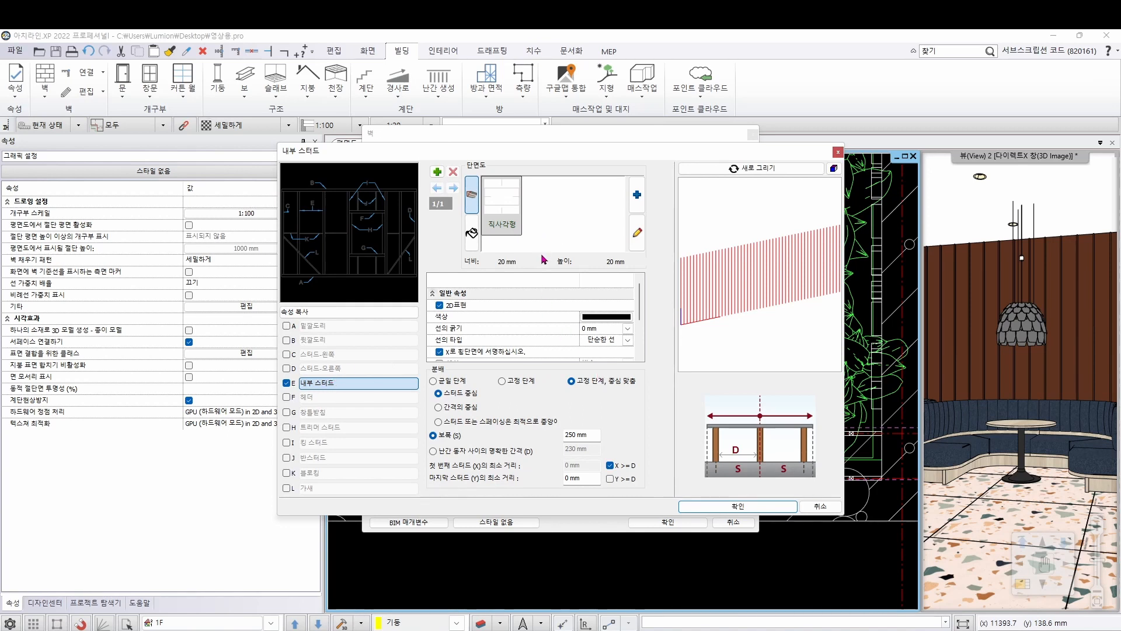
pyautogui.click(472, 232)
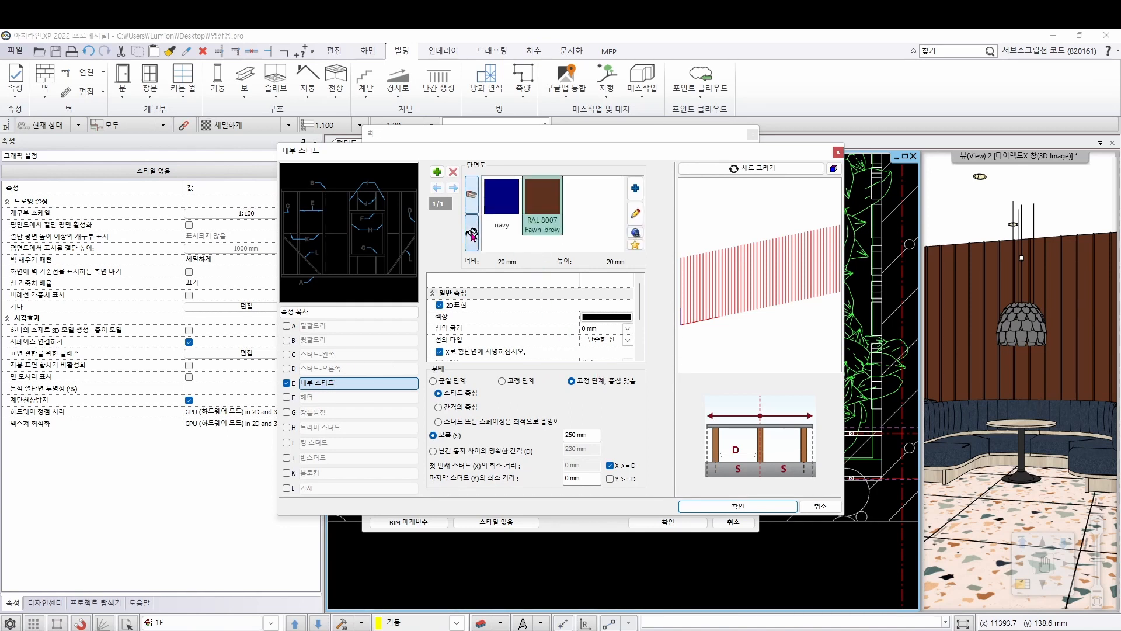
pyautogui.click(494, 199)
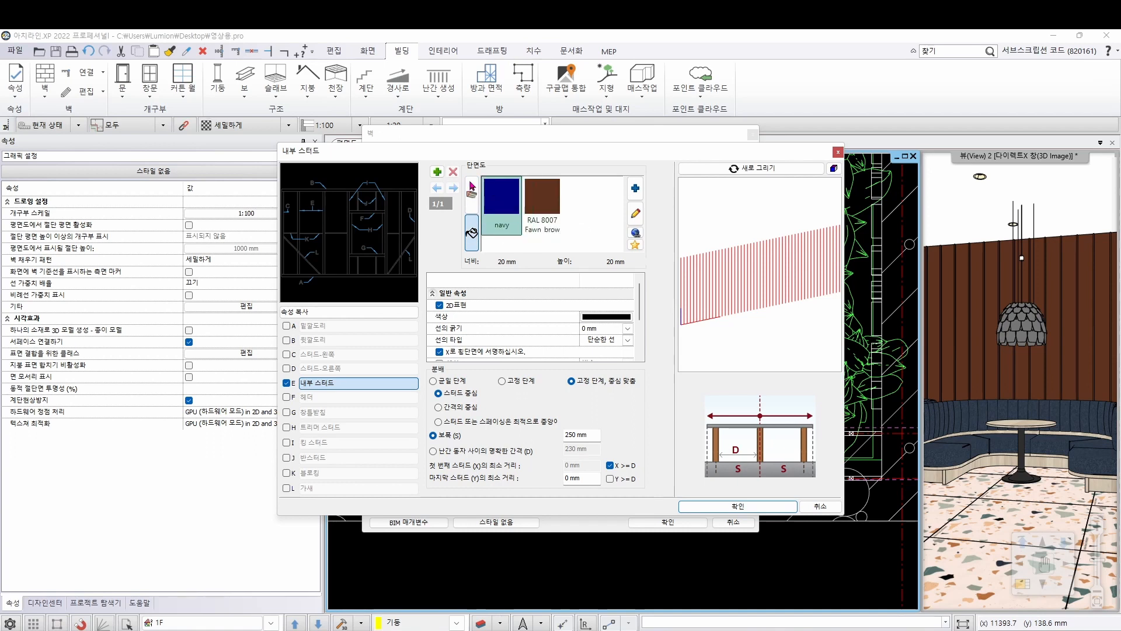
pyautogui.click(739, 507)
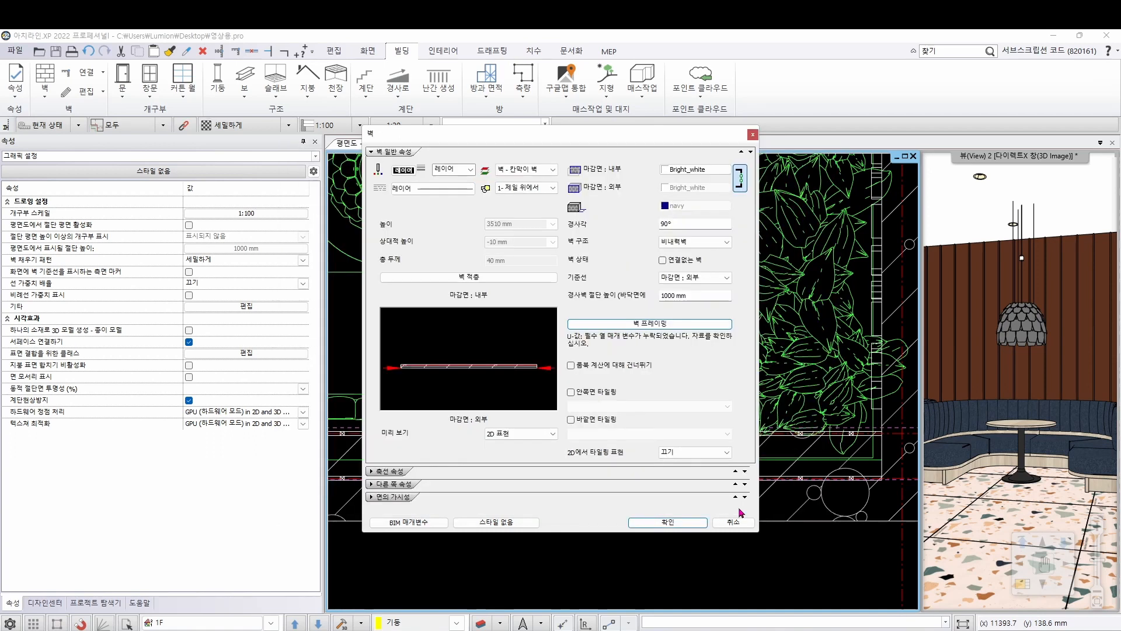
pyautogui.click(668, 522)
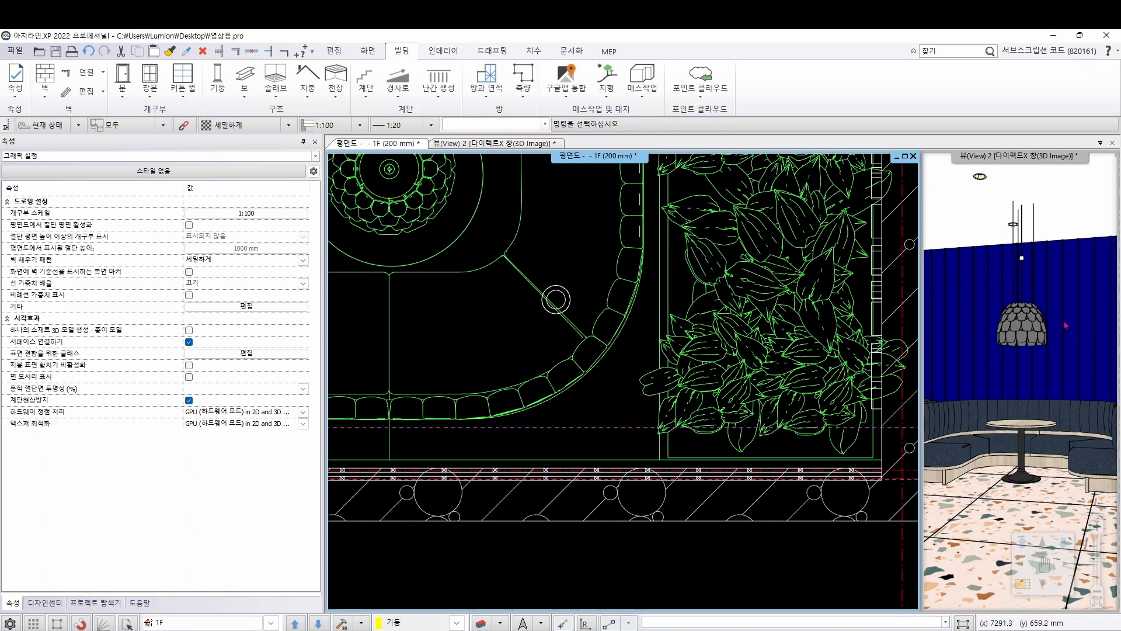
# Create a third wall similar to the navy wall, running along its inner face between the left and right side walls
pyautogui.rightClick(610, 474)
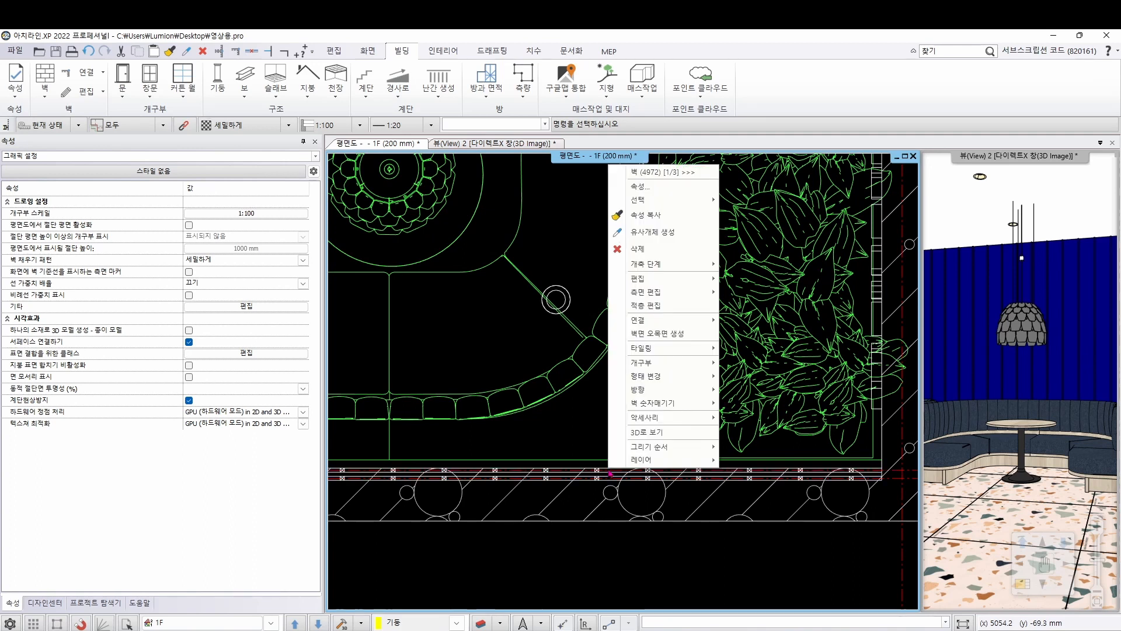
pyautogui.click(664, 232)
pyautogui.scroll(-3, 501, 418)
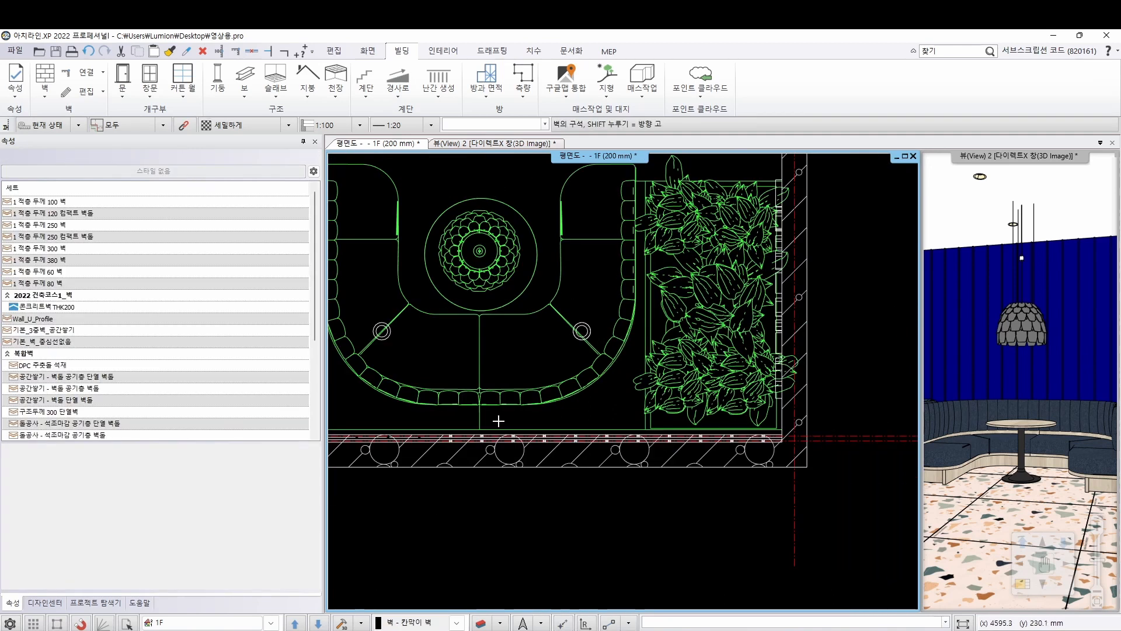
pyautogui.moveTo(555, 422); pyautogui.dragTo(911, 400, button='middle')
pyautogui.moveTo(420, 403); pyautogui.dragTo(894, 421, button='middle')
pyautogui.moveTo(409, 403); pyautogui.dragTo(707, 390, button='middle')
pyautogui.scroll(6, 563, 415)
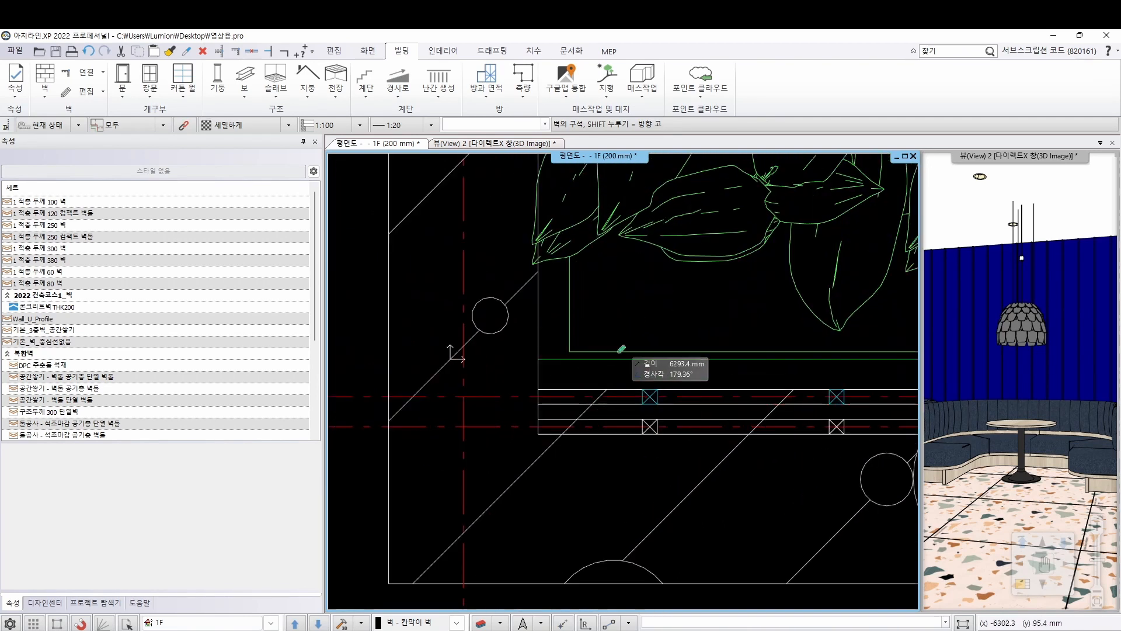
pyautogui.click(537, 390)
pyautogui.scroll(-7, 544, 389)
pyautogui.moveTo(876, 382); pyautogui.dragTo(351, 409, button='middle')
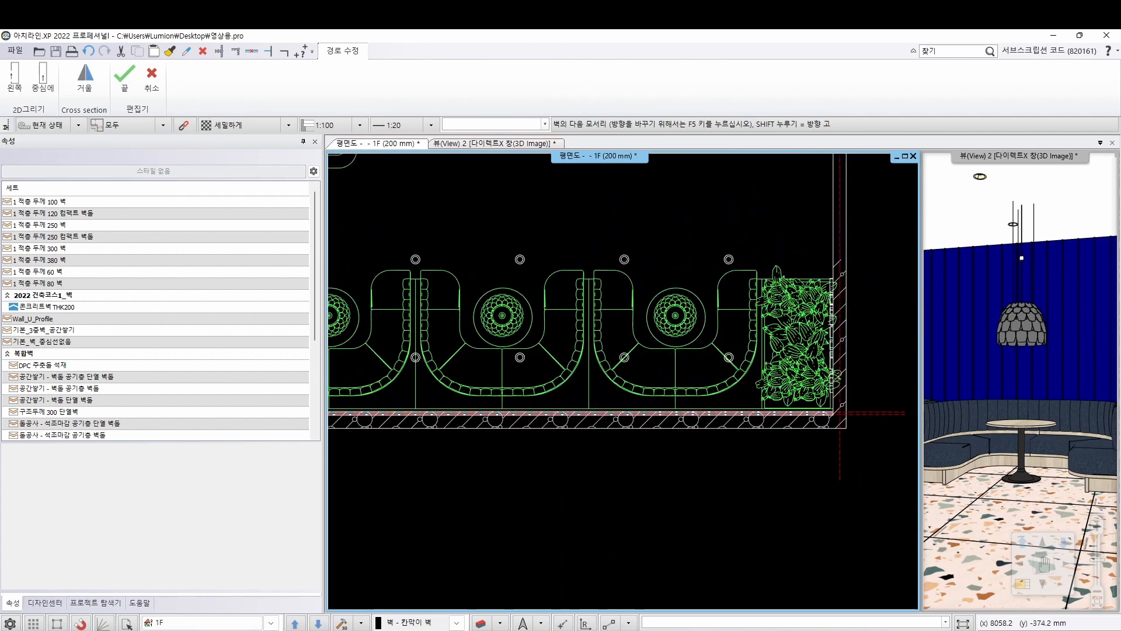
pyautogui.moveTo(846, 395); pyautogui.dragTo(781, 430, button='middle')
pyautogui.scroll(3, 781, 429)
pyautogui.scroll(4, 781, 430)
pyautogui.click(653, 487)
pyautogui.press('Return')
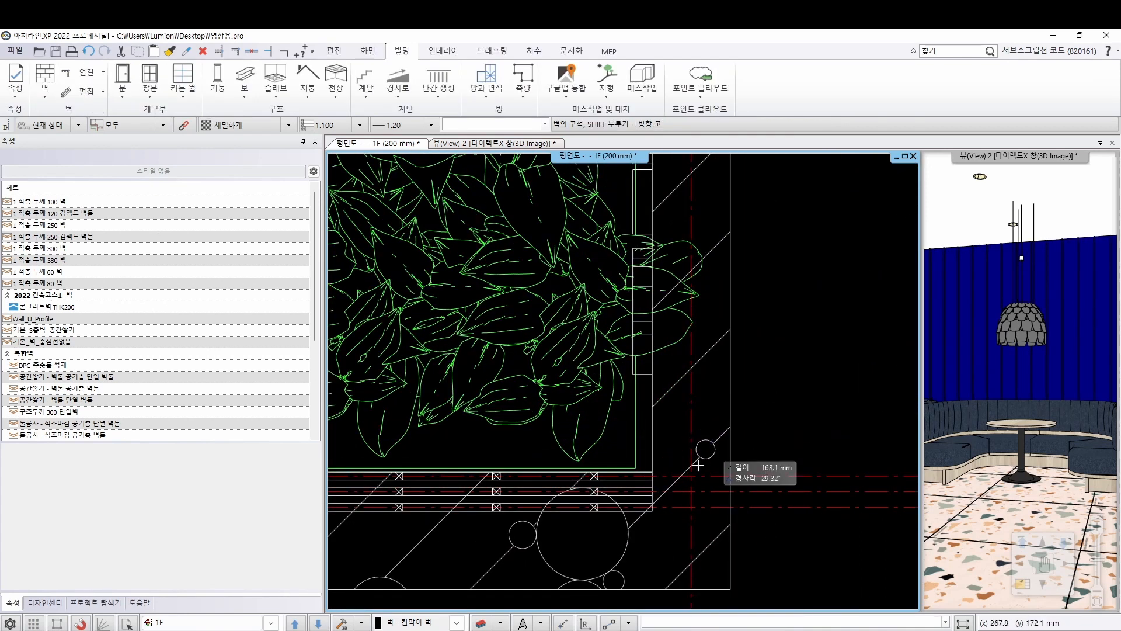
pyautogui.scroll(1, 602, 477)
pyautogui.scroll(1, 596, 478)
pyautogui.press('Escape')
# Select each of the three stacked panel walls in turn to check them in plan and 3D
pyautogui.click(612, 489)
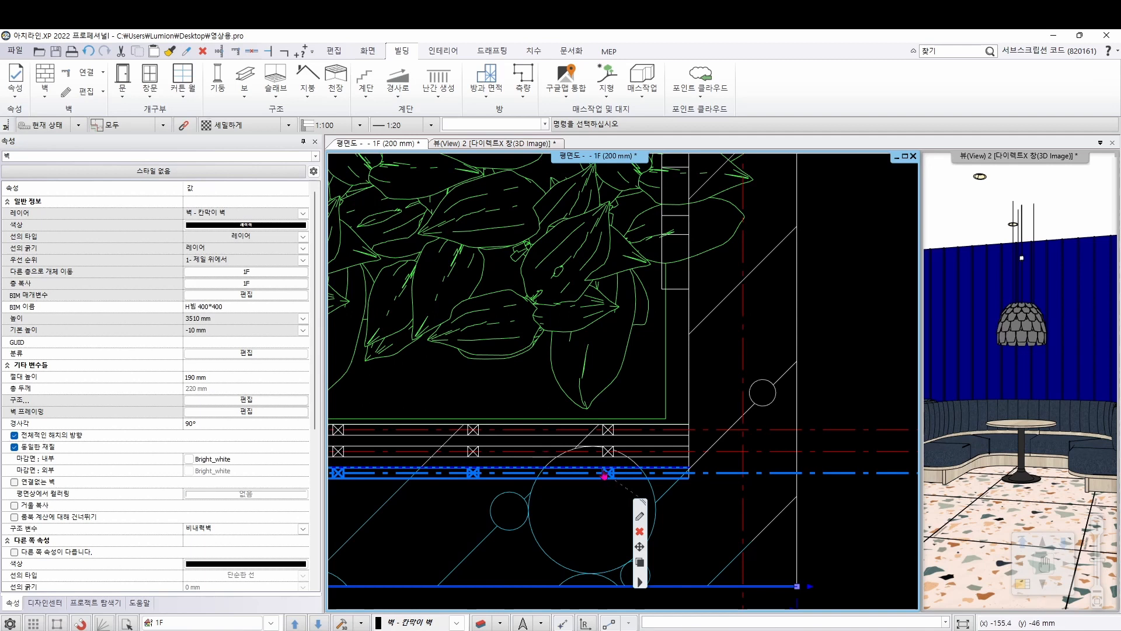
pyautogui.press('Escape')
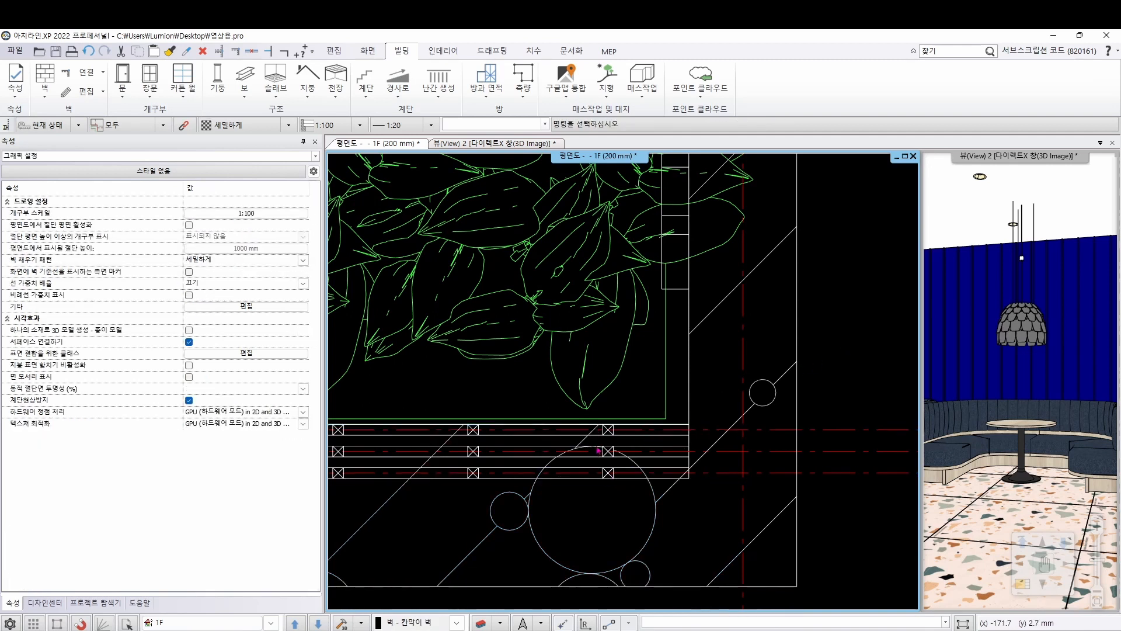
pyautogui.click(604, 452)
pyautogui.click(616, 430)
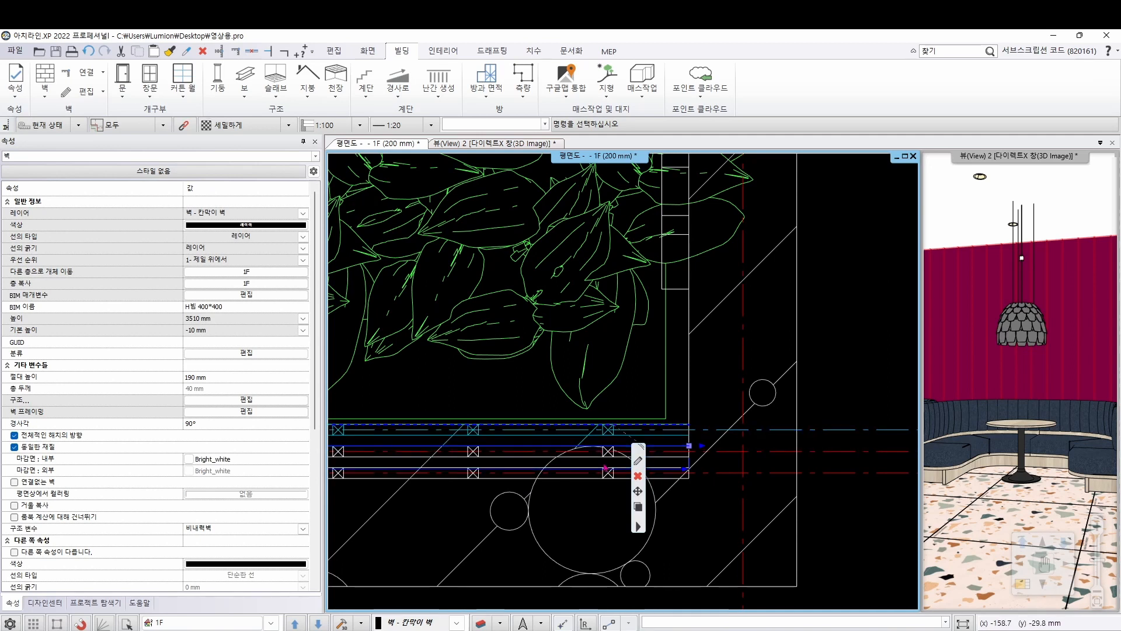
pyautogui.press('Escape')
pyautogui.scroll(-5, 548, 376)
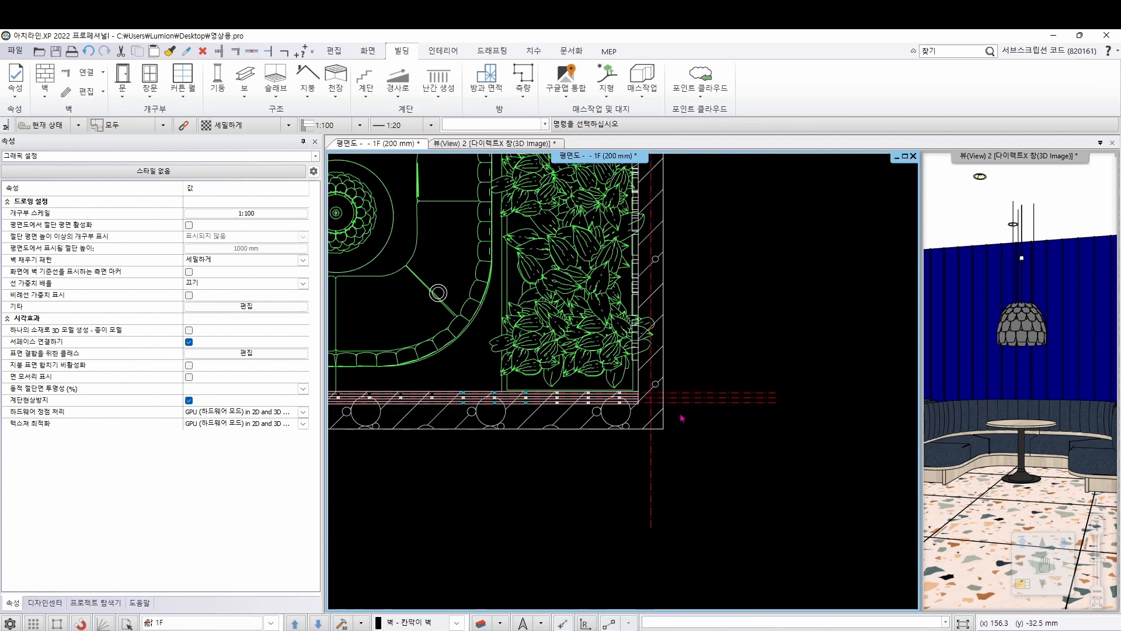
pyautogui.moveTo(547, 377); pyautogui.dragTo(795, 420, button='middle')
pyautogui.scroll(-3, 795, 420)
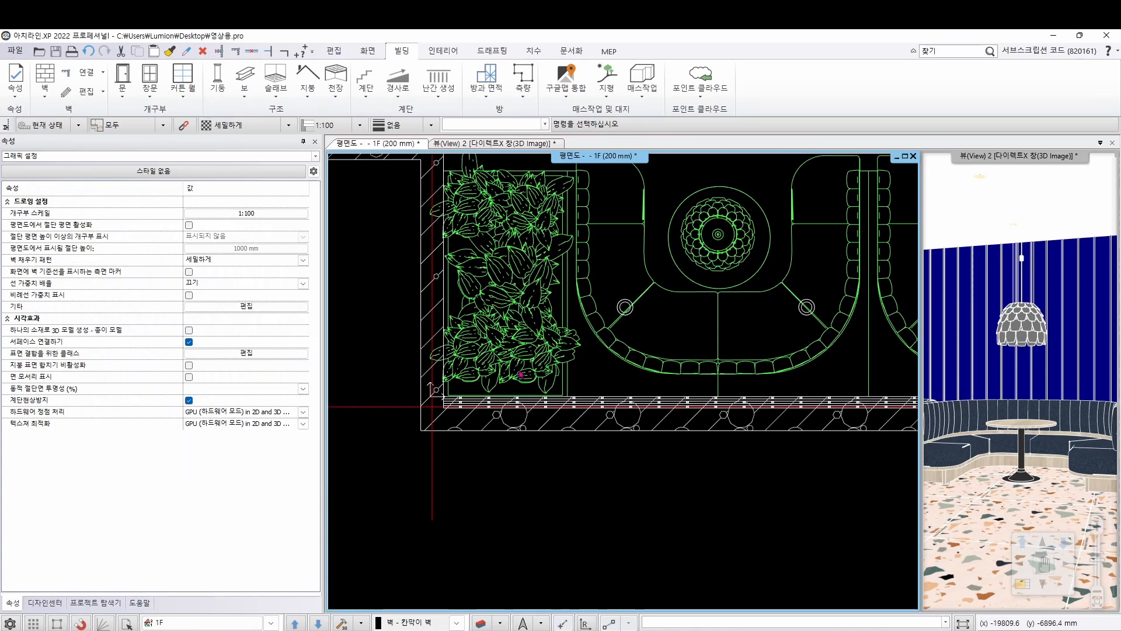
# Add a full front profile to the middle panel wall, place its elevation outline directly below the plan, and leave the profile editor
pyautogui.scroll(5, 536, 413)
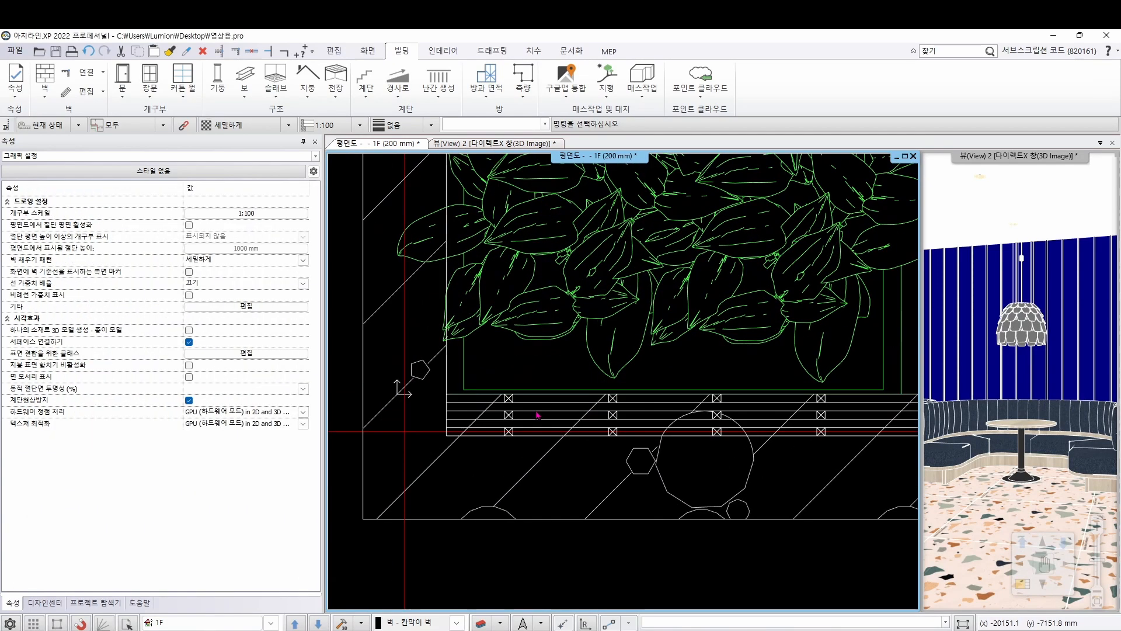
pyautogui.scroll(2, 536, 413)
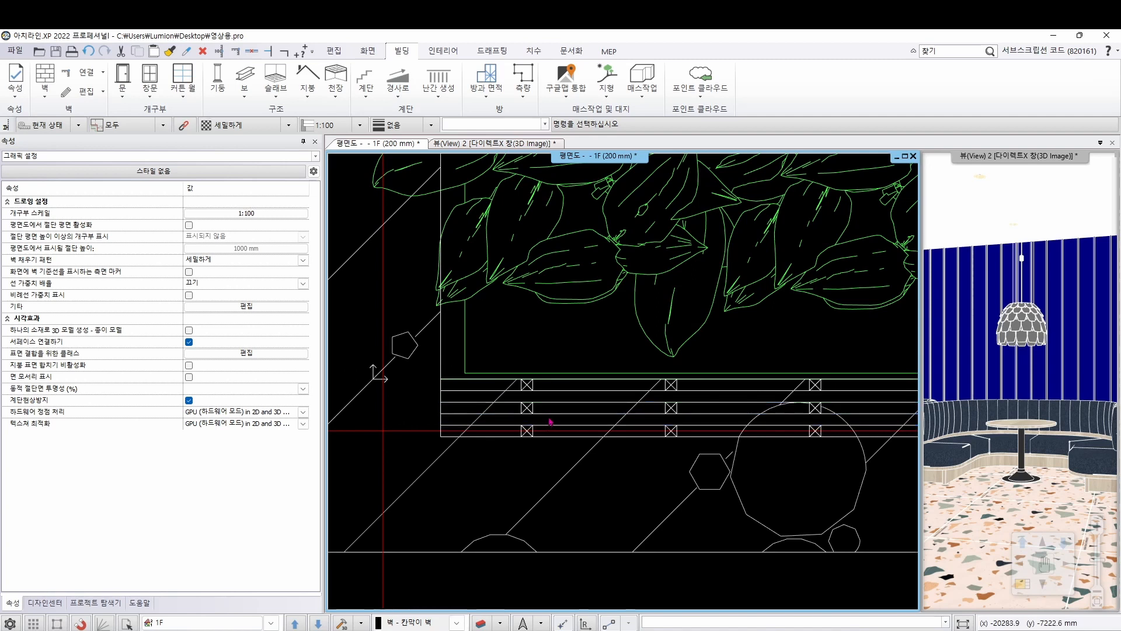
pyautogui.rightClick(550, 421)
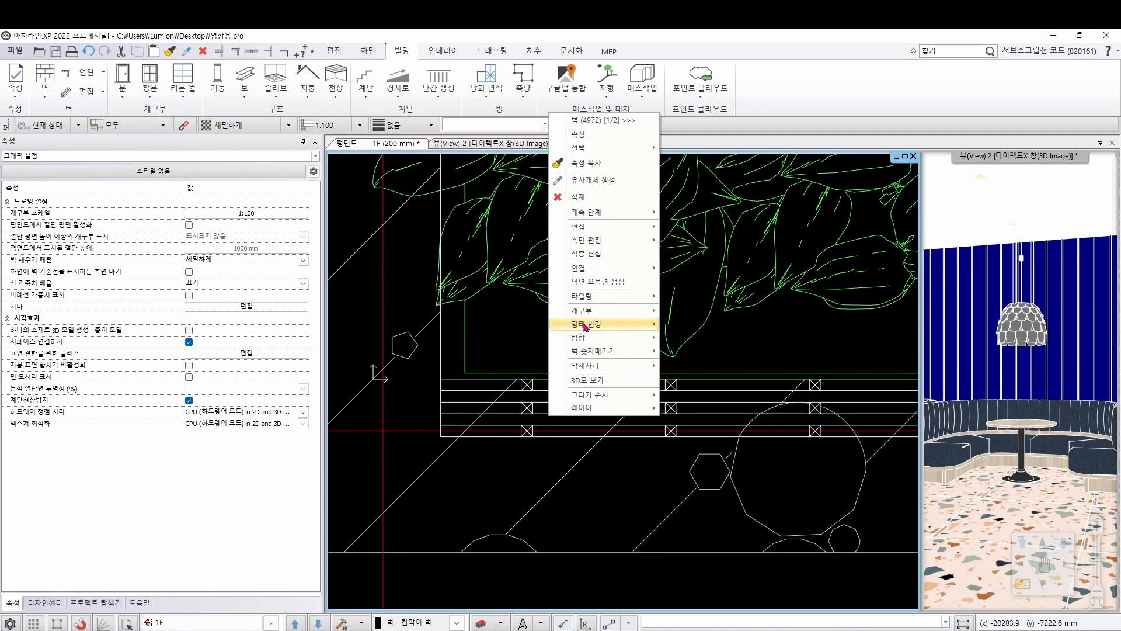
pyautogui.moveTo(585, 326)
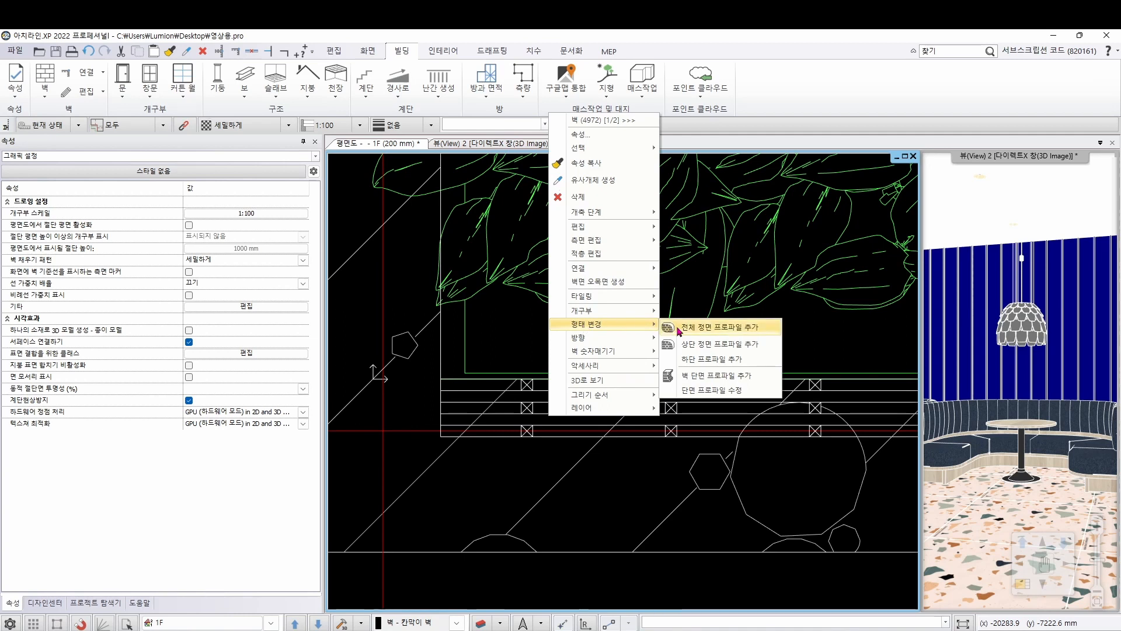
pyautogui.click(708, 328)
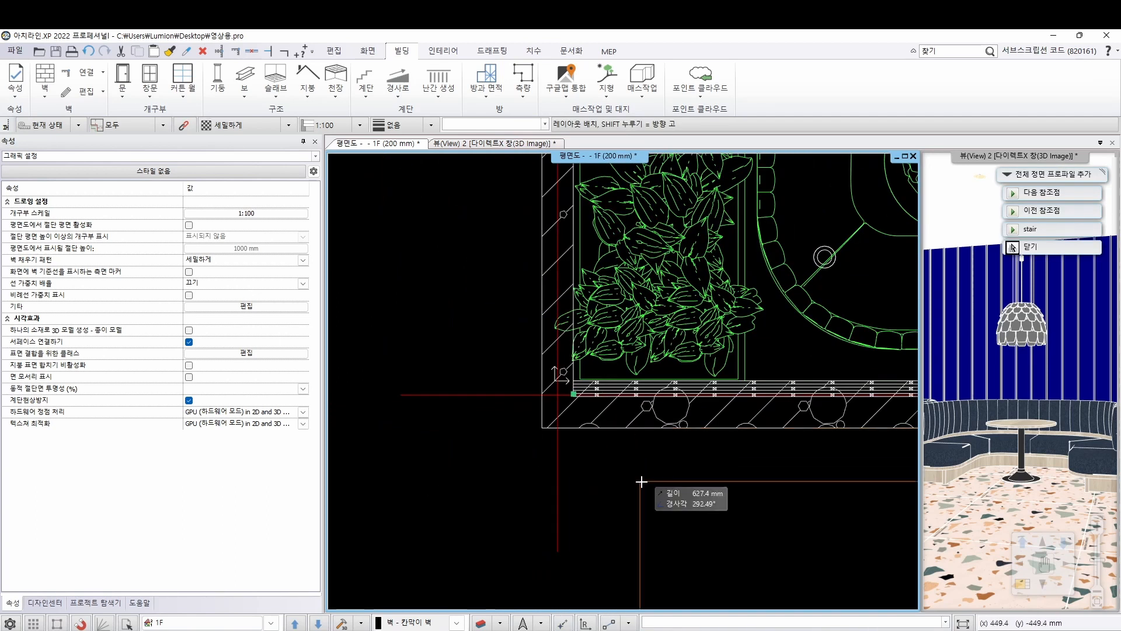
pyautogui.scroll(-2, 627, 476)
pyautogui.moveTo(657, 438); pyautogui.dragTo(531, 414, button='middle')
pyautogui.click(462, 365)
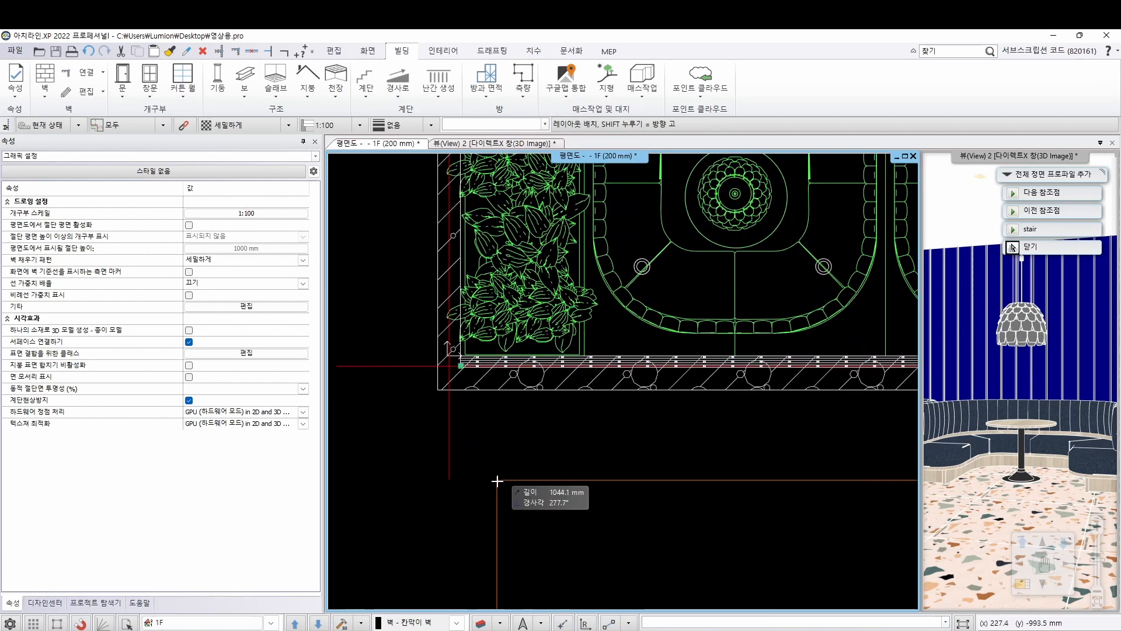
pyautogui.moveTo(485, 480); pyautogui.dragTo(445, 419, button='middle')
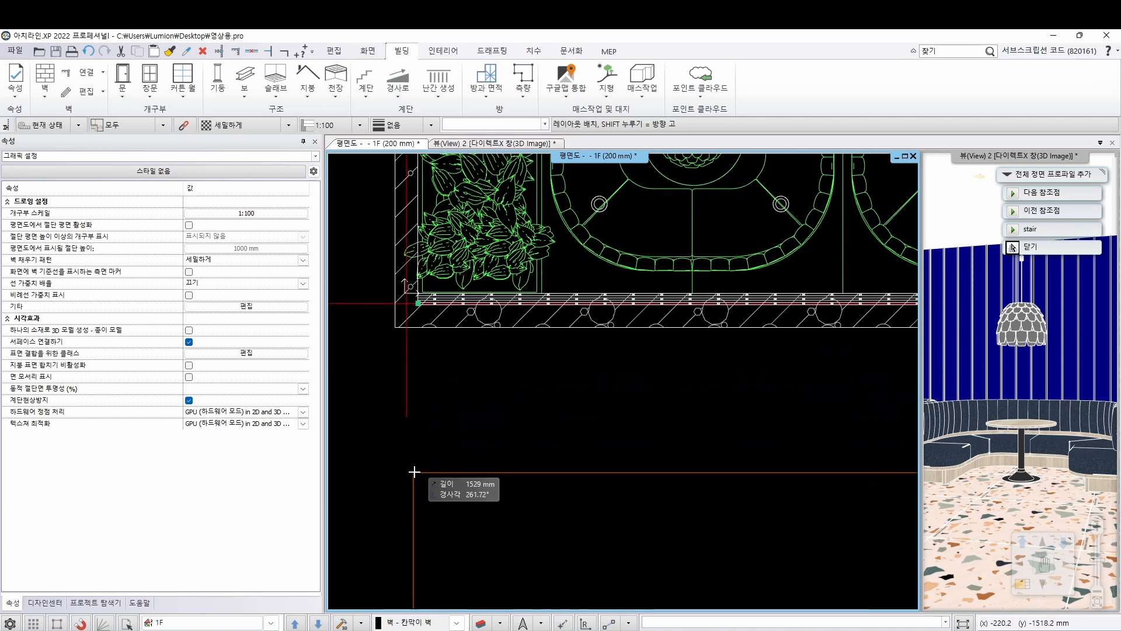
pyautogui.click(420, 464)
pyautogui.scroll(-3, 549, 435)
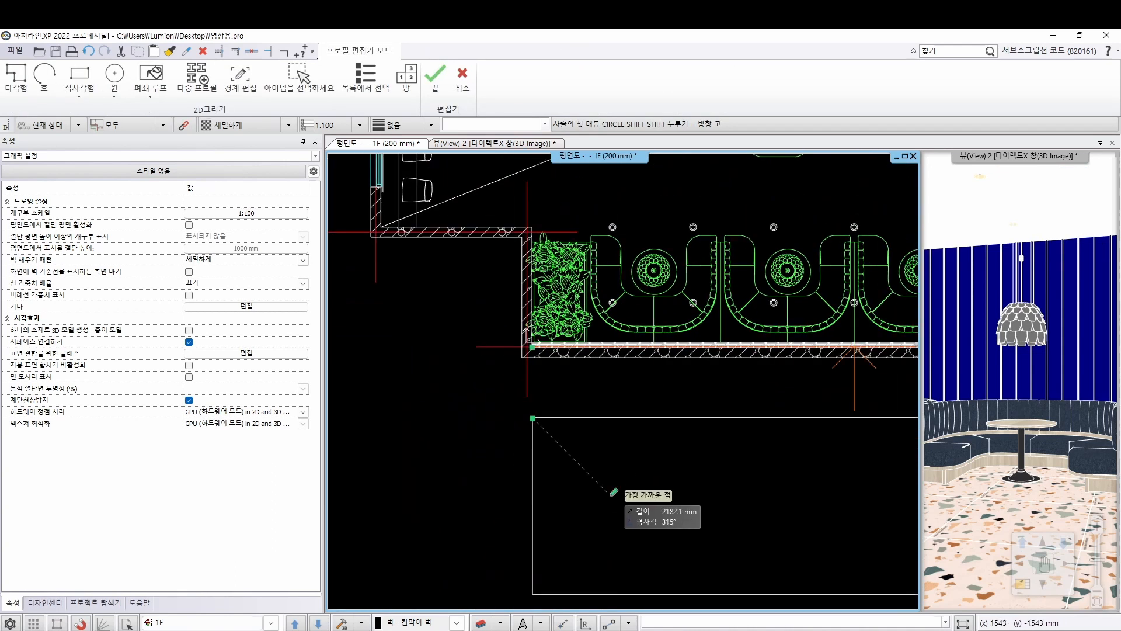
pyautogui.scroll(-3, 575, 476)
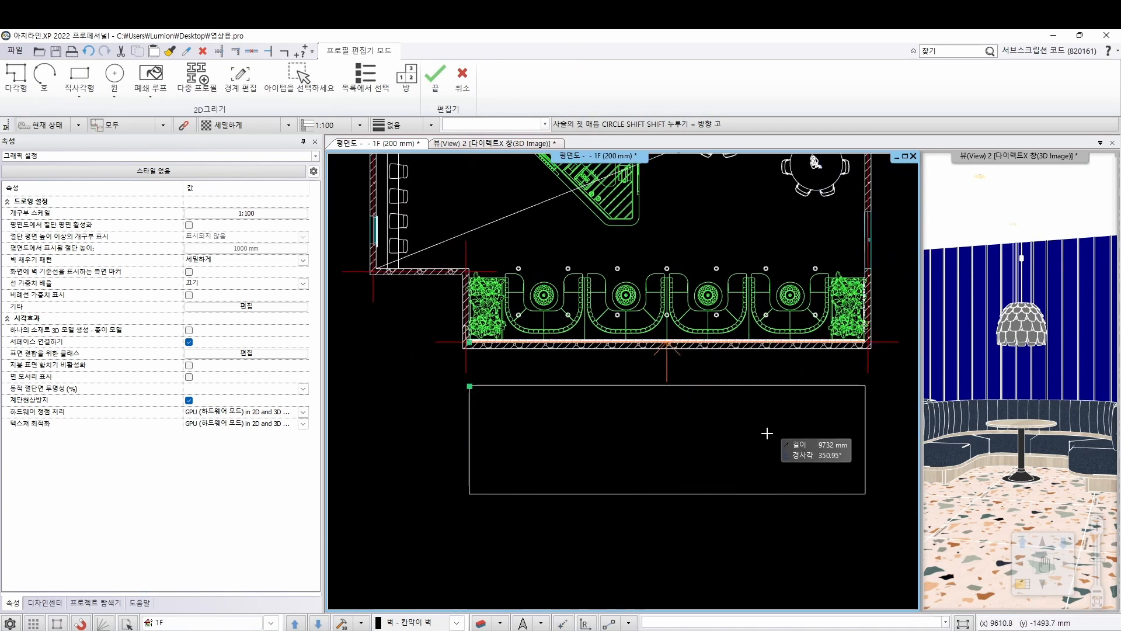
pyautogui.press('Escape')
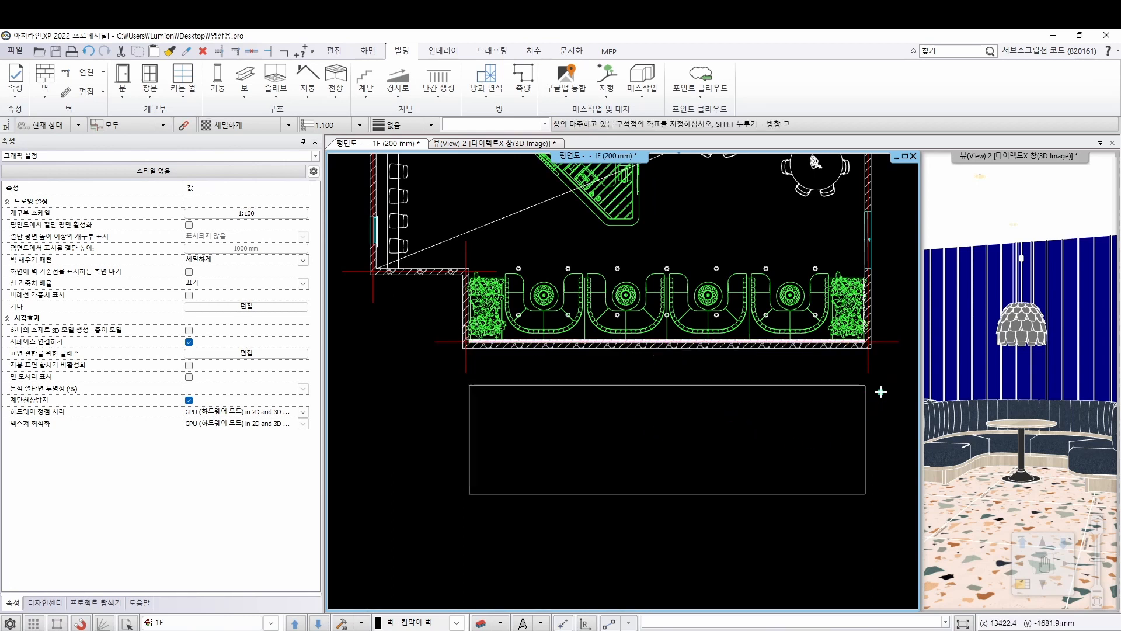
# Select each of the two wavy polylines beside the floor plan in turn to check them
pyautogui.scroll(-3, 881, 403)
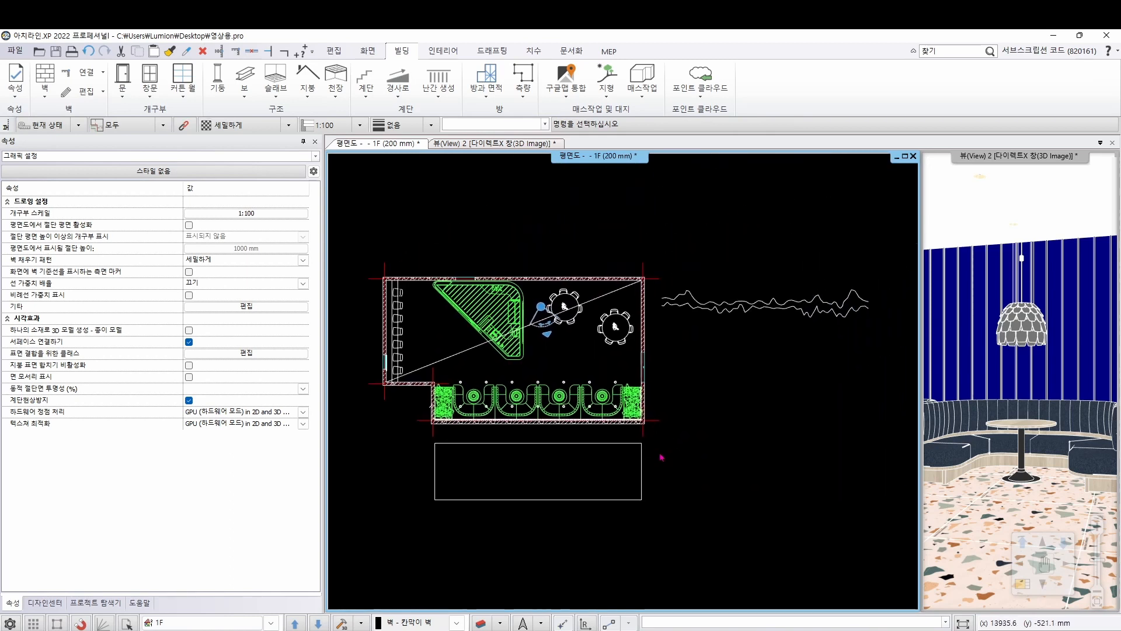
pyautogui.click(690, 296)
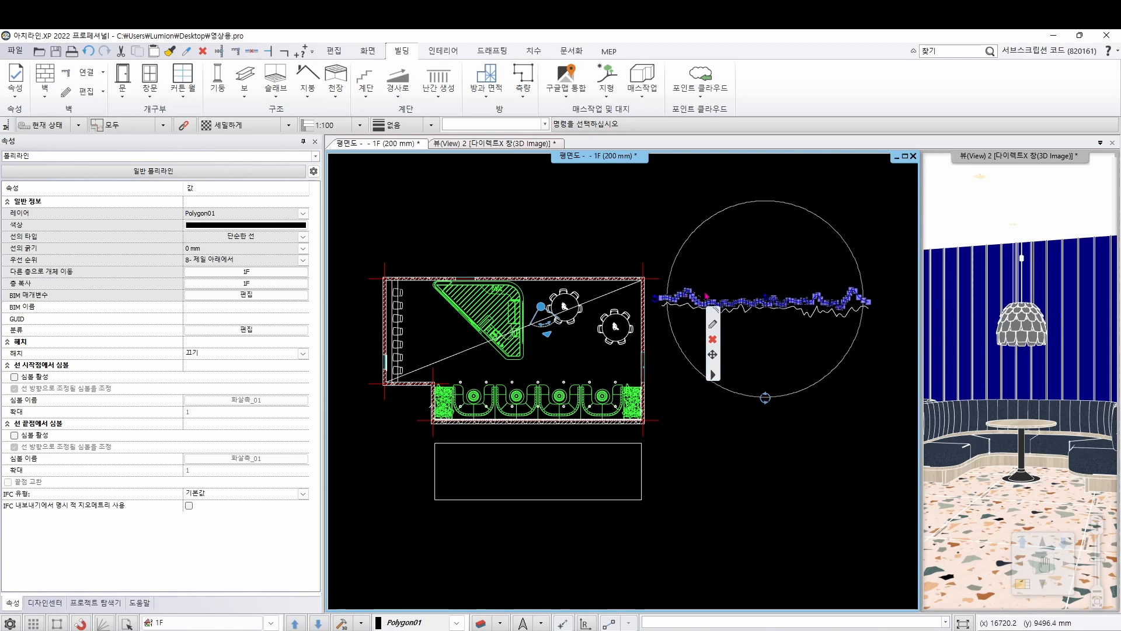
pyautogui.click(683, 308)
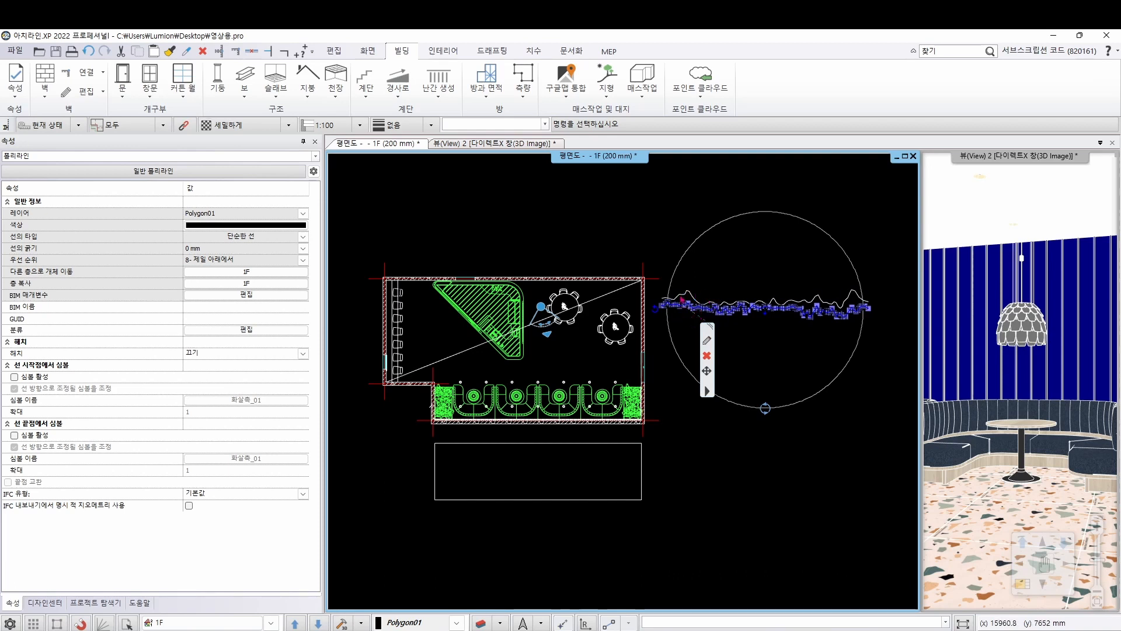
pyautogui.click(733, 274)
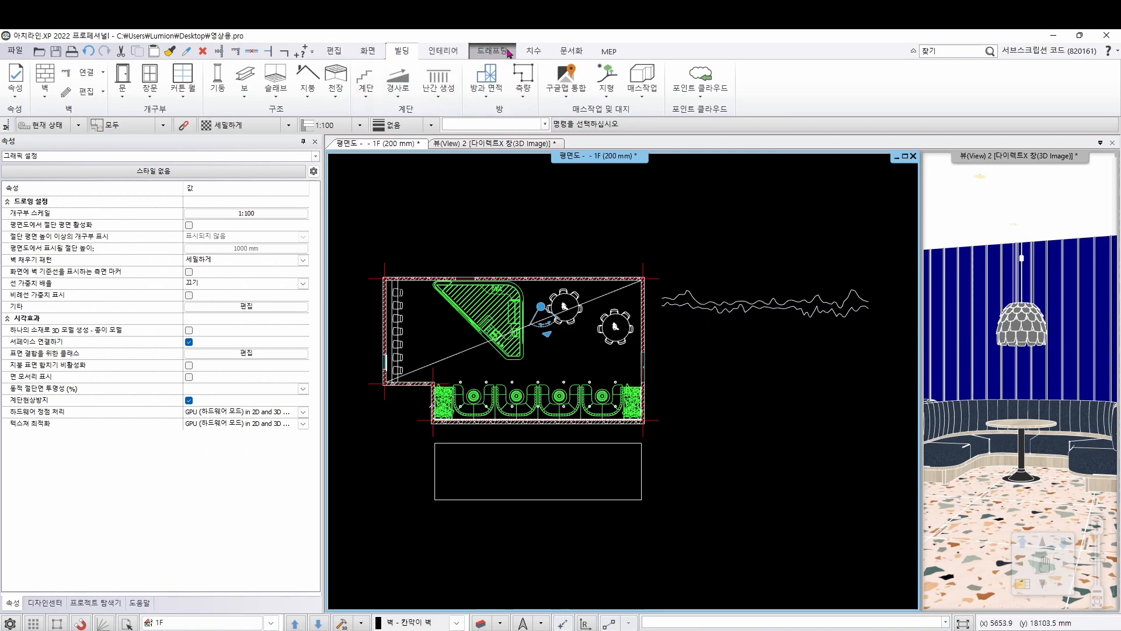
# Move the upper wavy polyline by its left endpoint onto the left edge of the elevation outline, near the outline's top
pyautogui.click(507, 52)
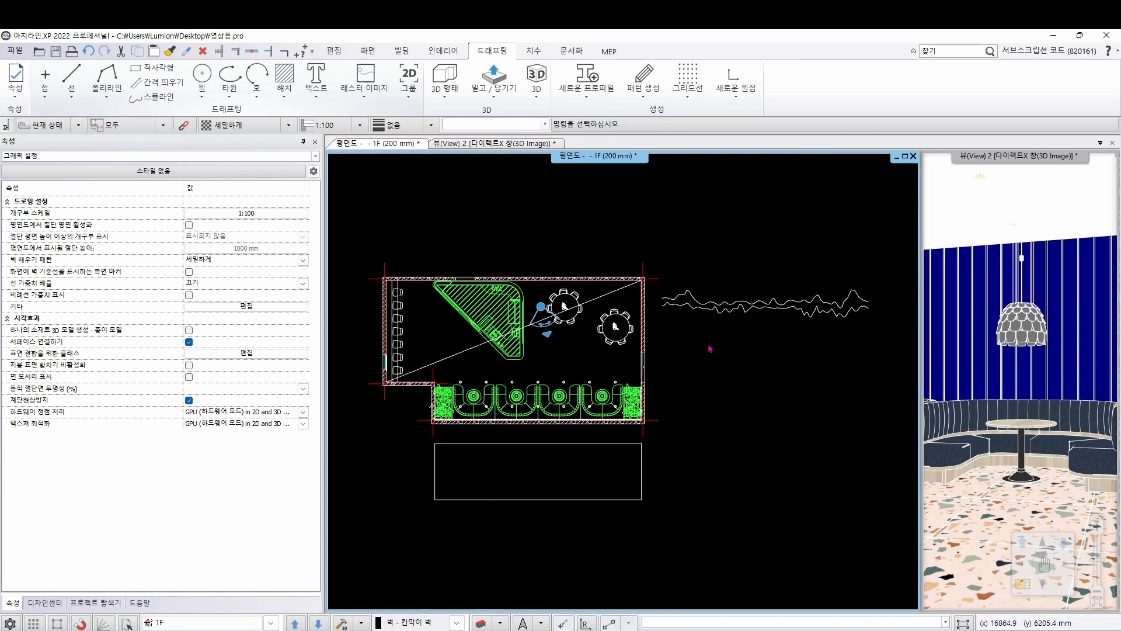
pyautogui.click(691, 296)
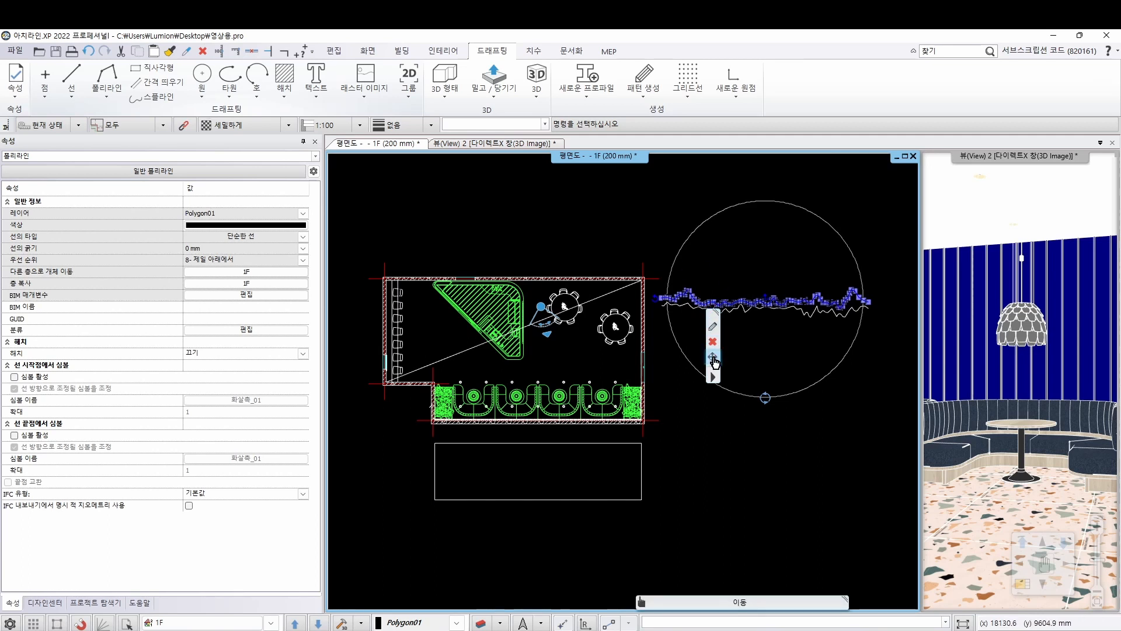
pyautogui.moveTo(714, 358)
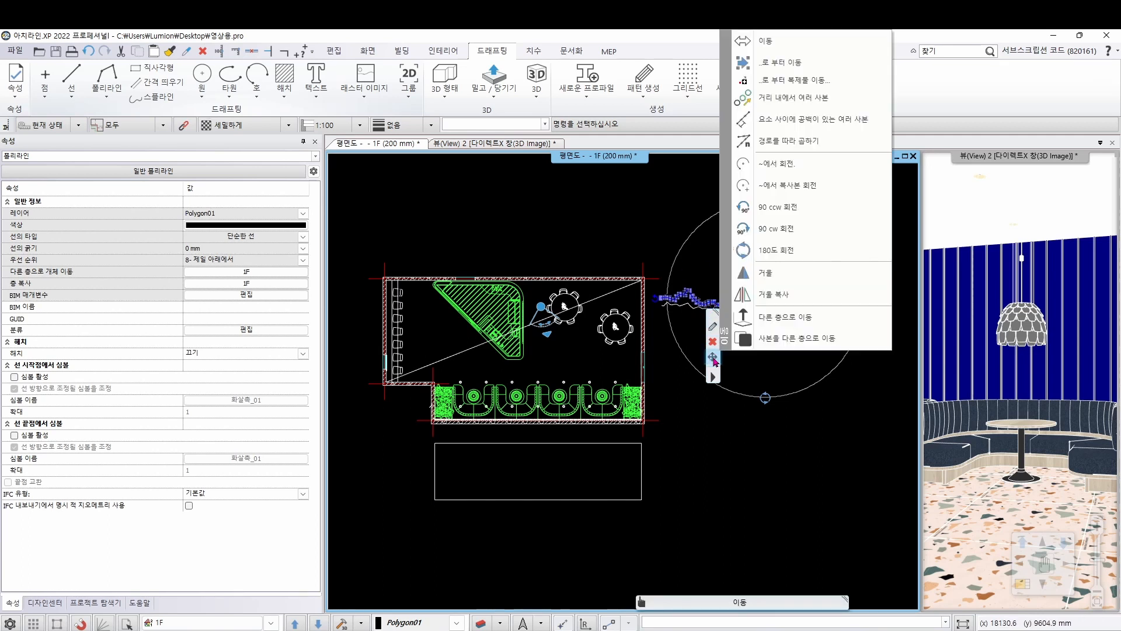
pyautogui.click(818, 67)
pyautogui.scroll(5, 651, 351)
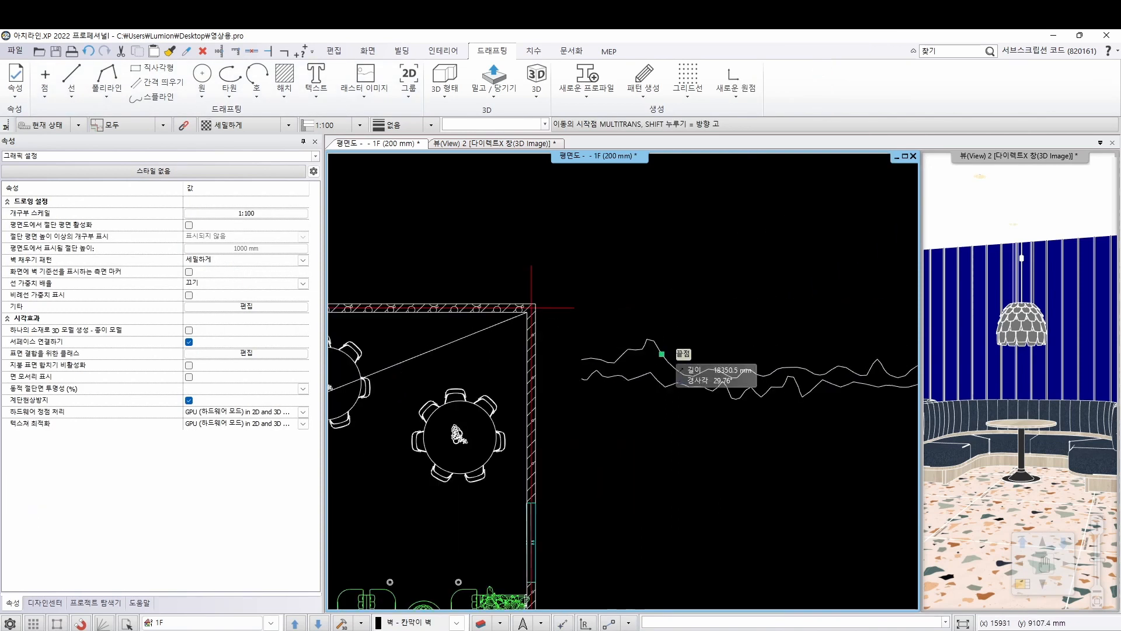
pyautogui.scroll(3, 513, 350)
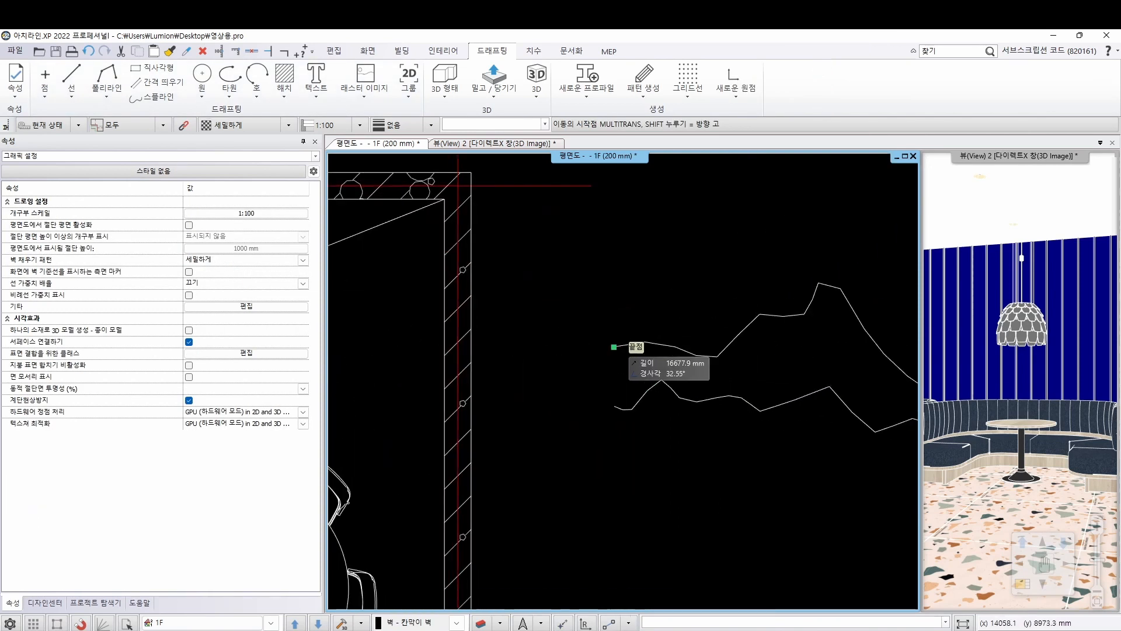
pyautogui.click(614, 347)
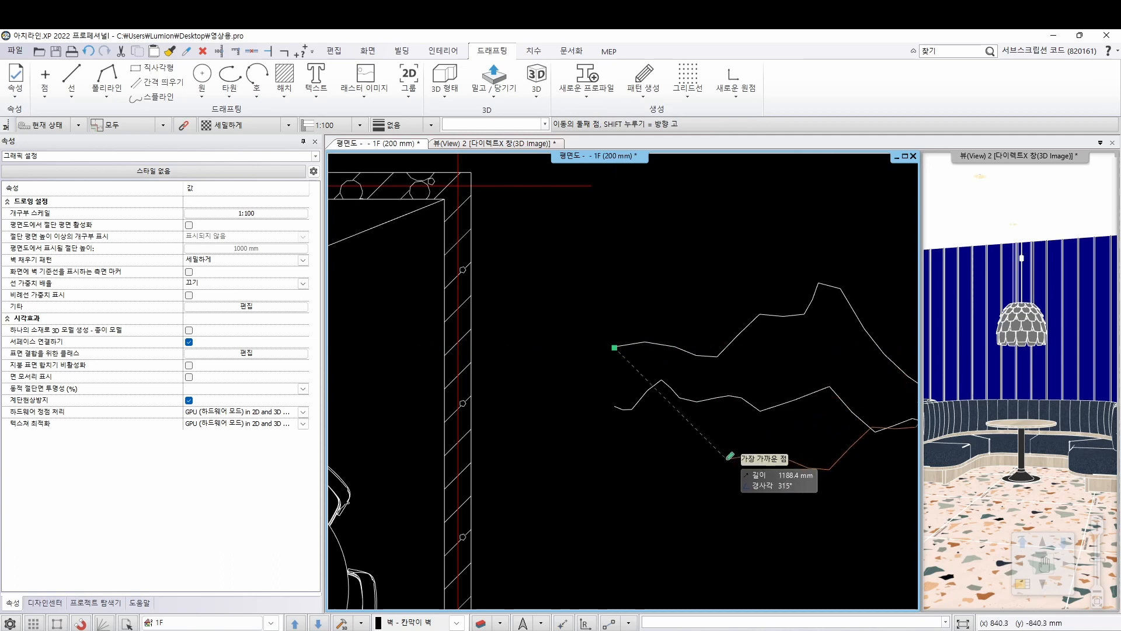
pyautogui.scroll(-3, 692, 421)
pyautogui.scroll(-4, 678, 403)
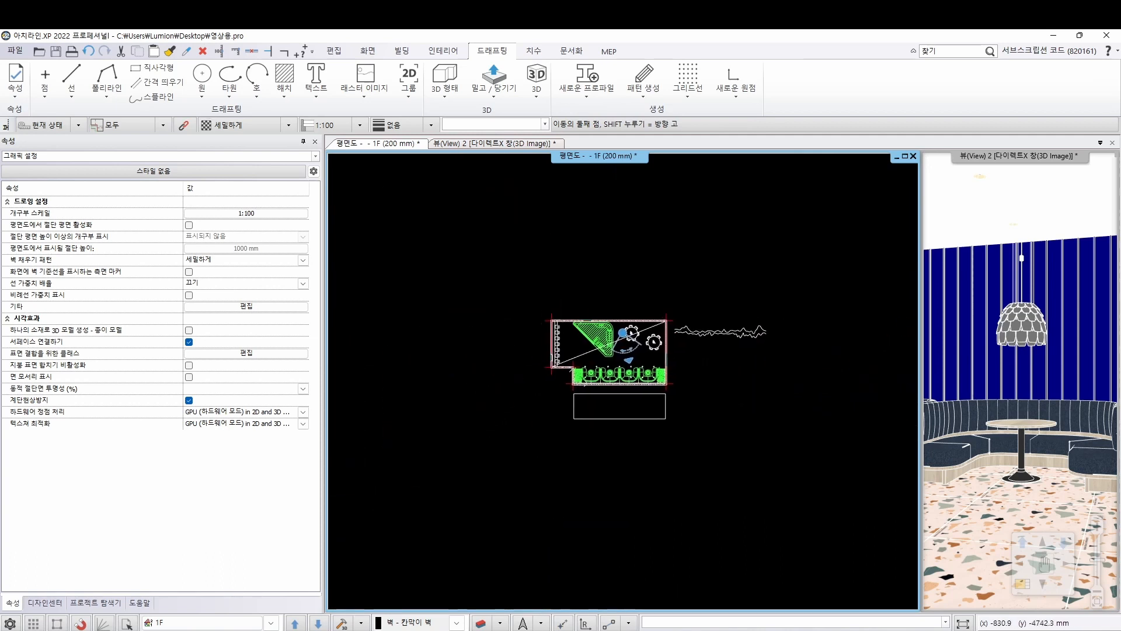
pyautogui.scroll(4, 584, 388)
pyautogui.moveTo(601, 389); pyautogui.dragTo(452, 384, button='middle')
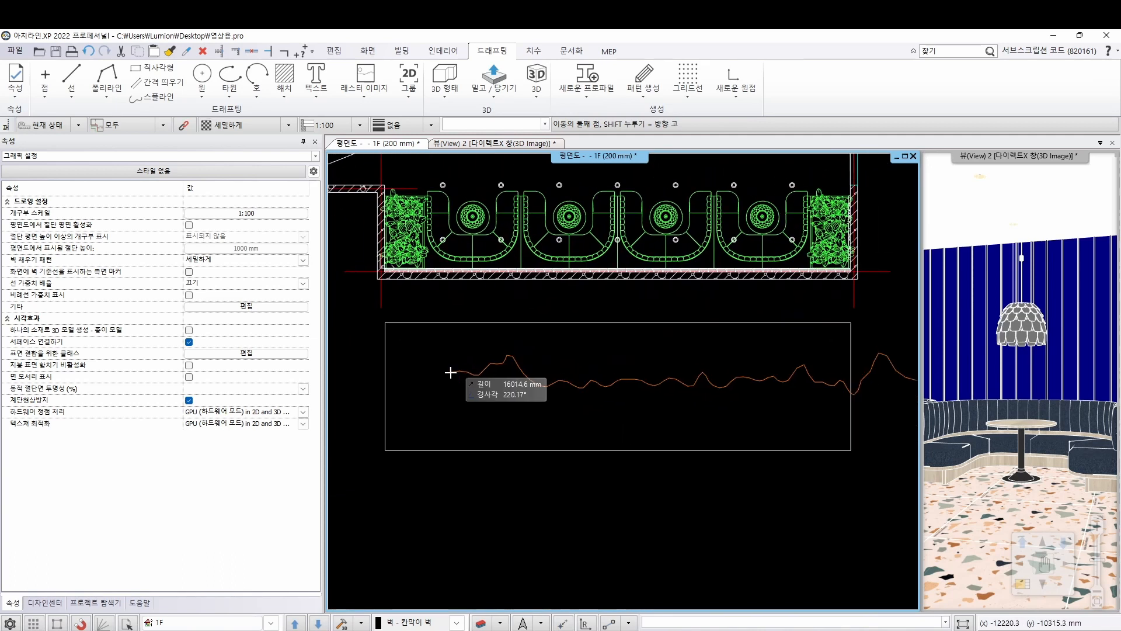
pyautogui.click(388, 346)
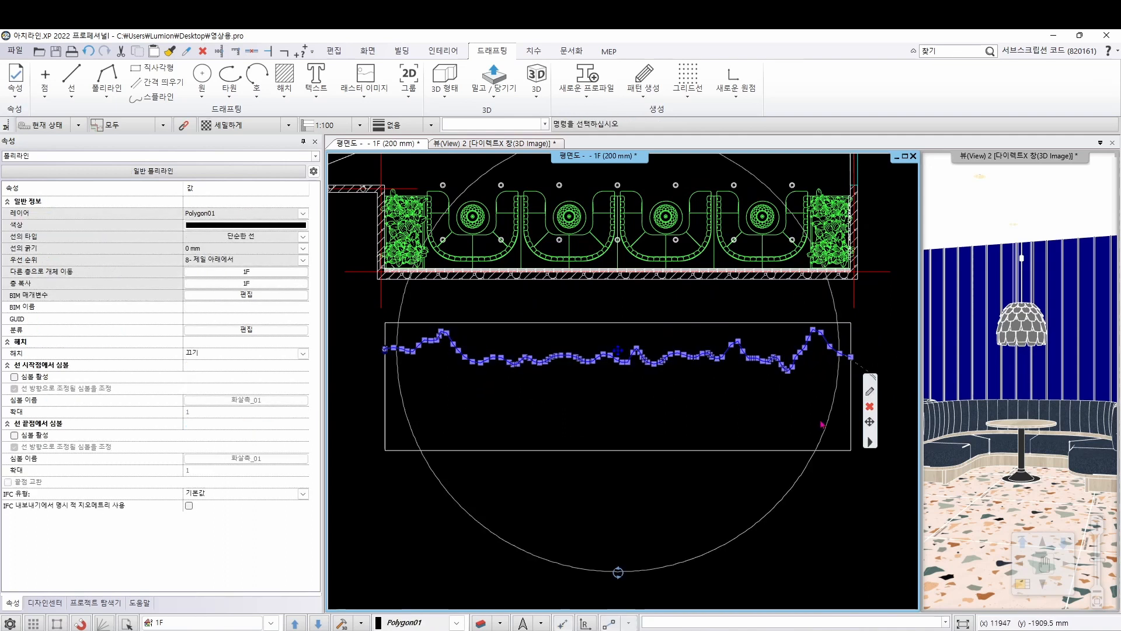
pyautogui.click(697, 470)
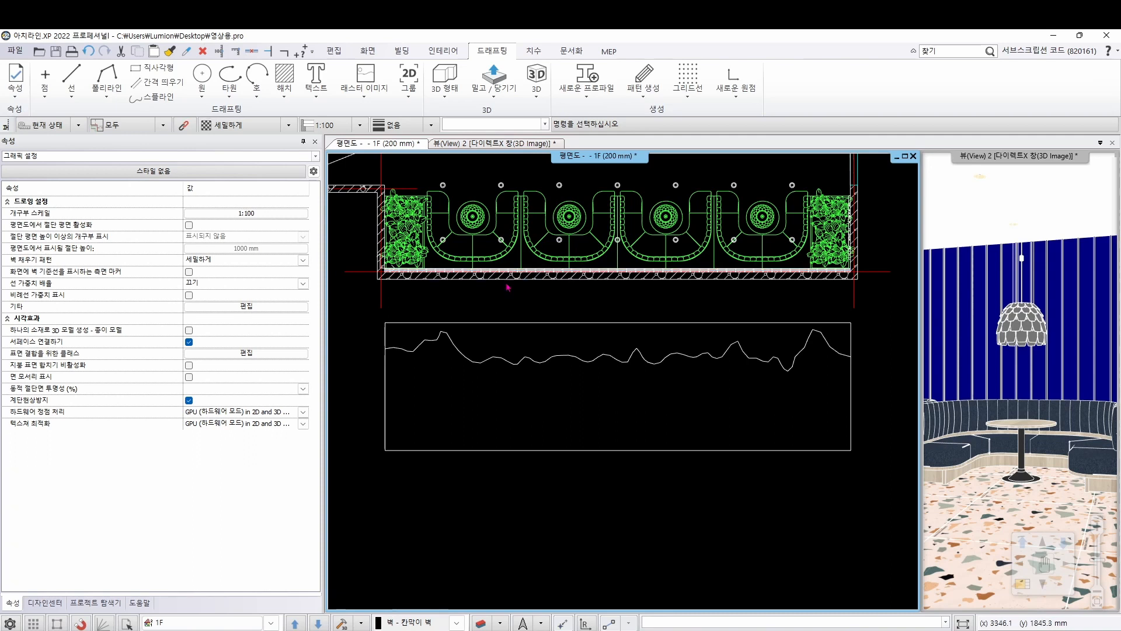
# Add a full front profile to the innermost panel wall, place its elevation outline at the first outline's lower-left corner, and leave the editor
pyautogui.scroll(10, 505, 264)
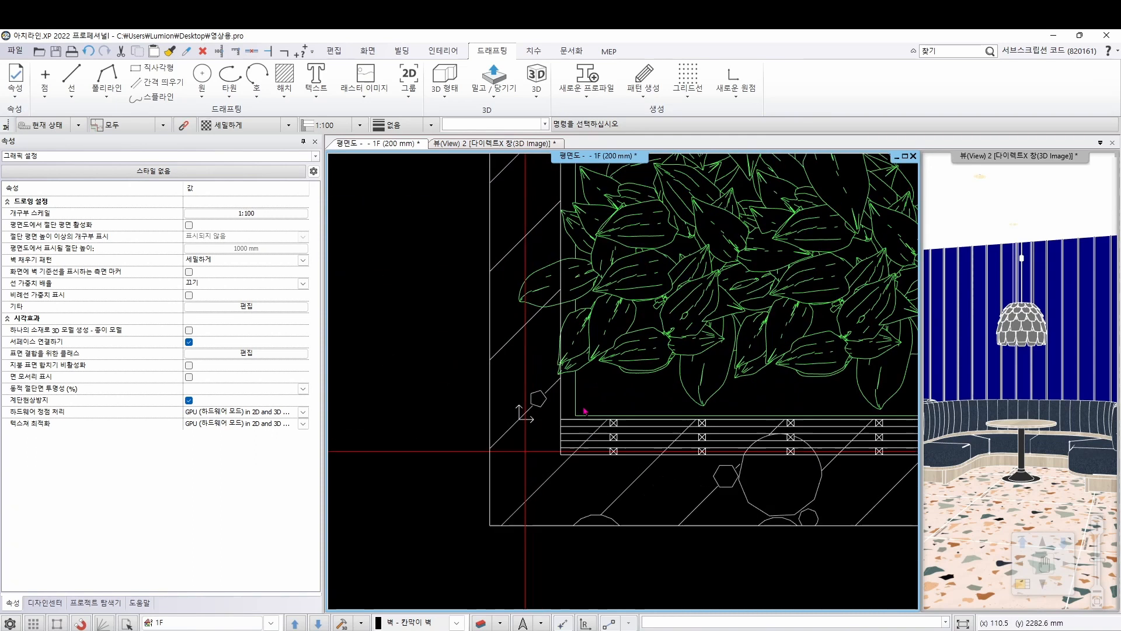
pyautogui.scroll(2, 613, 419)
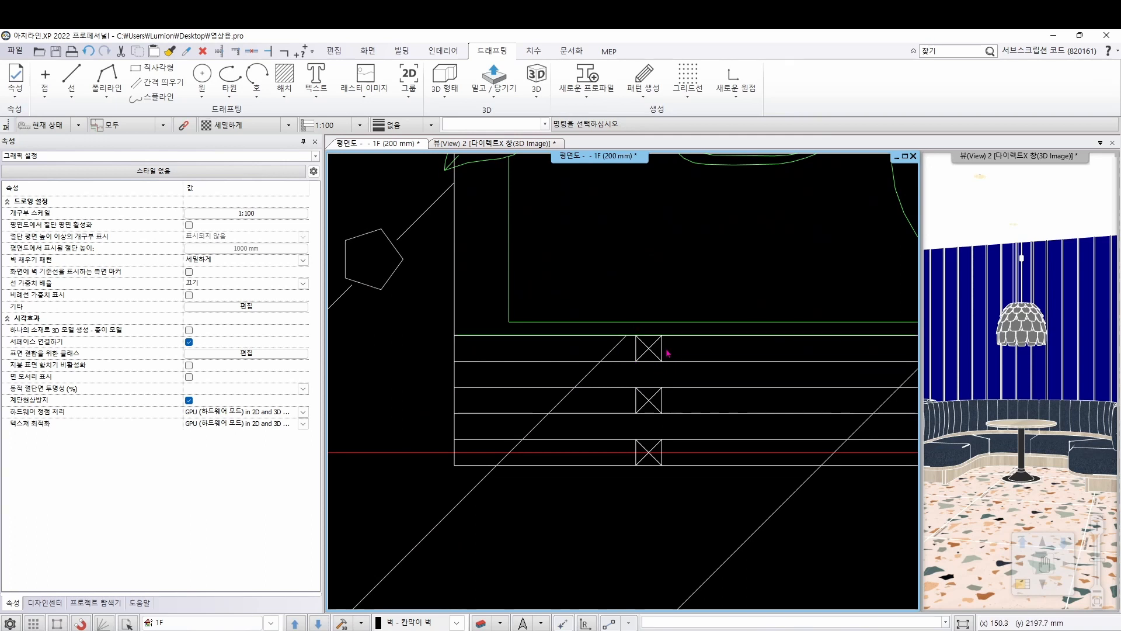
pyautogui.rightClick(640, 374)
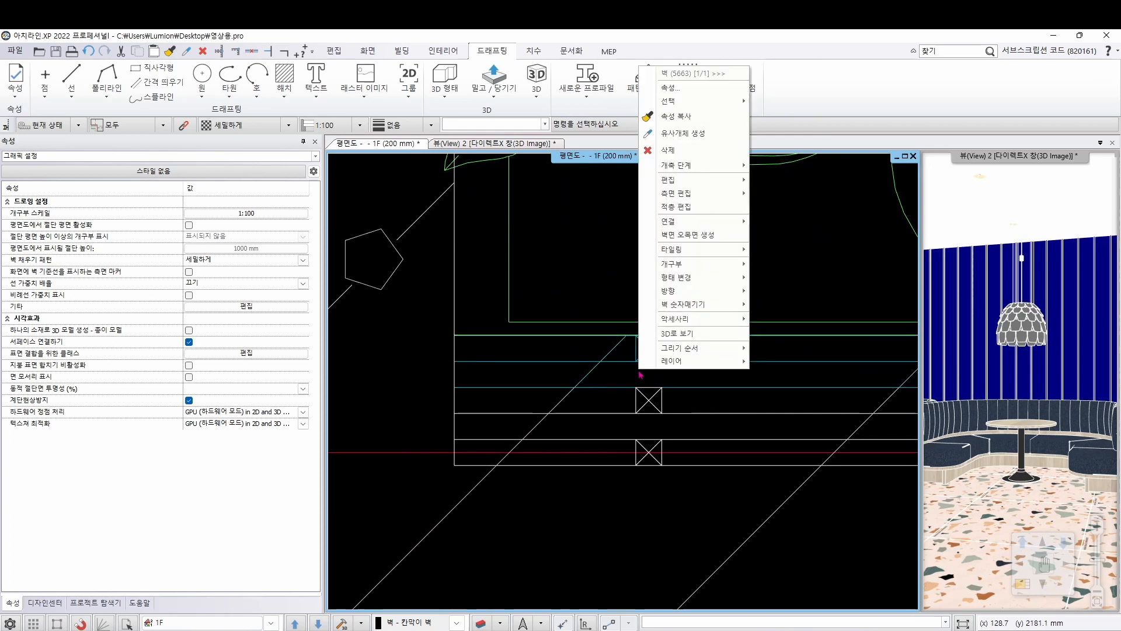
pyautogui.moveTo(696, 276)
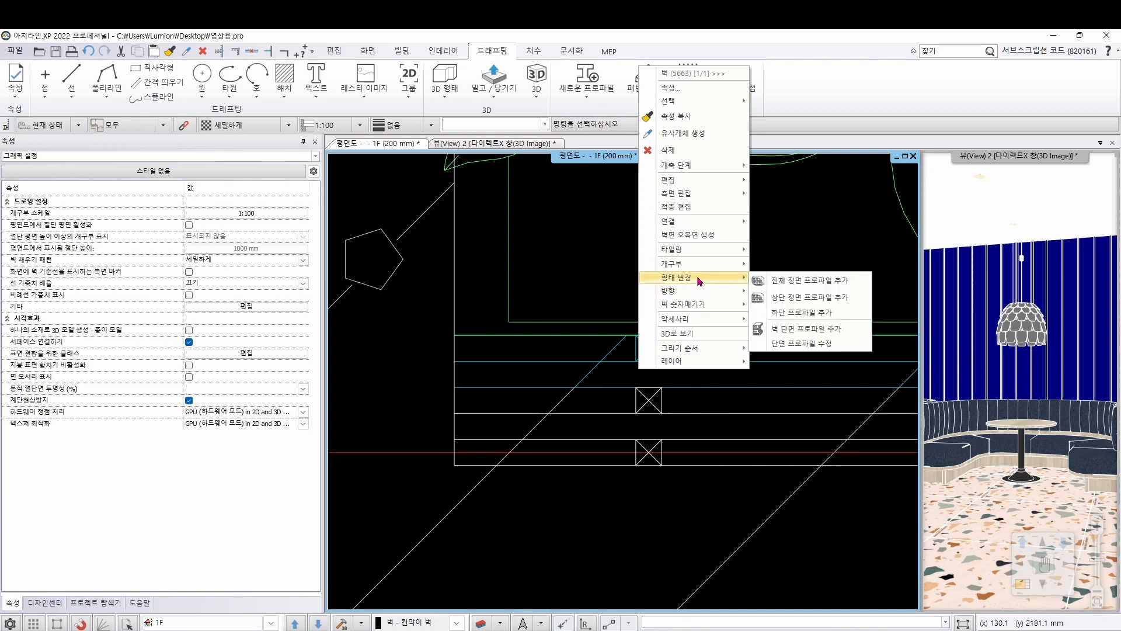
pyautogui.click(779, 279)
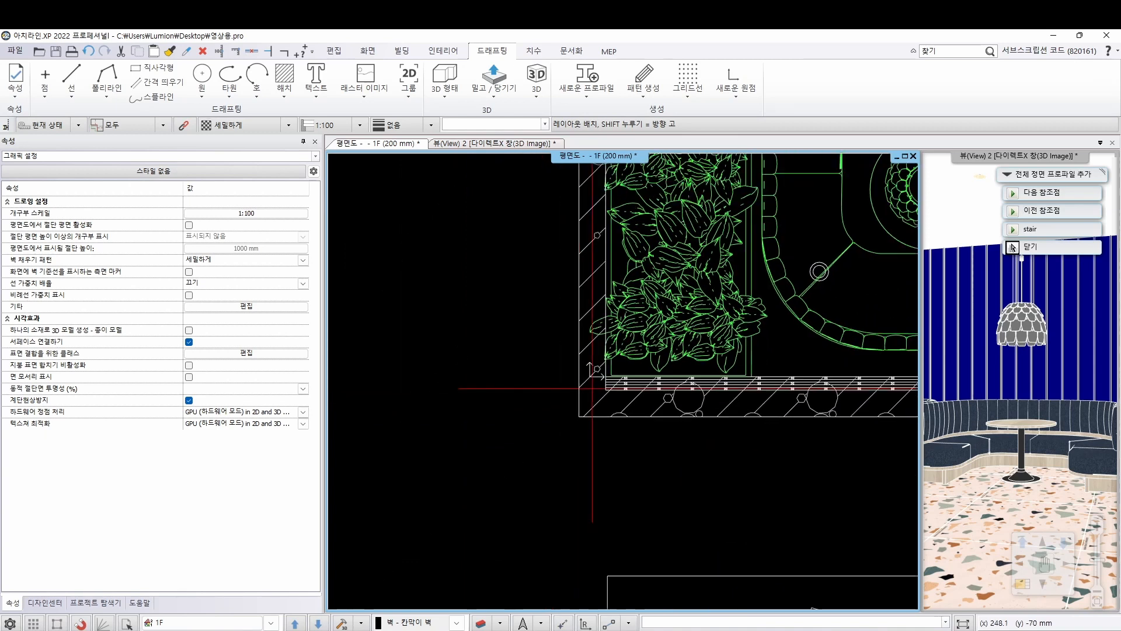
pyautogui.moveTo(672, 392); pyautogui.dragTo(570, 247, button='middle')
pyautogui.scroll(-2, 571, 247)
pyautogui.moveTo(593, 499); pyautogui.dragTo(581, 297, button='middle')
pyautogui.scroll(-2, 581, 299)
pyautogui.scroll(-2, 507, 358)
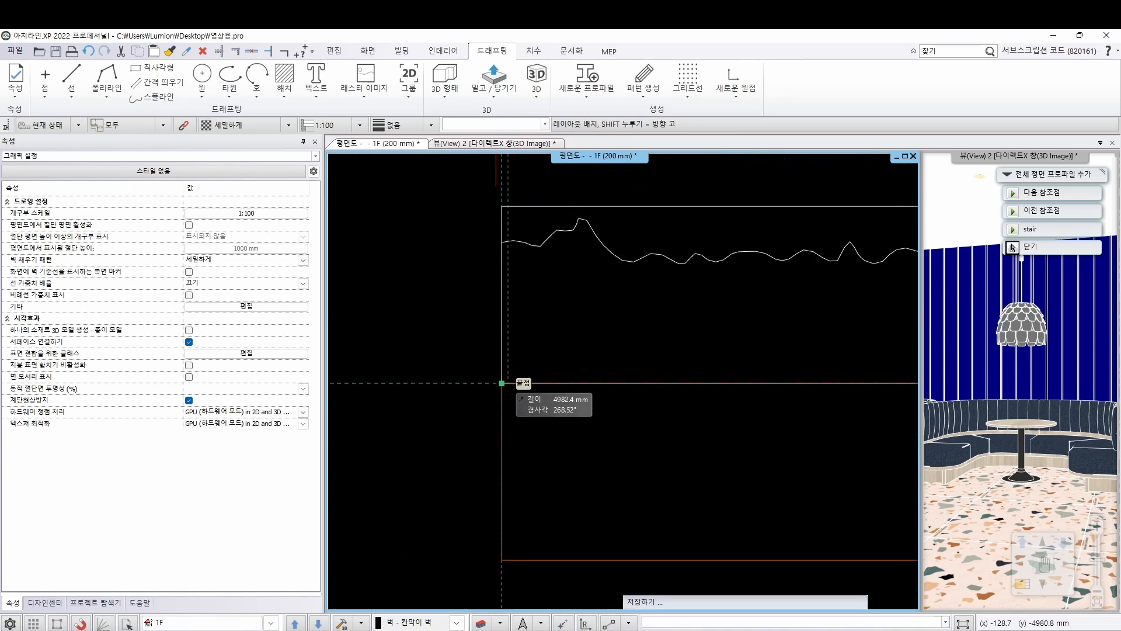
pyautogui.click(501, 383)
pyautogui.scroll(-3, 656, 415)
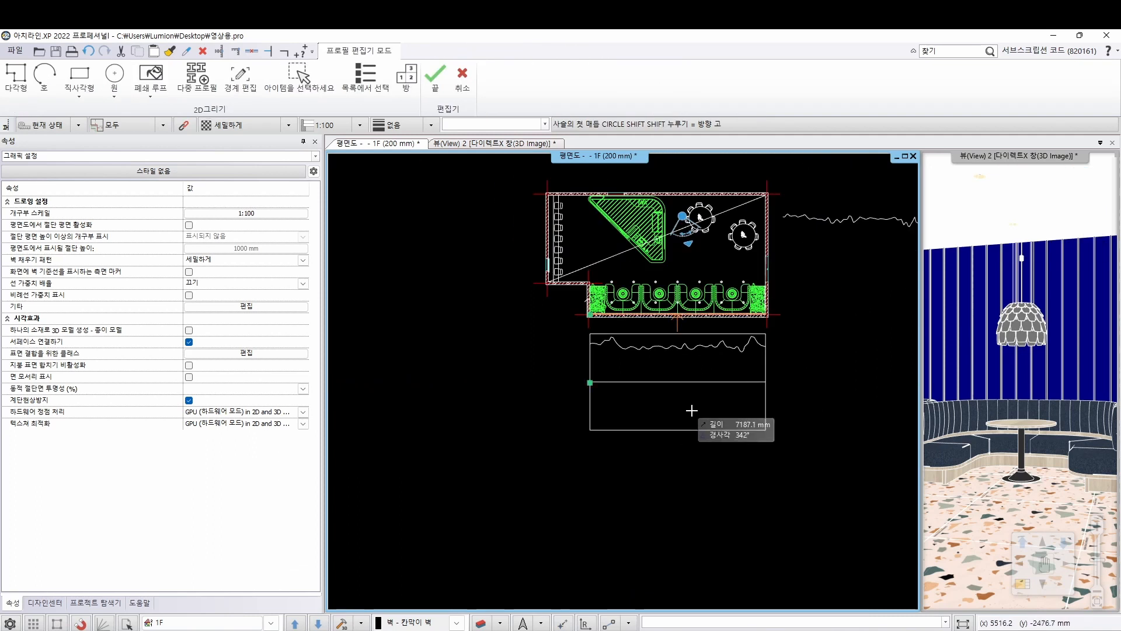
pyautogui.scroll(2, 658, 407)
pyautogui.click(725, 381)
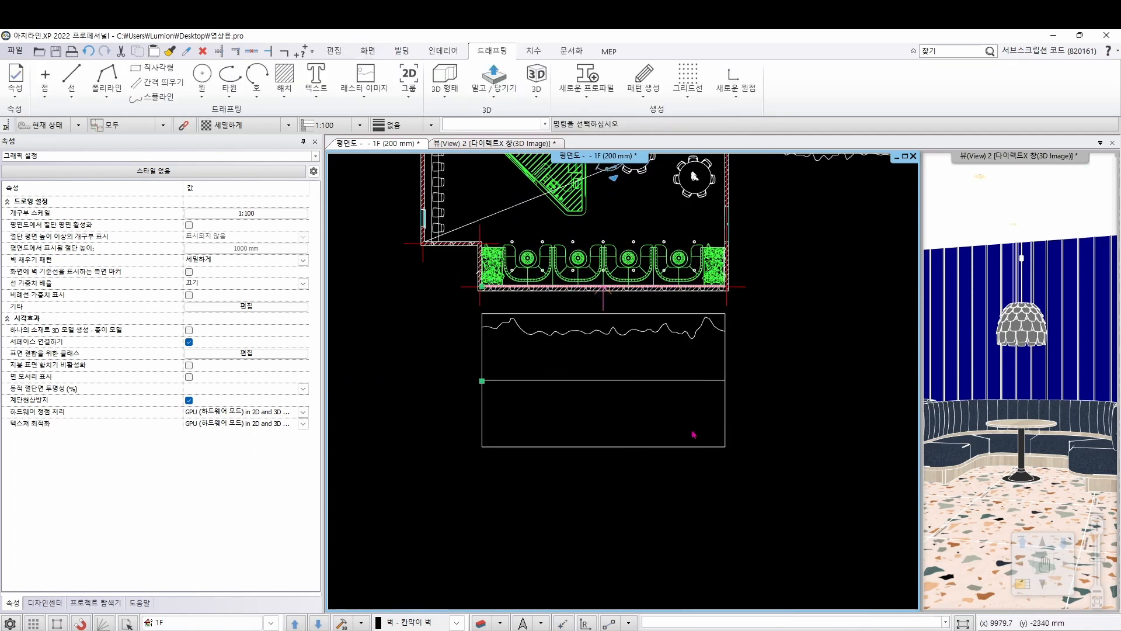
# Move the wavy polyline beside the floor plan by its left endpoint onto the midpoint of the lower elevation outline's left edge
pyautogui.rightClick(777, 326)
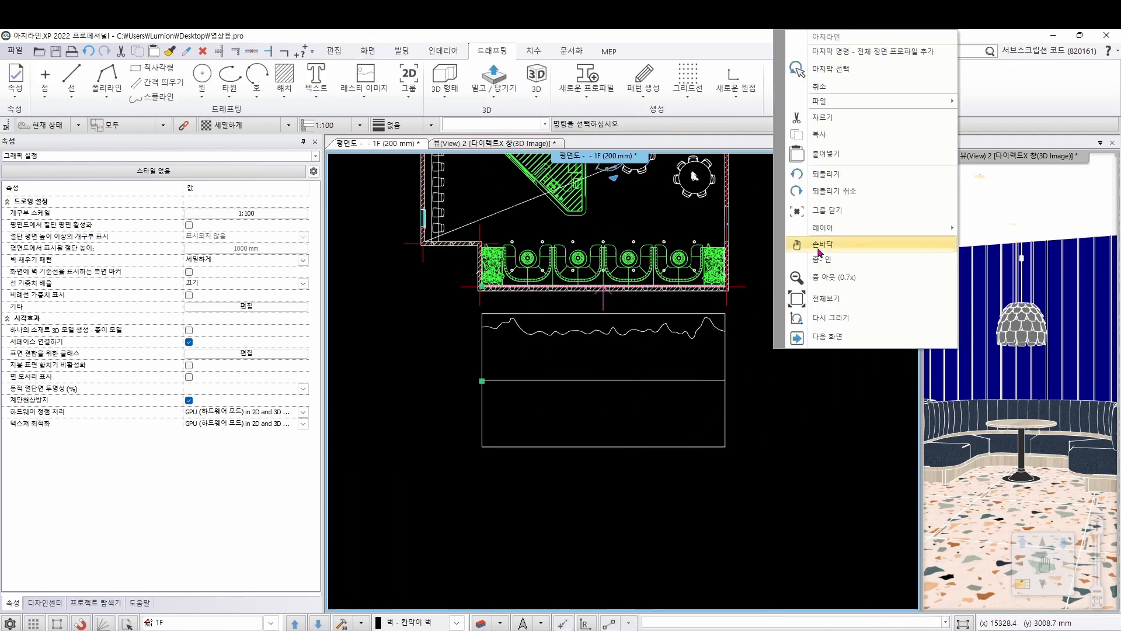
pyautogui.click(815, 242)
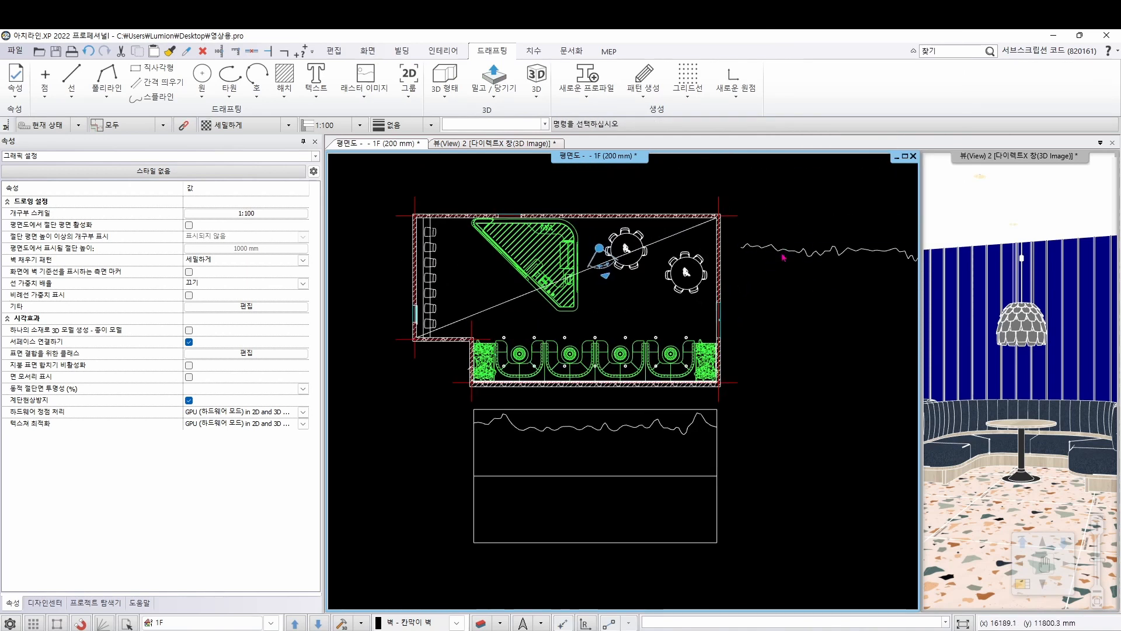
pyautogui.click(784, 254)
pyautogui.scroll(5, 498, 351)
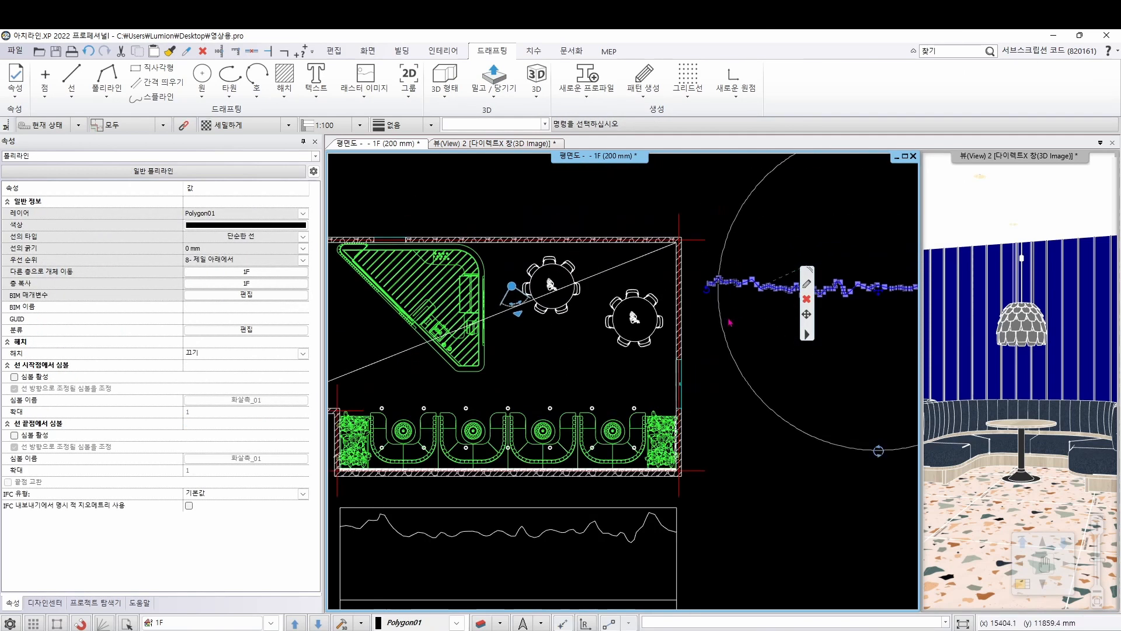
pyautogui.click(806, 314)
pyautogui.click(860, 341)
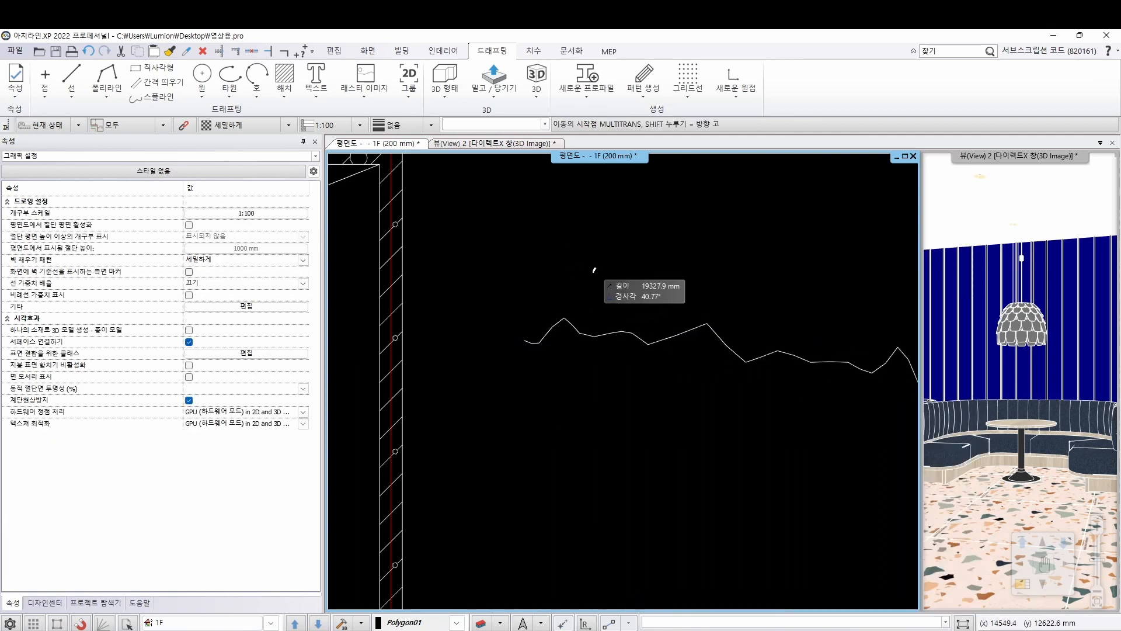
pyautogui.click(523, 340)
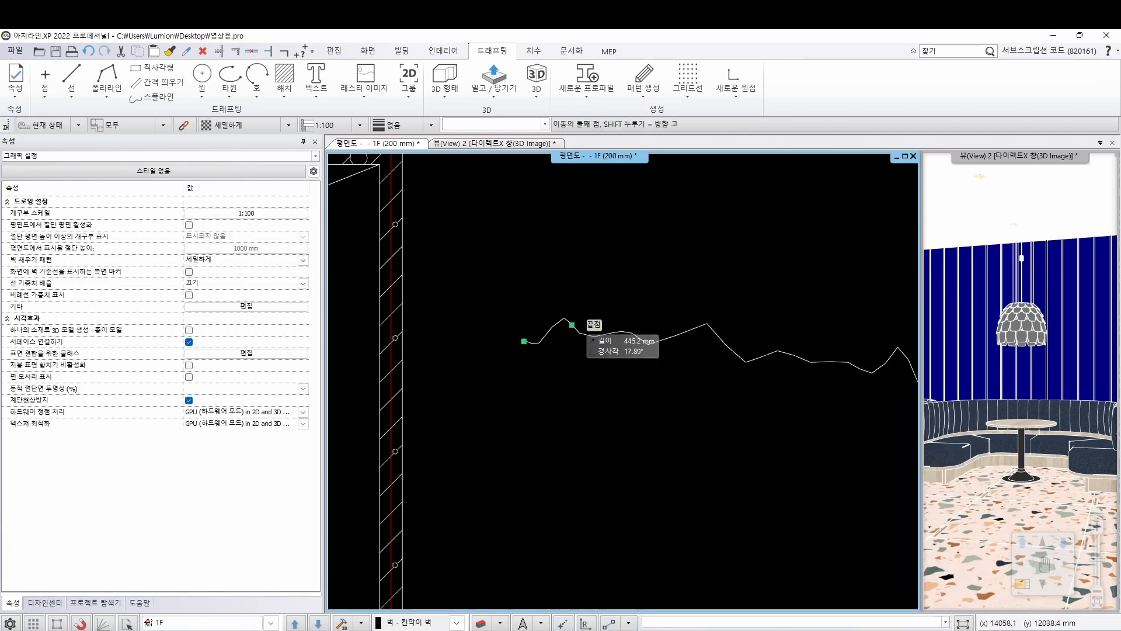
pyautogui.scroll(-4, 616, 397)
pyautogui.scroll(3, 613, 426)
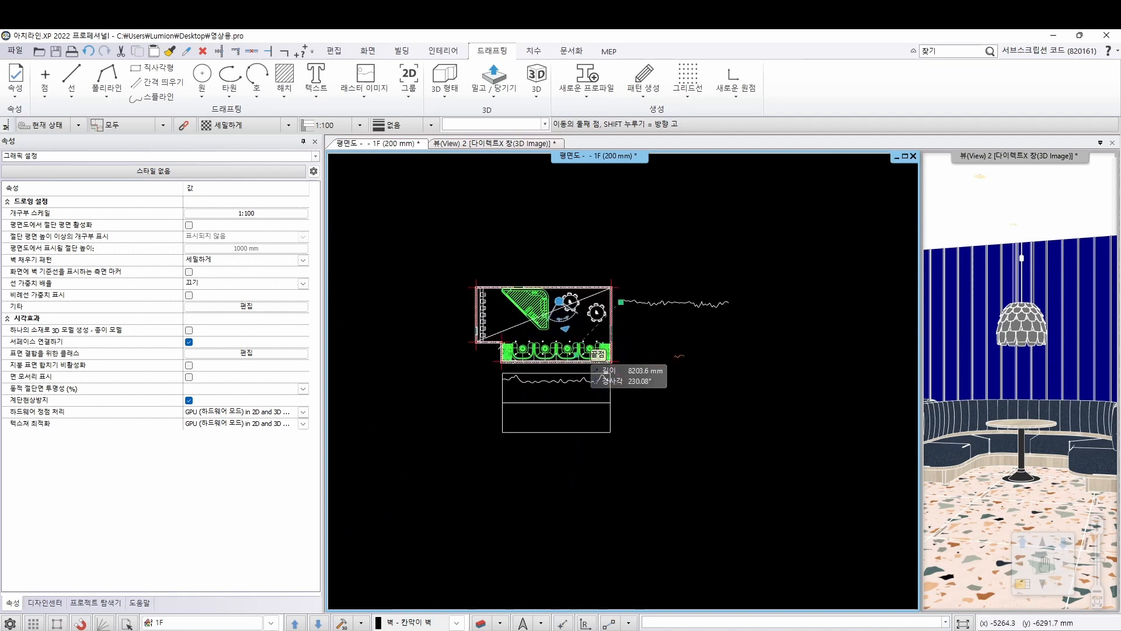
pyautogui.scroll(3, 534, 405)
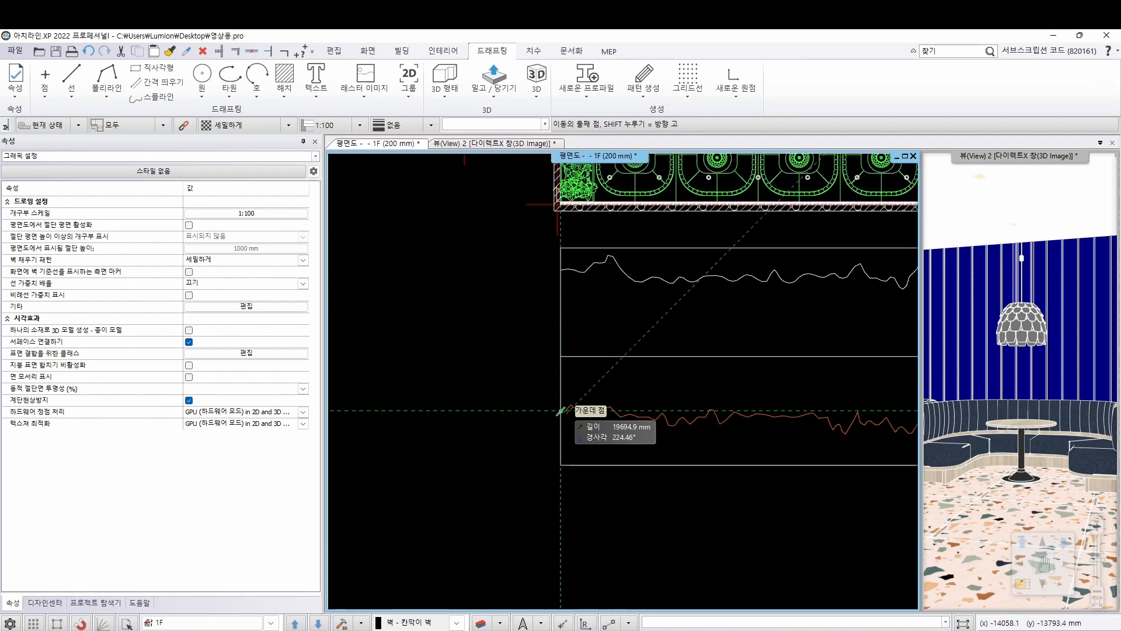
pyautogui.click(561, 412)
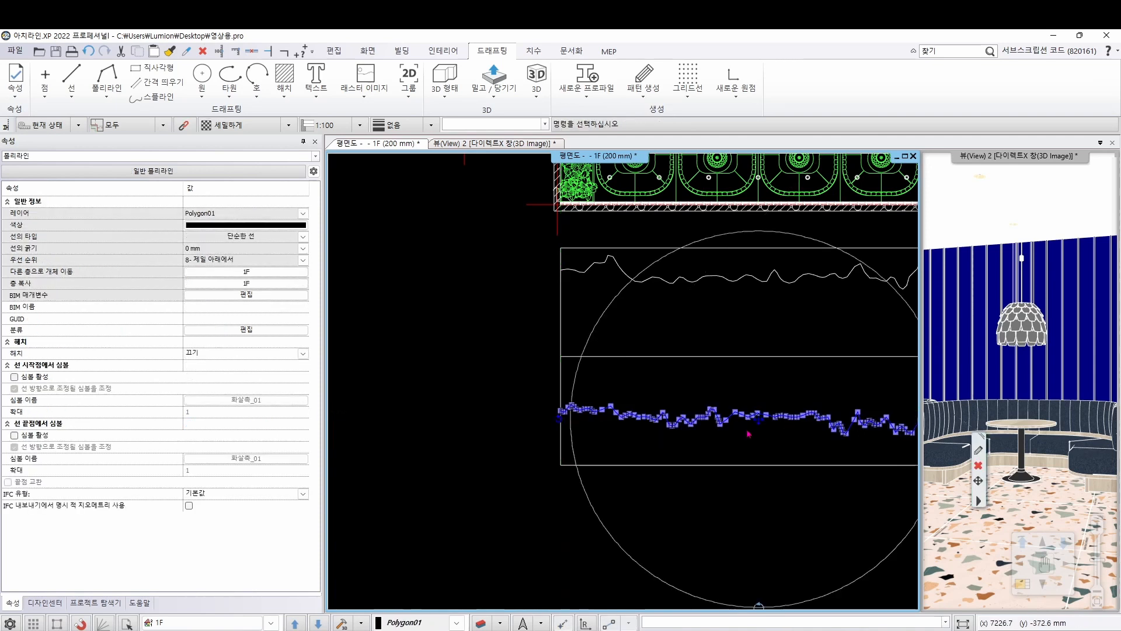
pyautogui.scroll(-3, 835, 351)
pyautogui.moveTo(842, 344); pyautogui.dragTo(756, 343, button='middle')
pyautogui.press('Escape')
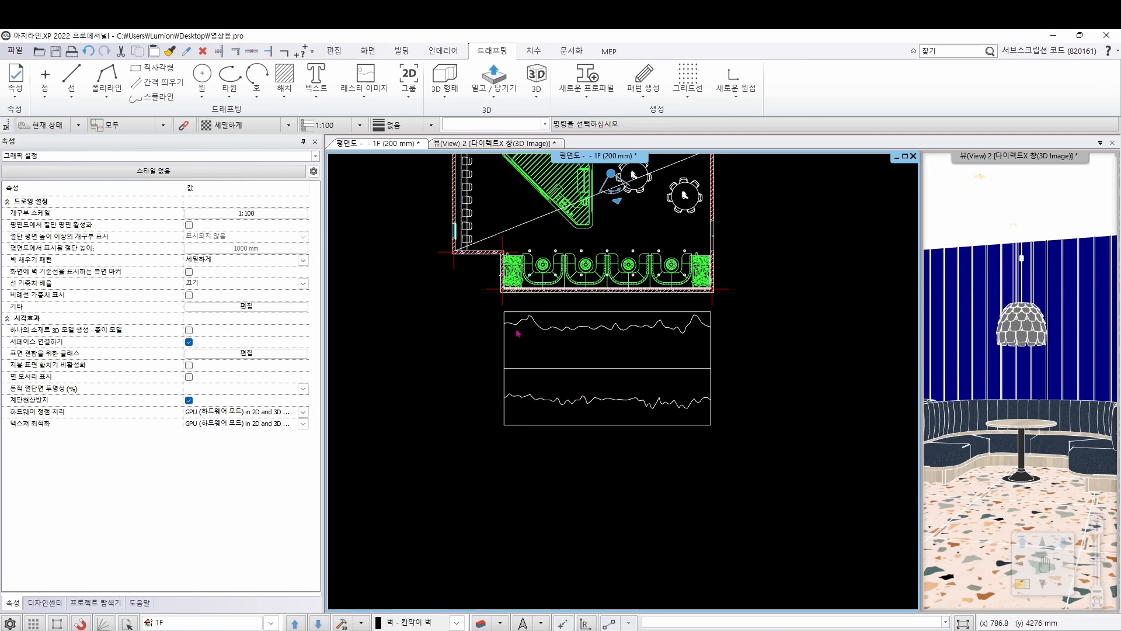
# Continue the profile from the middle wall's upper elevation outline, using the closed loop below its wavy line as the new shape
pyautogui.click(561, 322)
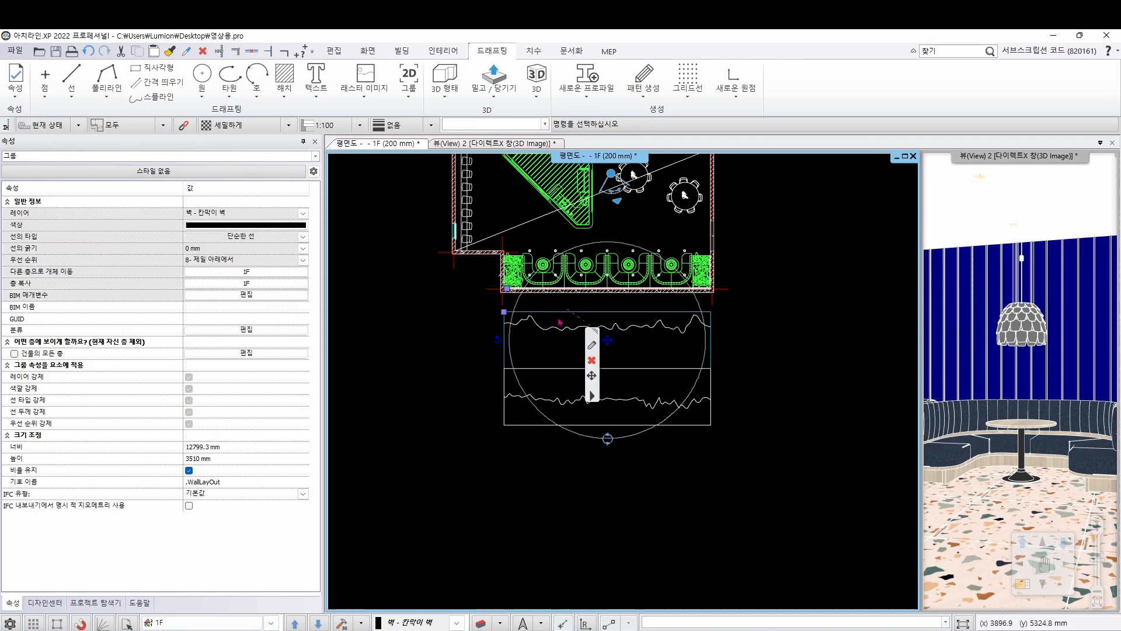
pyautogui.rightClick(560, 316)
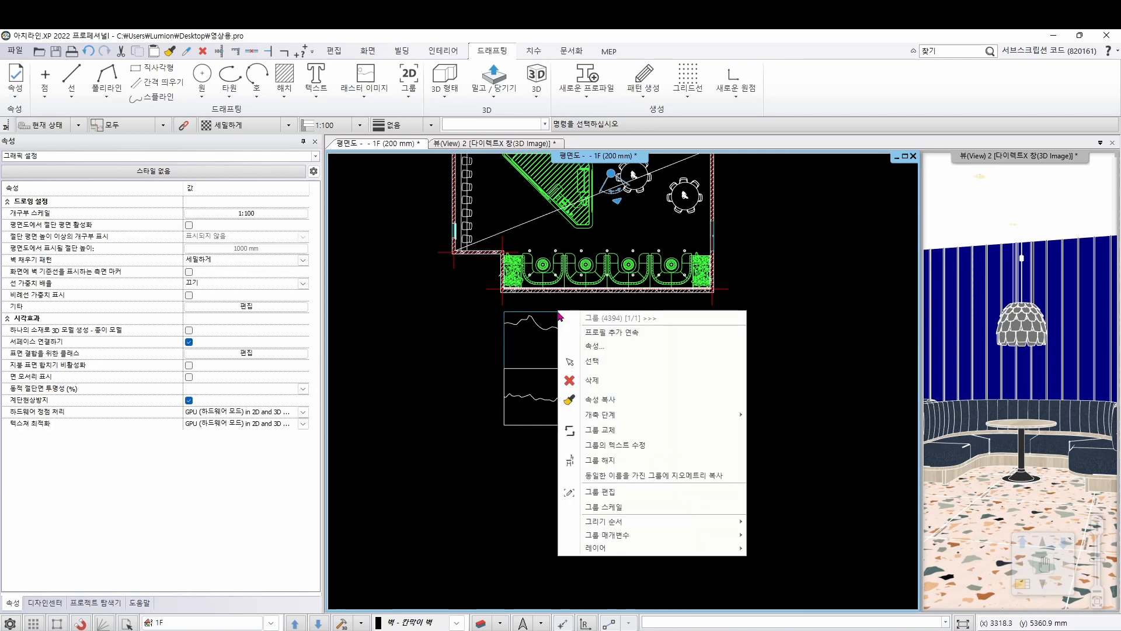
pyautogui.click(587, 333)
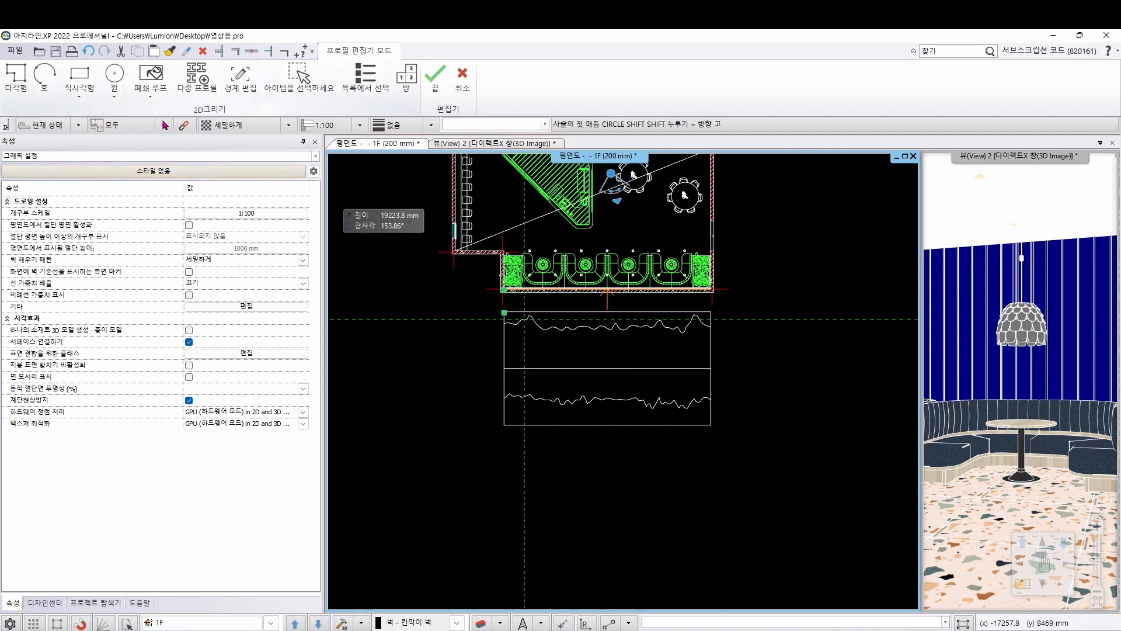
pyautogui.click(155, 73)
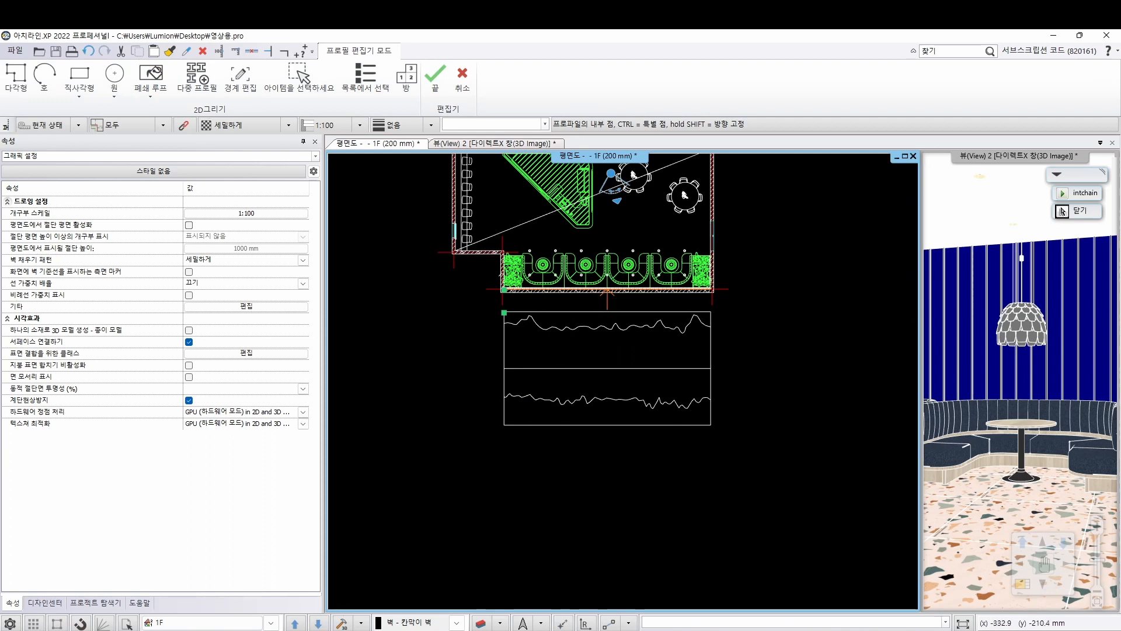
pyautogui.click(1062, 211)
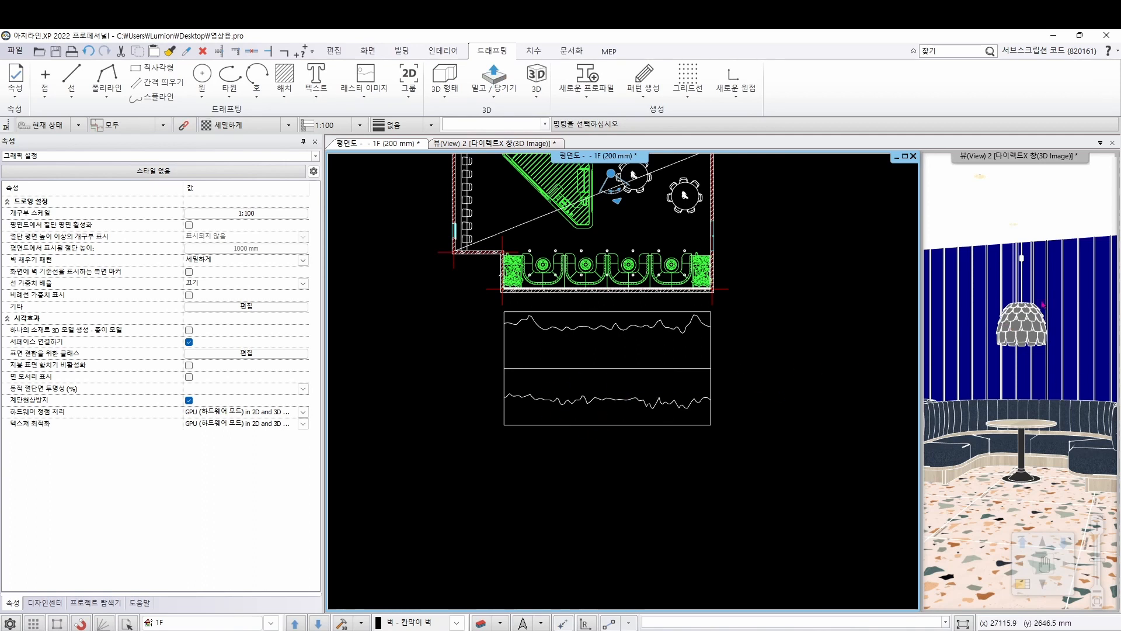
# Continue the profile from the innermost wall's lower elevation outline, using the closed loop below its wavy line as the new shape
pyautogui.click(711, 386)
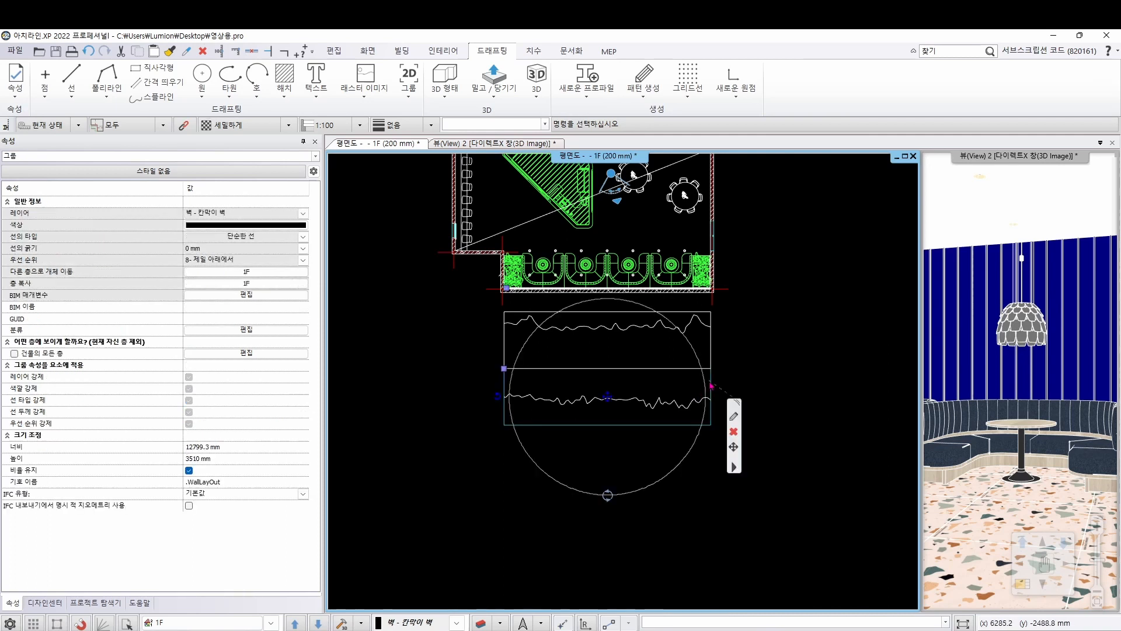
pyautogui.rightClick(709, 385)
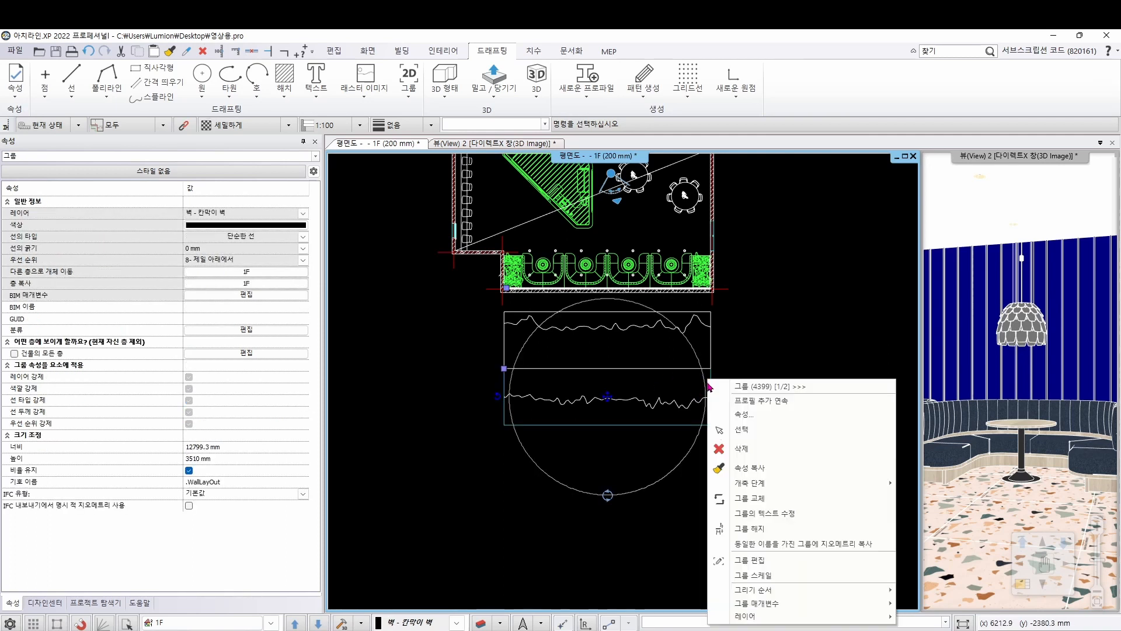
pyautogui.click(743, 401)
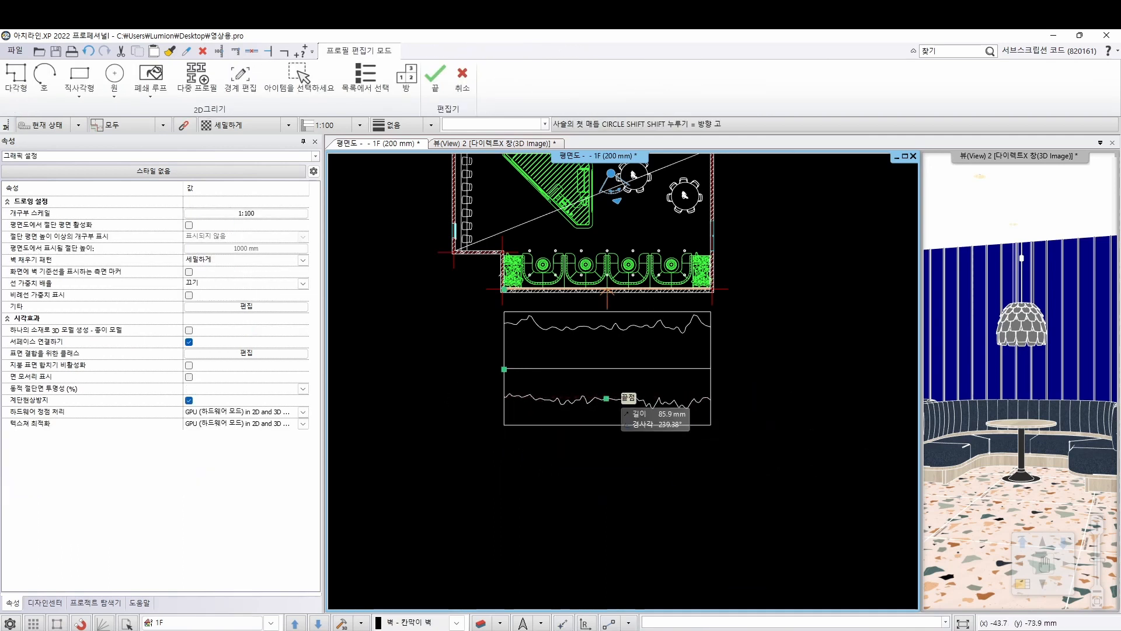
pyautogui.click(157, 82)
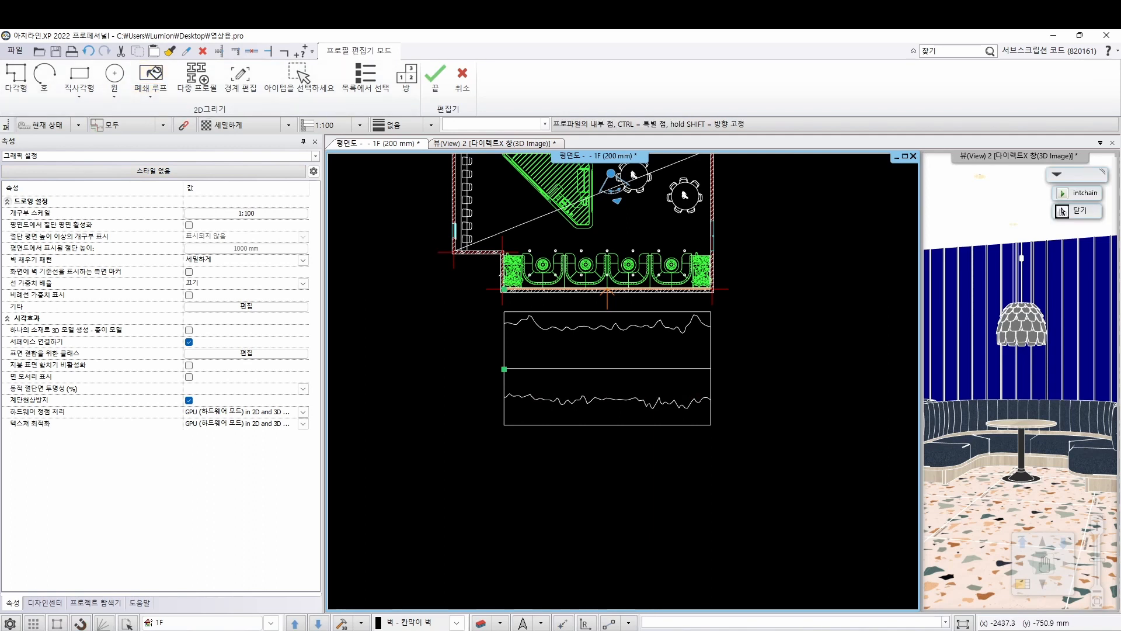
pyautogui.click(1062, 211)
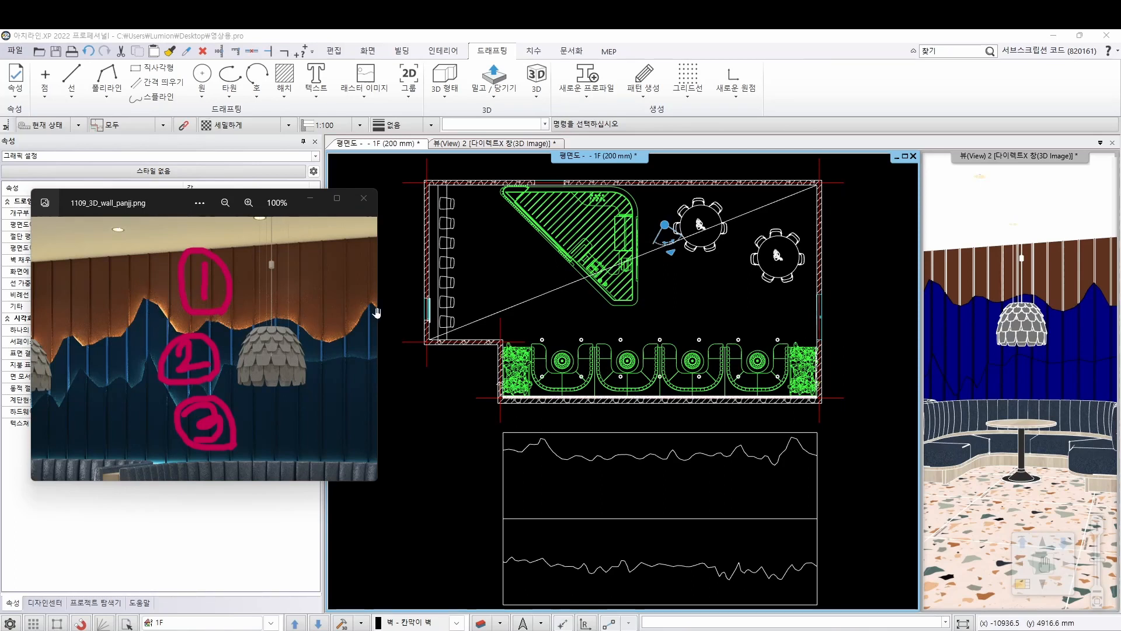
# Enlarge the 3D view to examine the reshaped panel walls, and return to the floor plan as the main view
pyautogui.click(1021, 212)
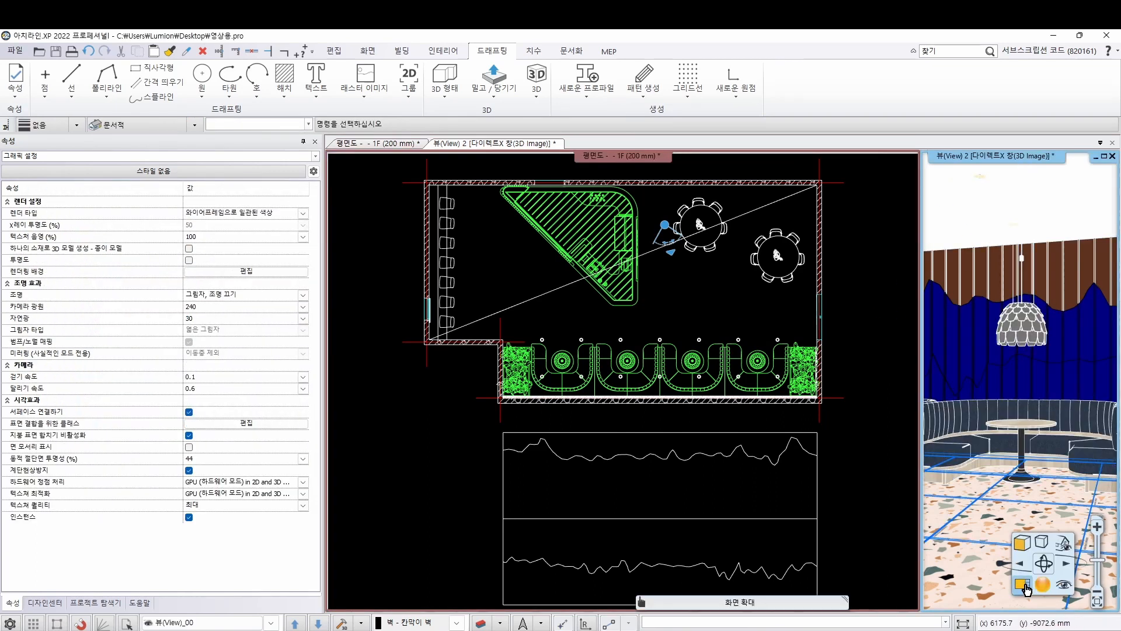
pyautogui.click(1037, 591)
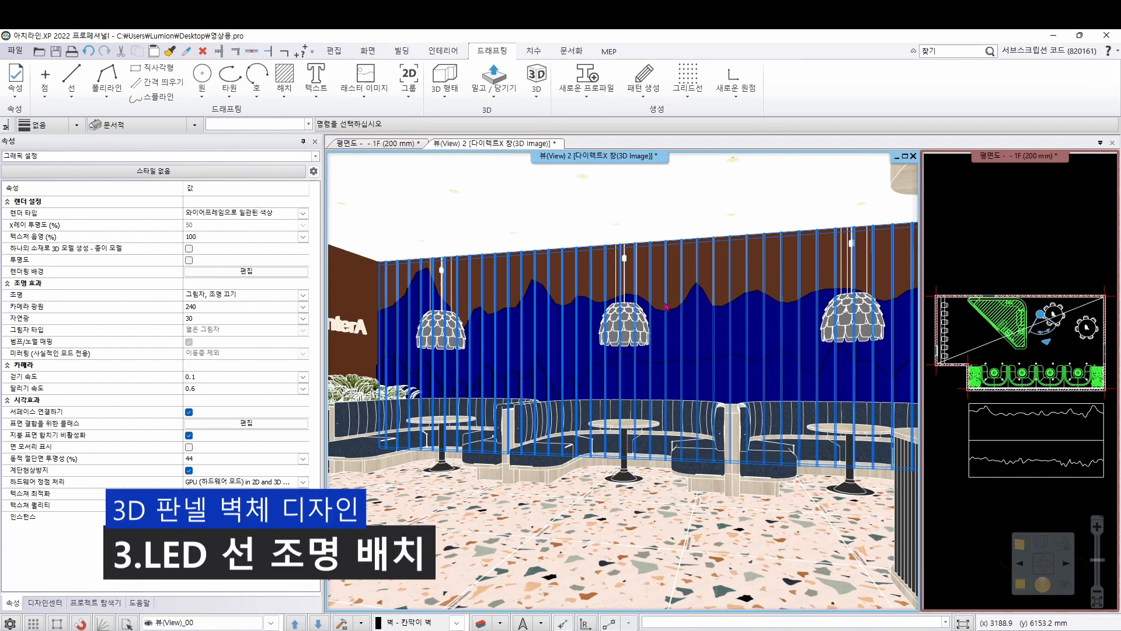
pyautogui.click(1019, 244)
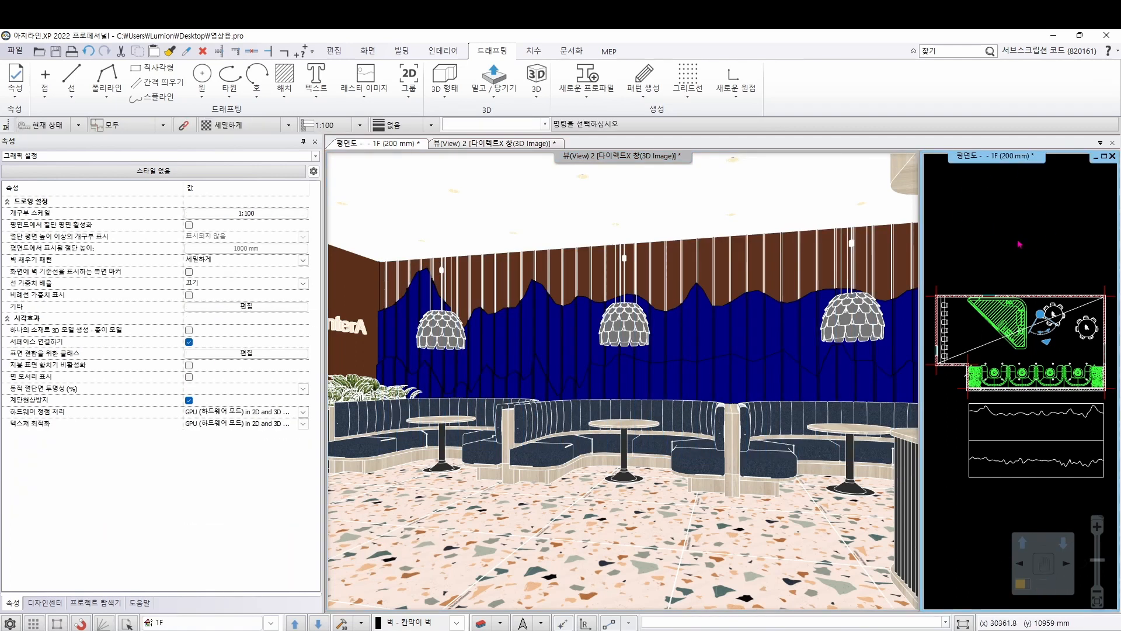
pyautogui.click(1021, 584)
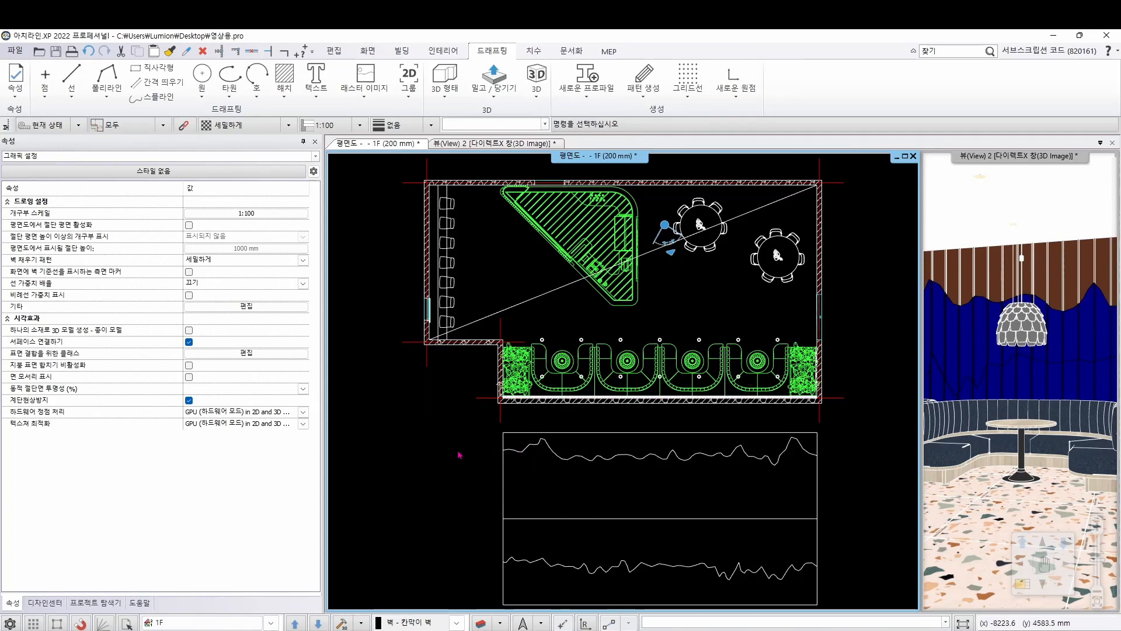
# Create an LED strip light with the wavy polyline in the upper elevation outline as its path
pyautogui.click(444, 51)
pyautogui.click(386, 99)
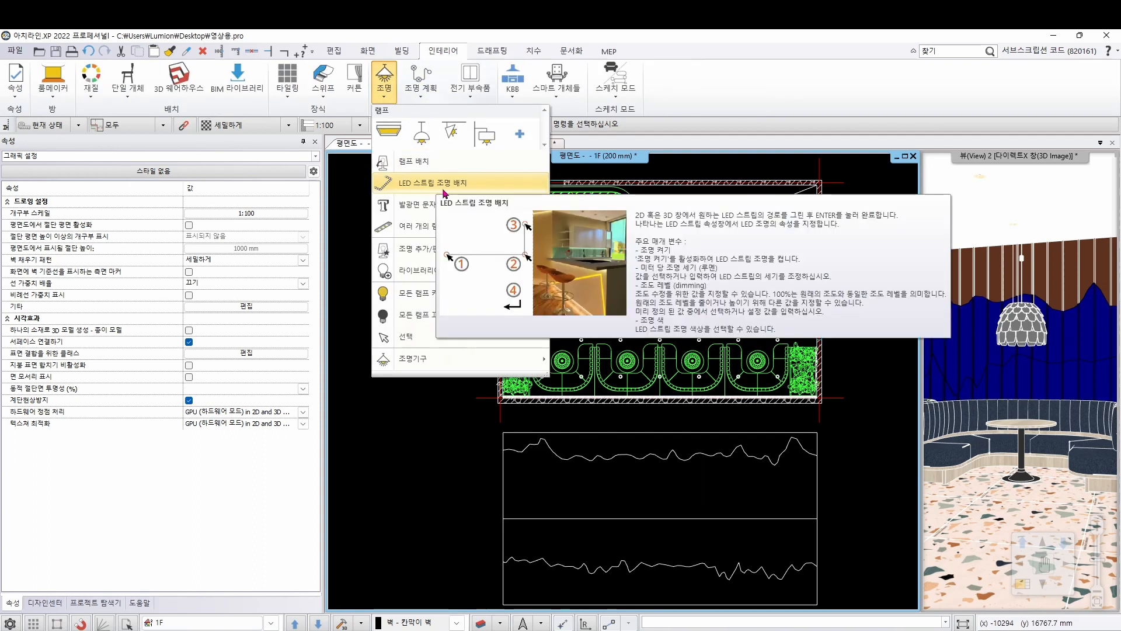
pyautogui.click(473, 192)
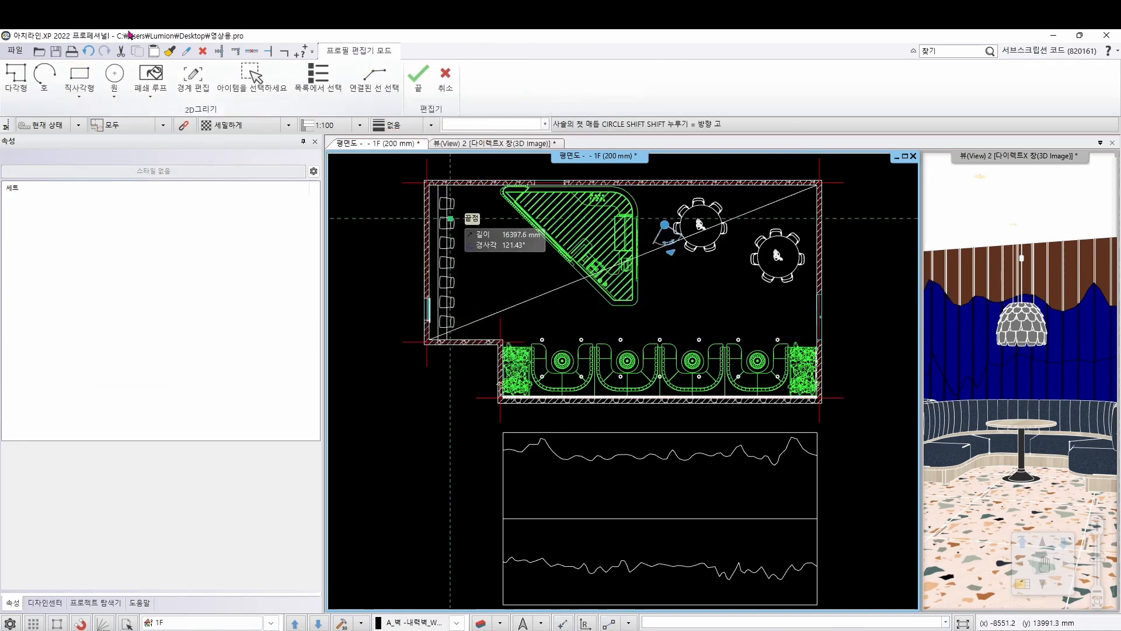
pyautogui.click(250, 89)
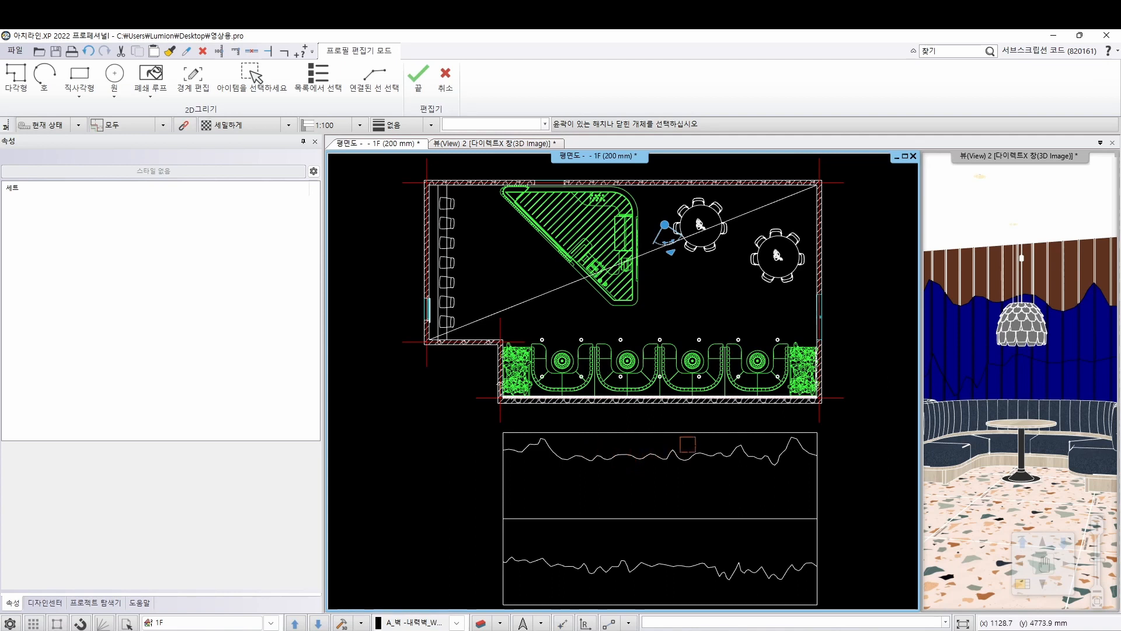
pyautogui.click(640, 455)
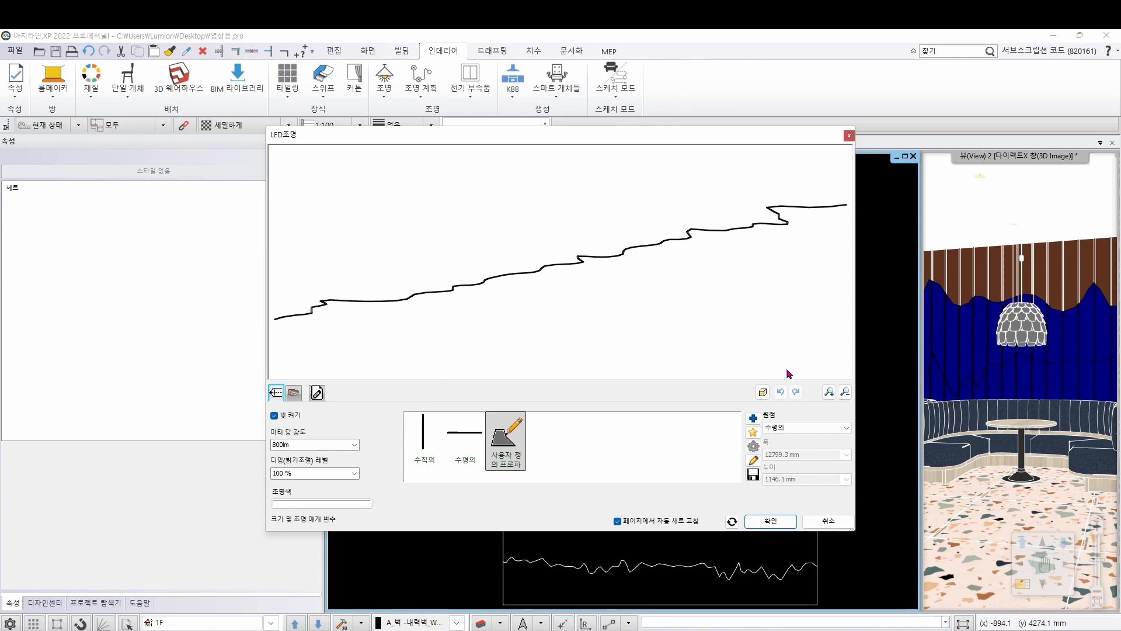
# Set the LED strip's origin to vertical (수직의) and its light colour to pale yellow, index 139 (RGB 255, 235, 168), checking the preview
pyautogui.click(780, 427)
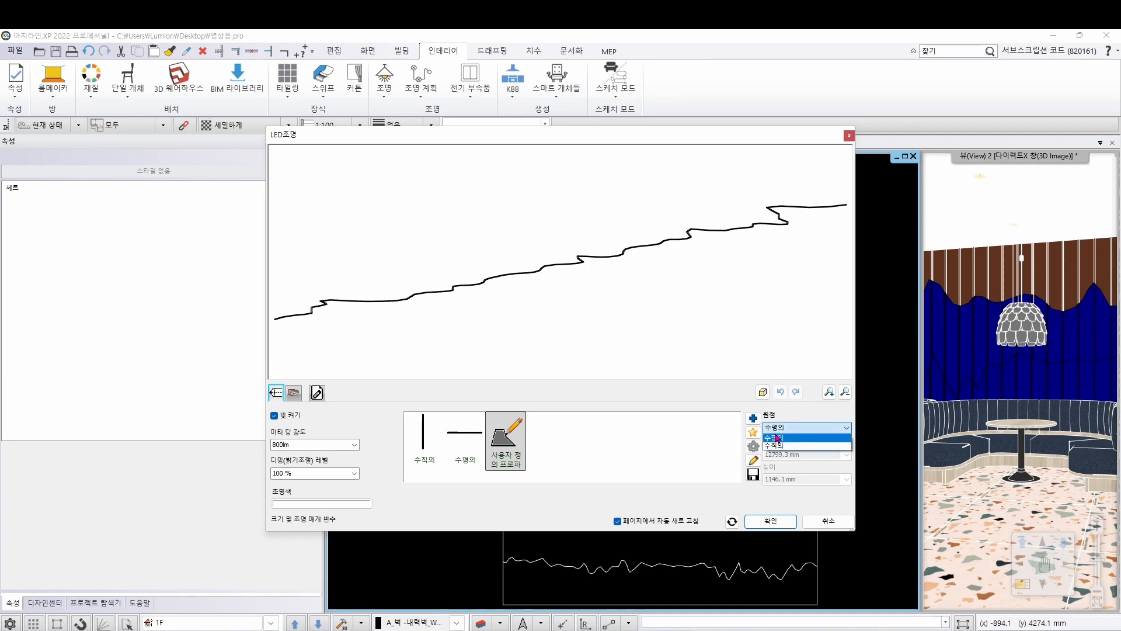
pyautogui.click(781, 447)
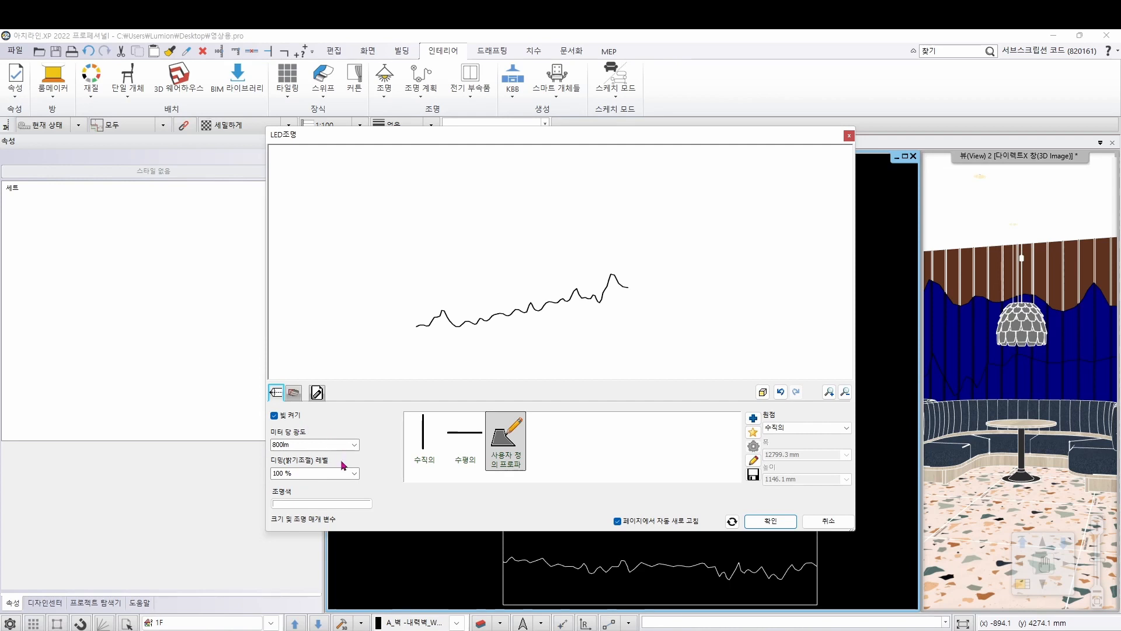
pyautogui.click(290, 505)
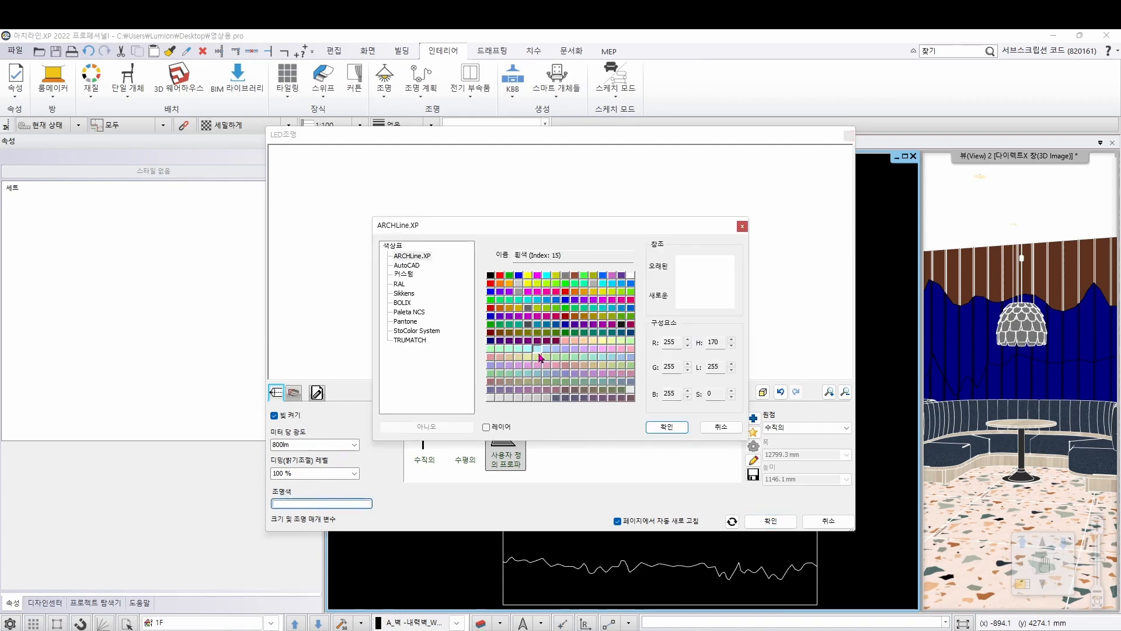
pyautogui.click(595, 344)
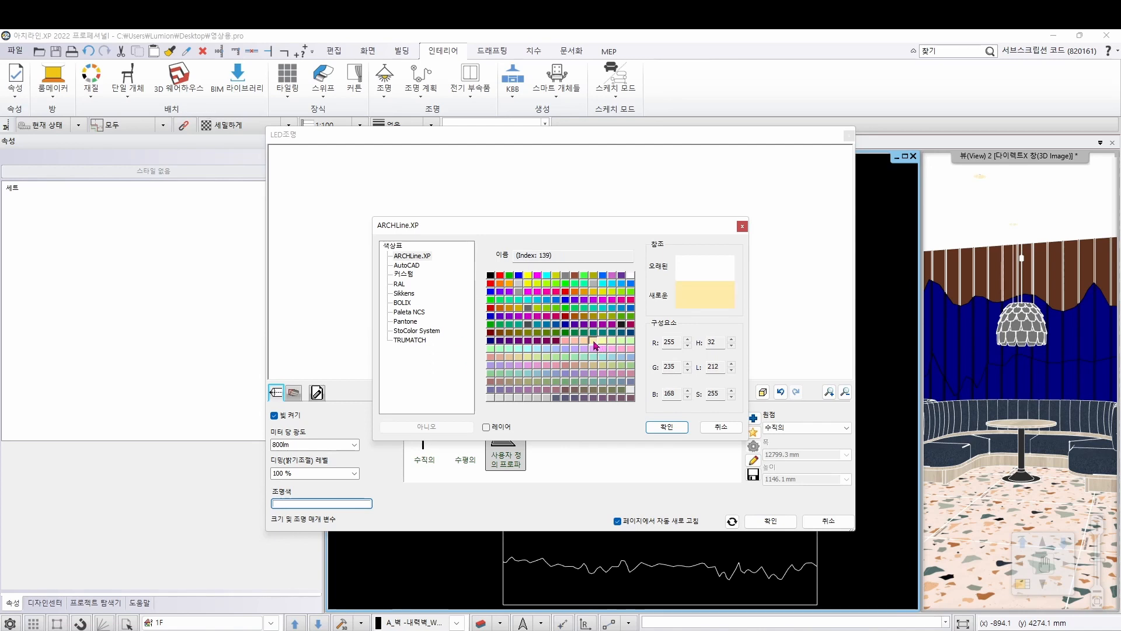
pyautogui.click(683, 430)
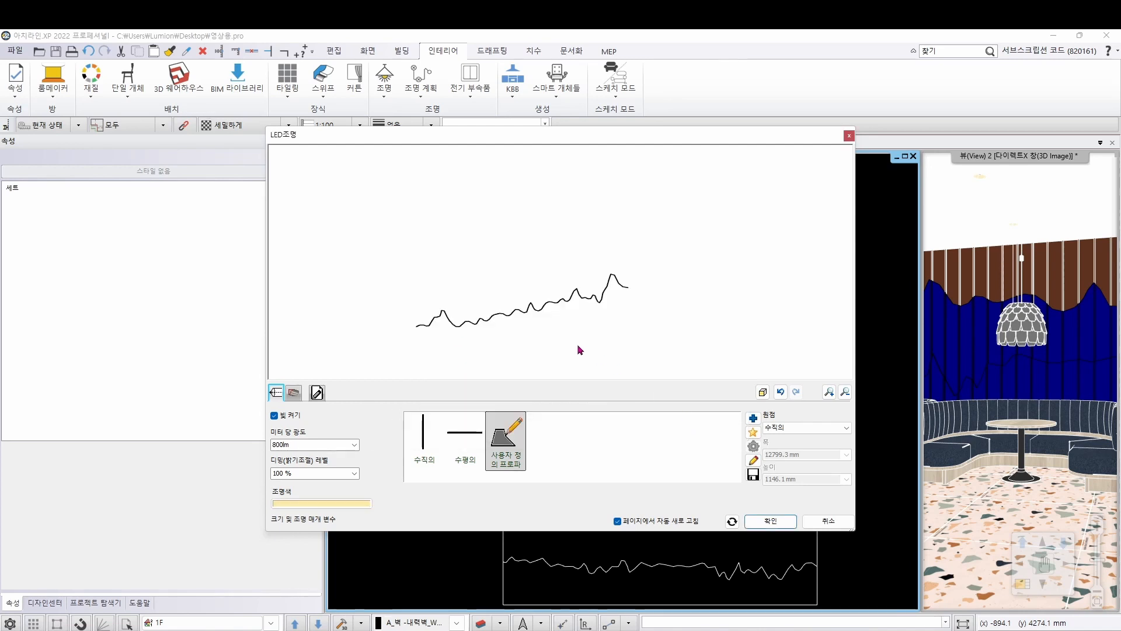
pyautogui.scroll(5, 450, 322)
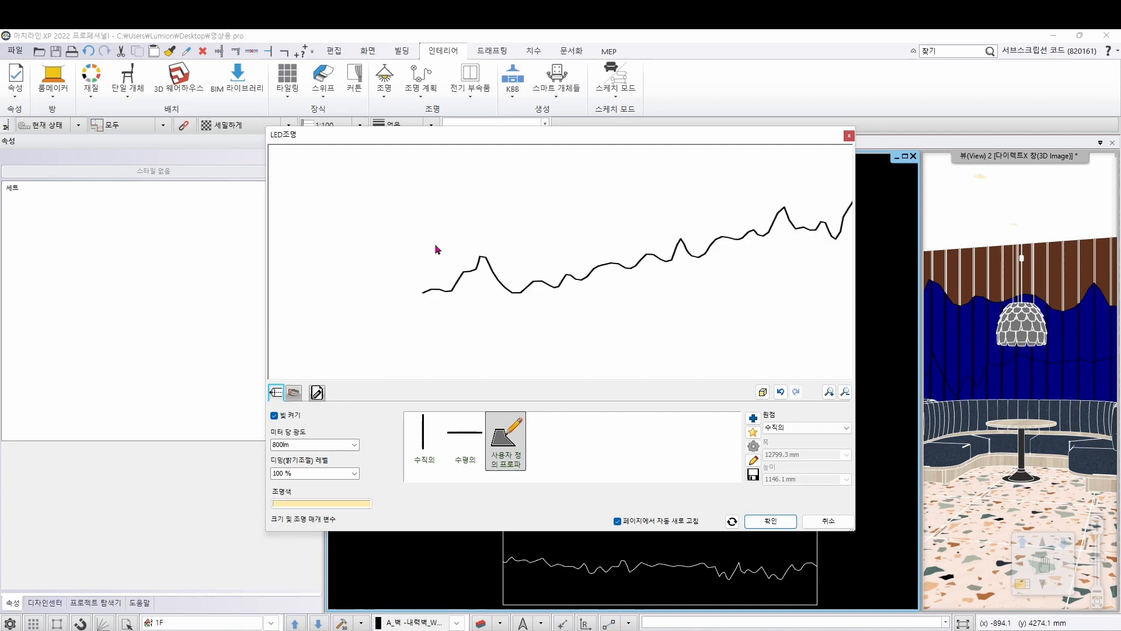
pyautogui.scroll(-3, 583, 292)
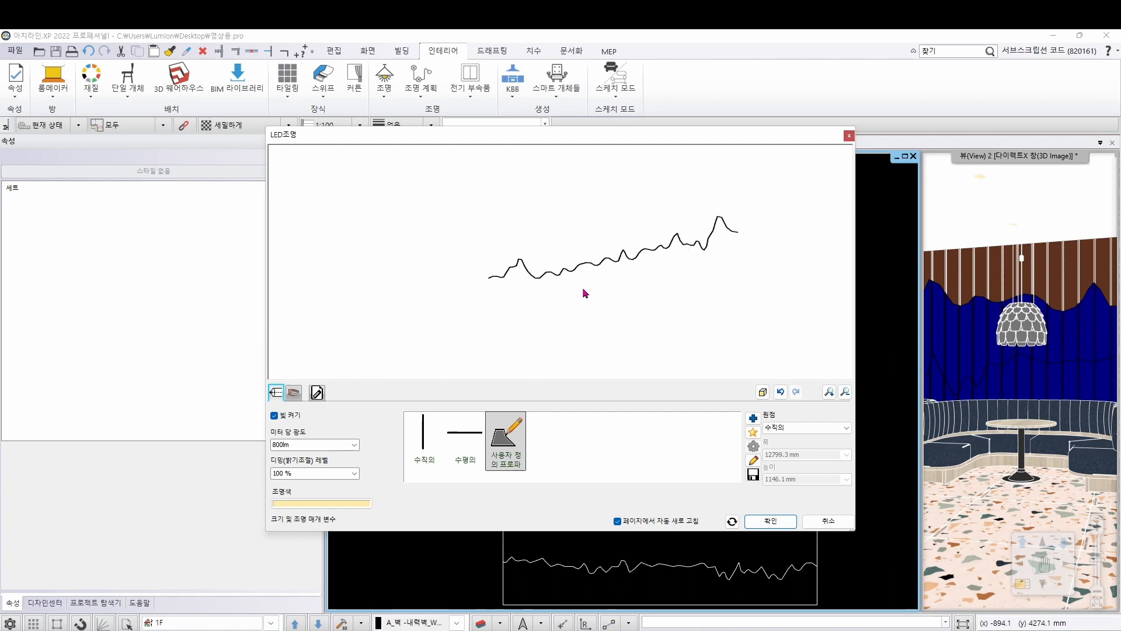
pyautogui.moveTo(583, 291); pyautogui.dragTo(546, 320, button='middle')
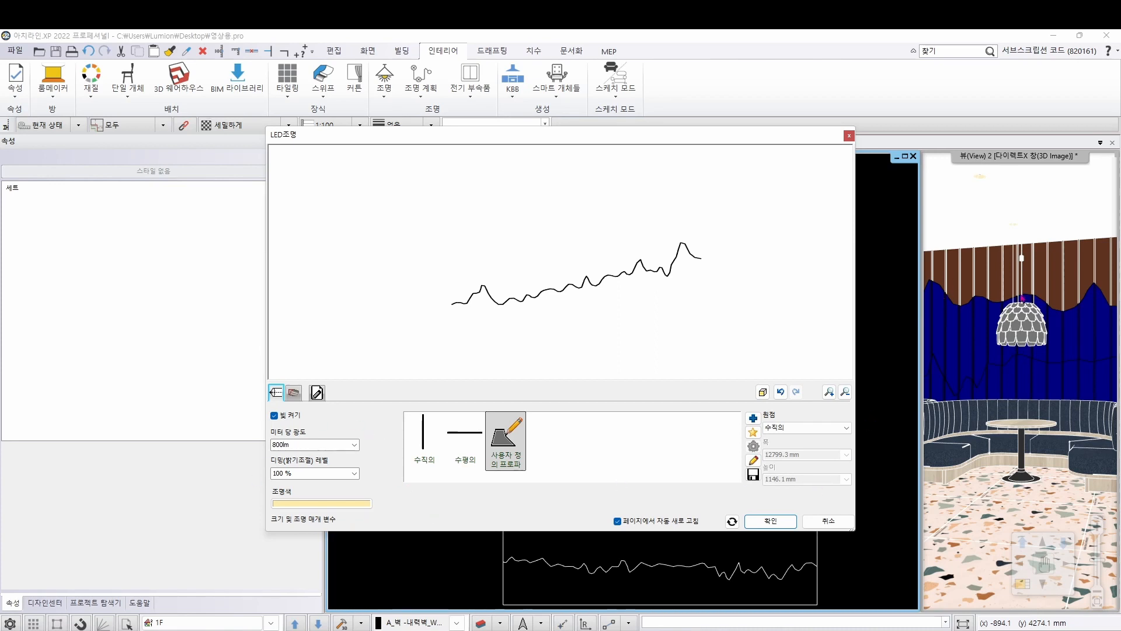
# Accept the LED strip settings and move the strip in plan from its corner end point to the corner of the lowest stacked wall
pyautogui.click(772, 521)
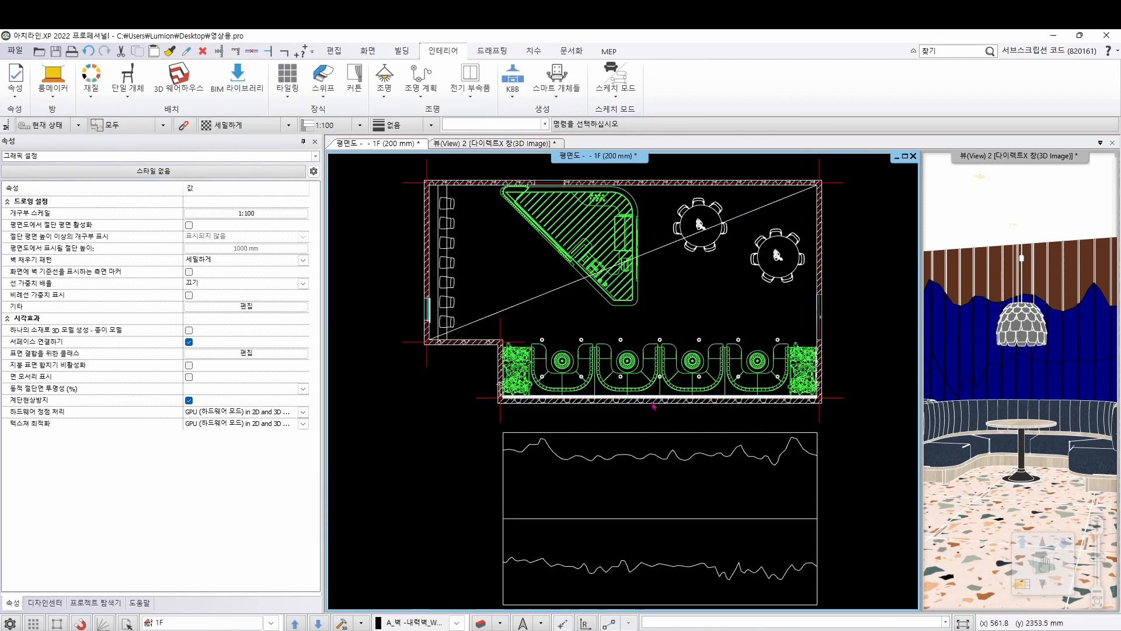
pyautogui.scroll(5, 544, 403)
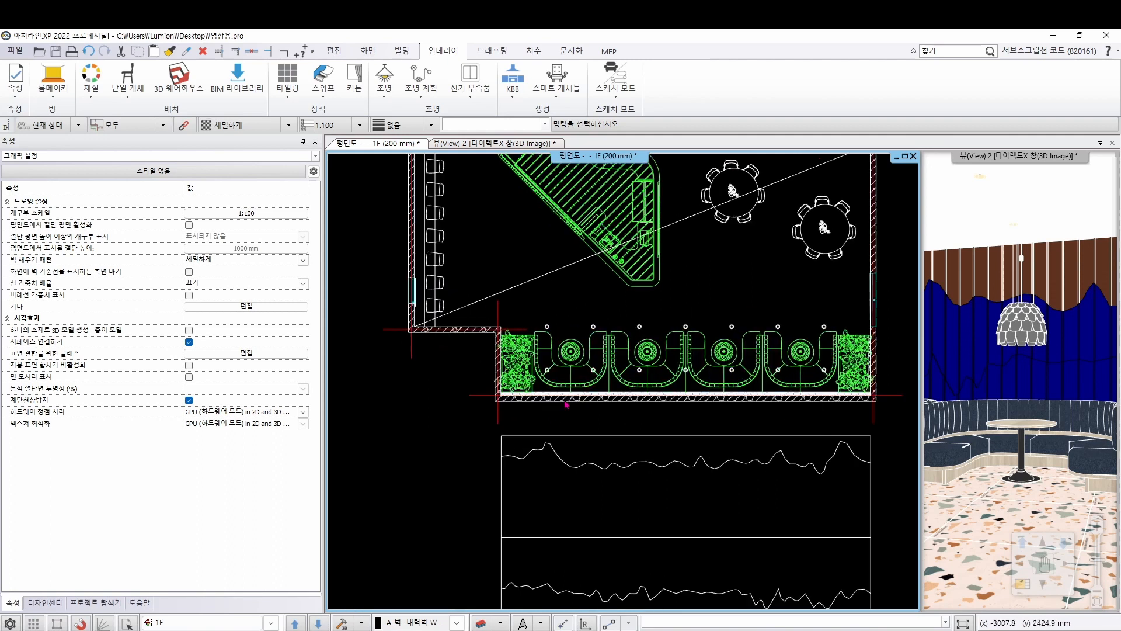
pyautogui.scroll(5, 551, 332)
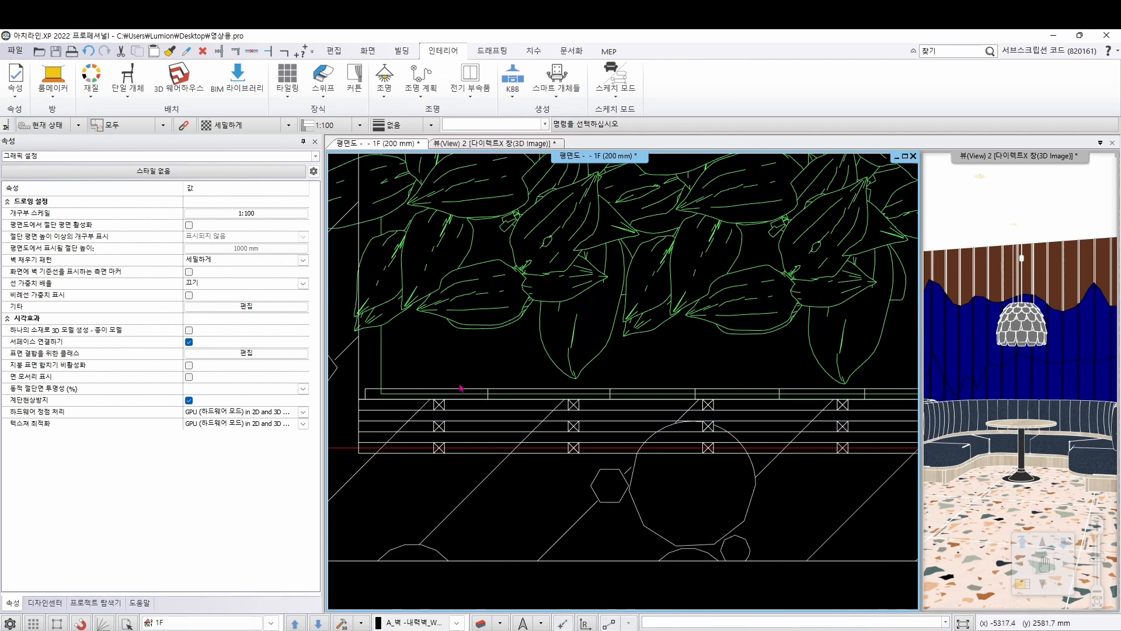
pyautogui.click(476, 395)
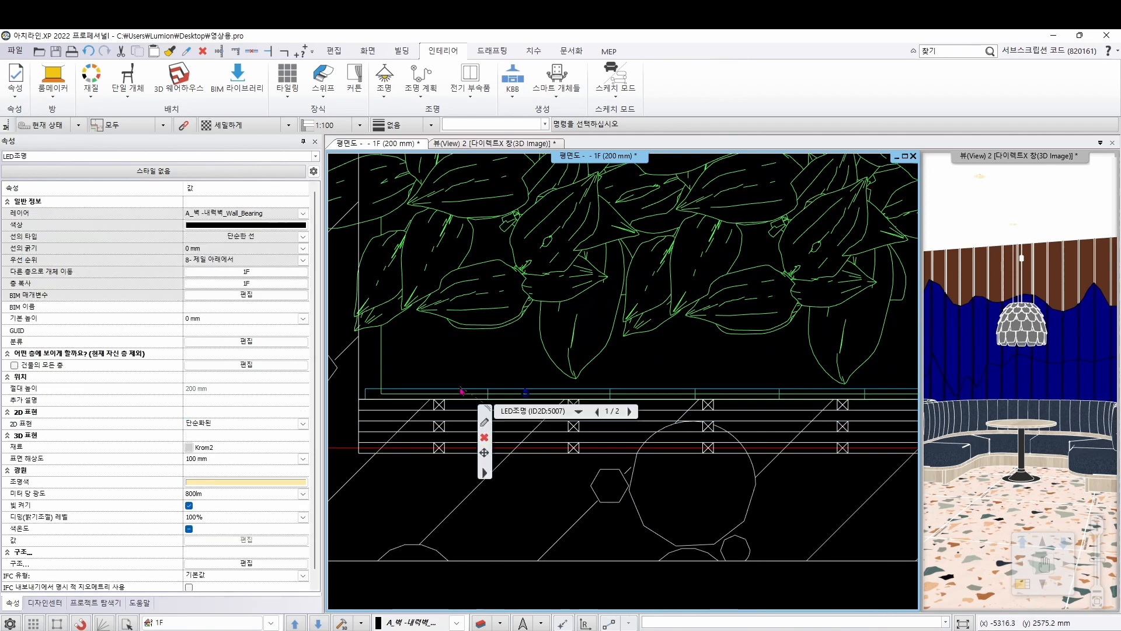
pyautogui.click(484, 453)
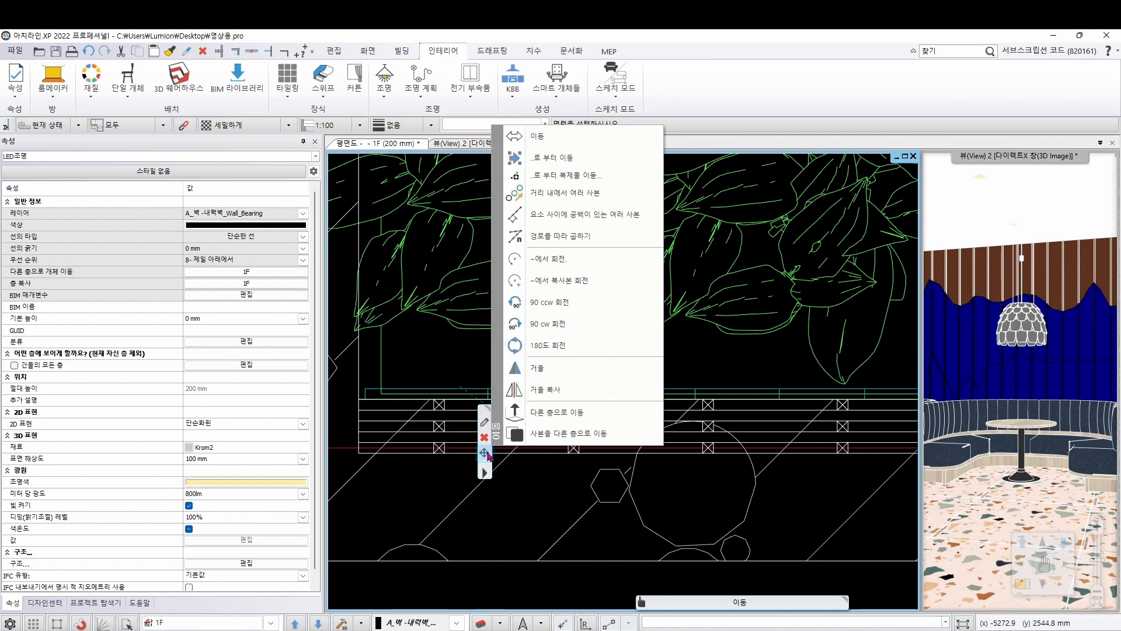
pyautogui.click(610, 159)
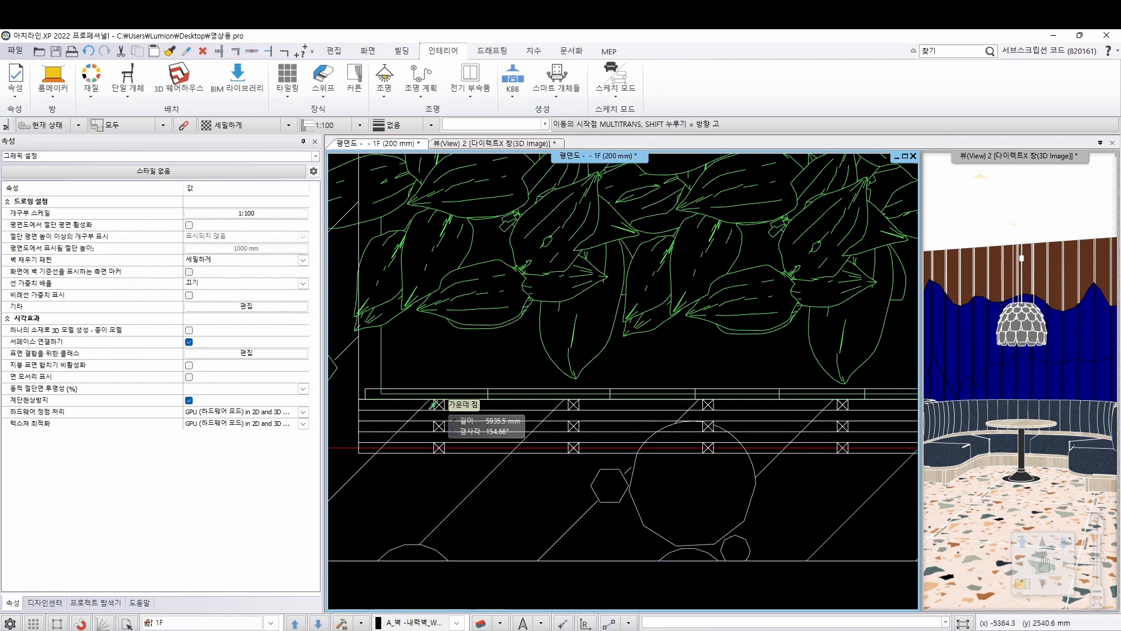
pyautogui.scroll(5, 377, 386)
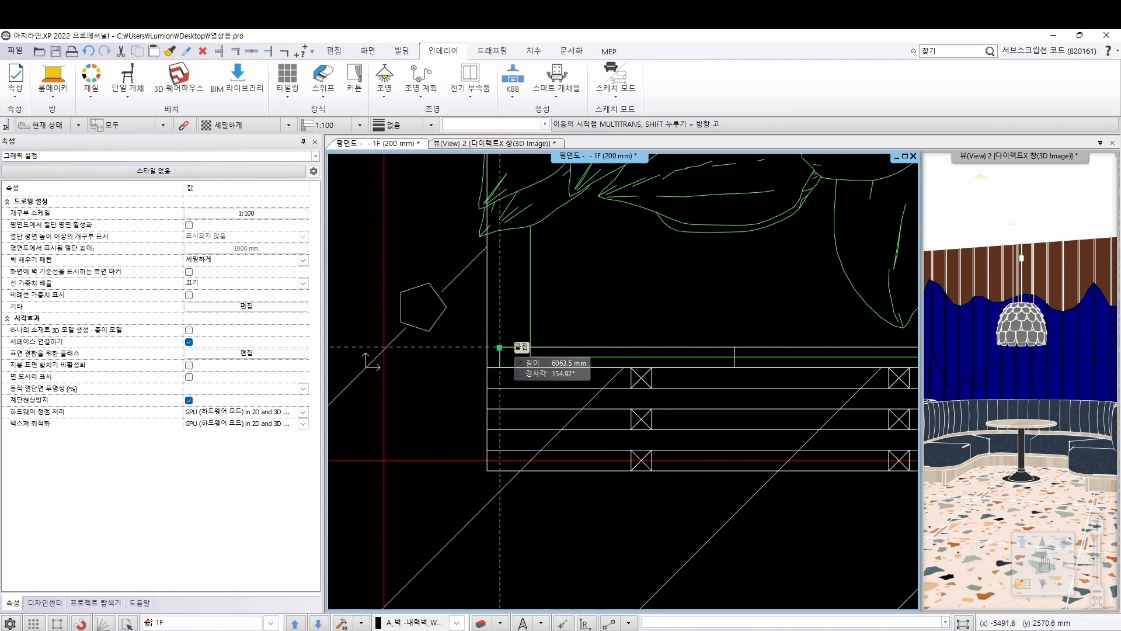
pyautogui.click(499, 347)
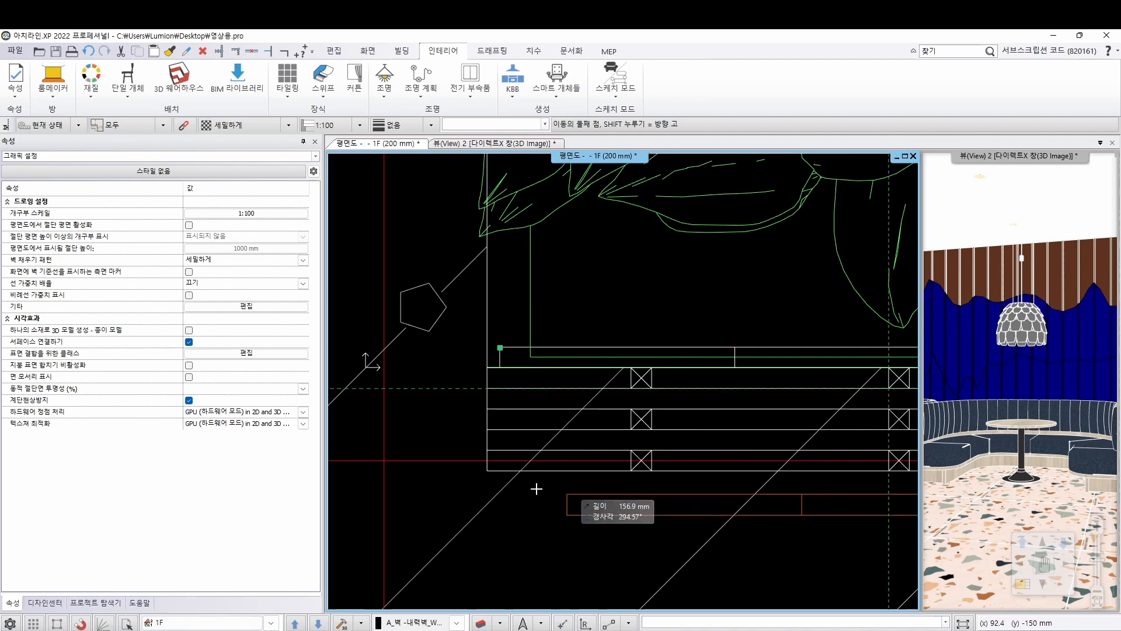
pyautogui.moveTo(500, 461); pyautogui.dragTo(437, 433, button='middle')
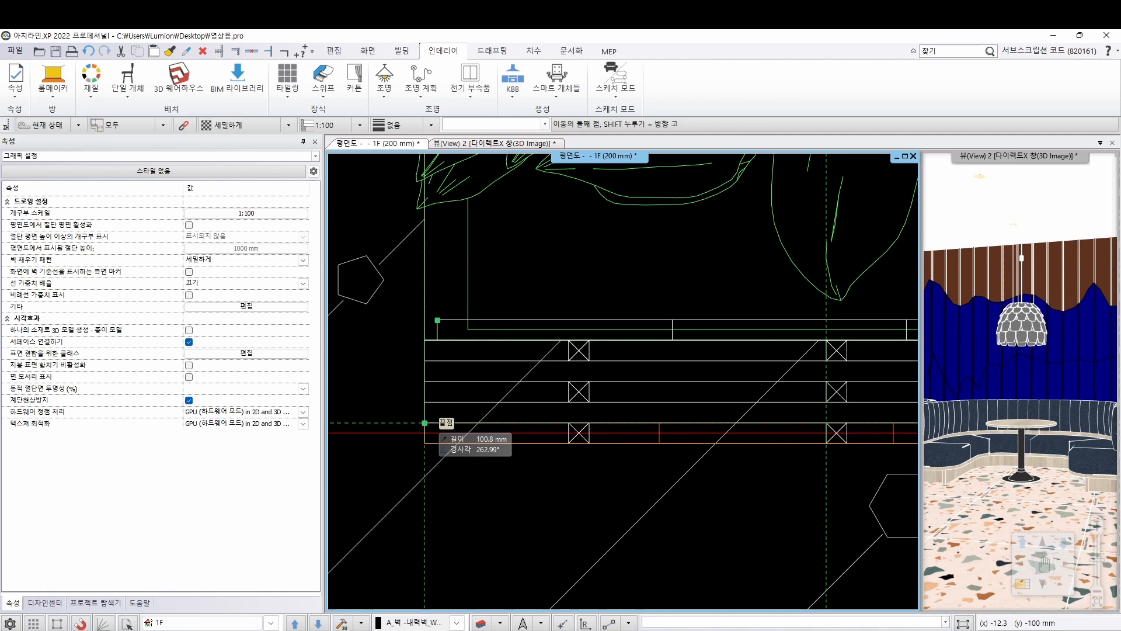
pyautogui.click(424, 423)
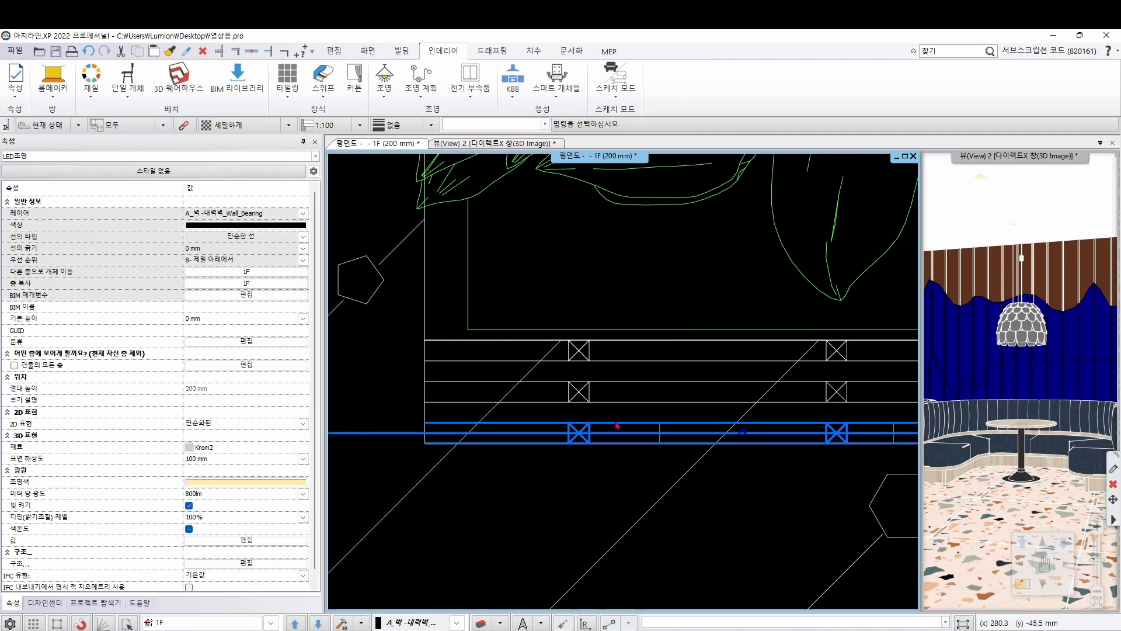
pyautogui.click(697, 265)
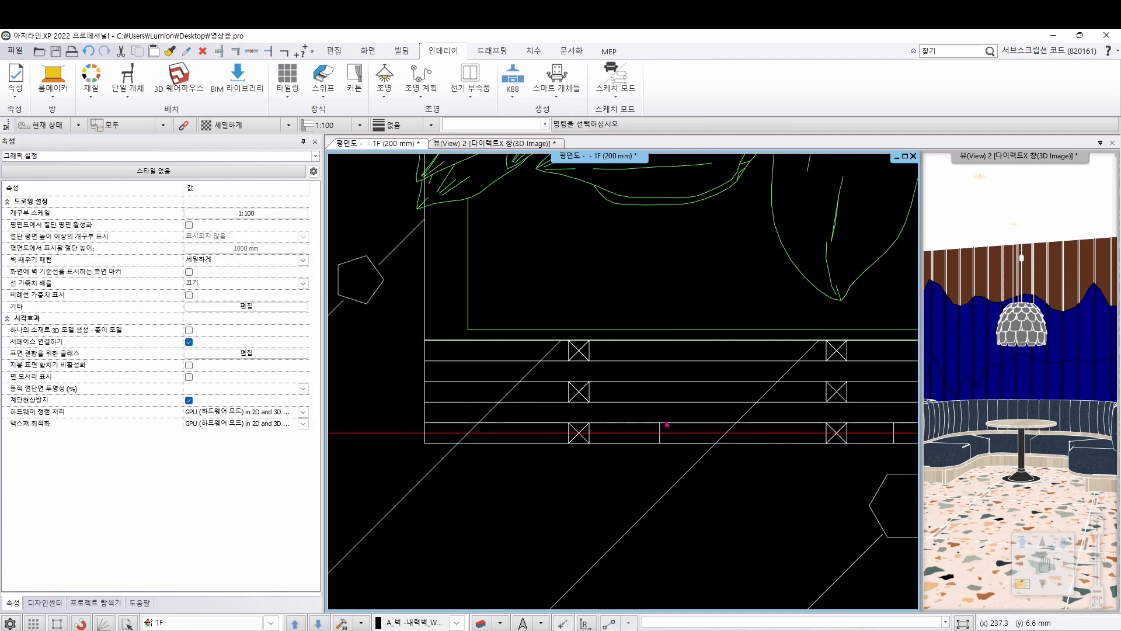
# Set the moved LED strip's base height (기본 높이) to 3000 mm
pyautogui.click(664, 434)
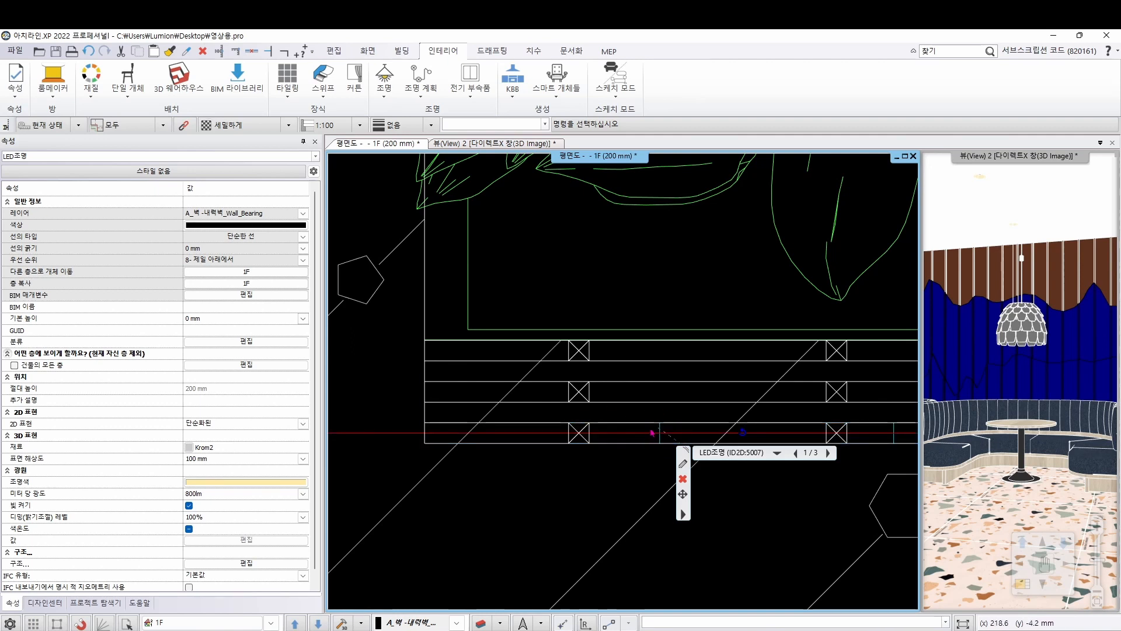
pyautogui.click(186, 319)
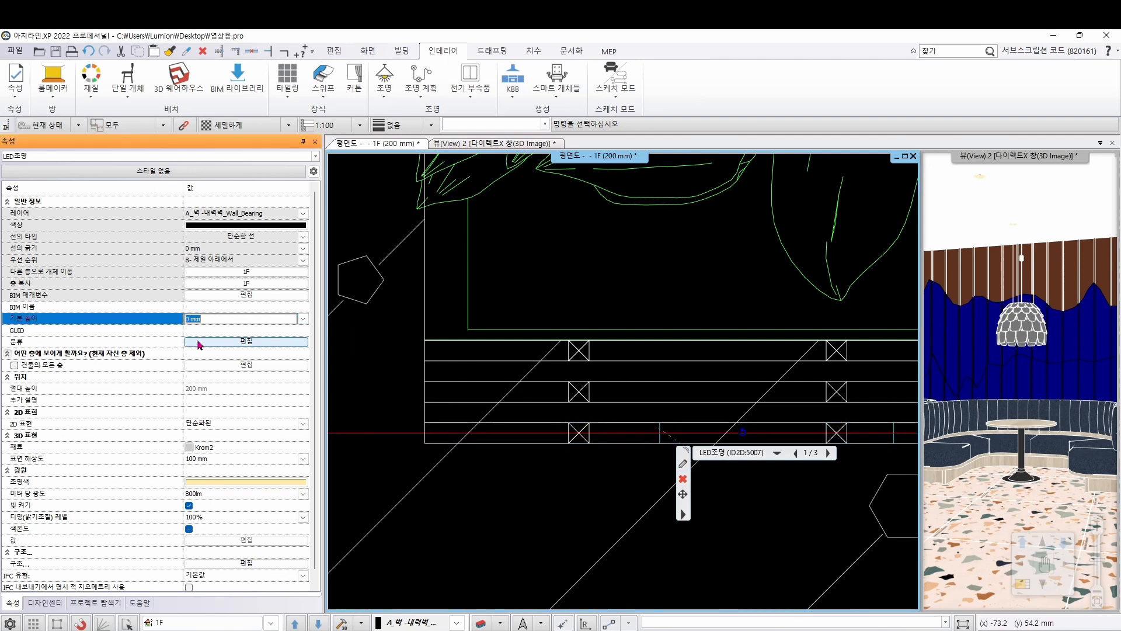
pyautogui.write('300')
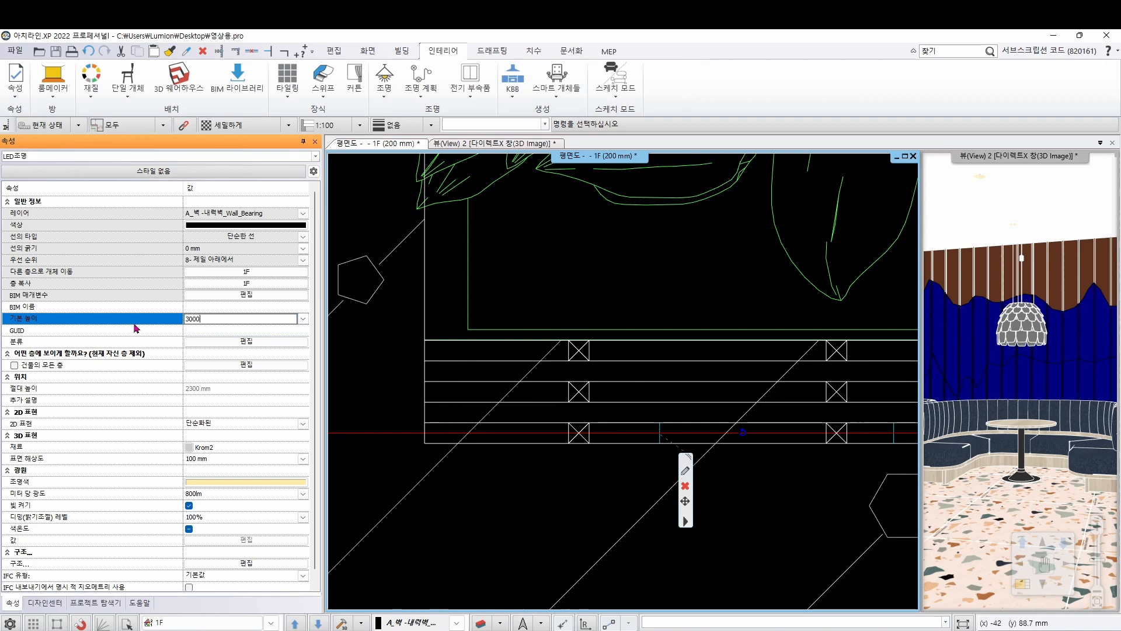
pyautogui.write('0')
pyautogui.press('Return')
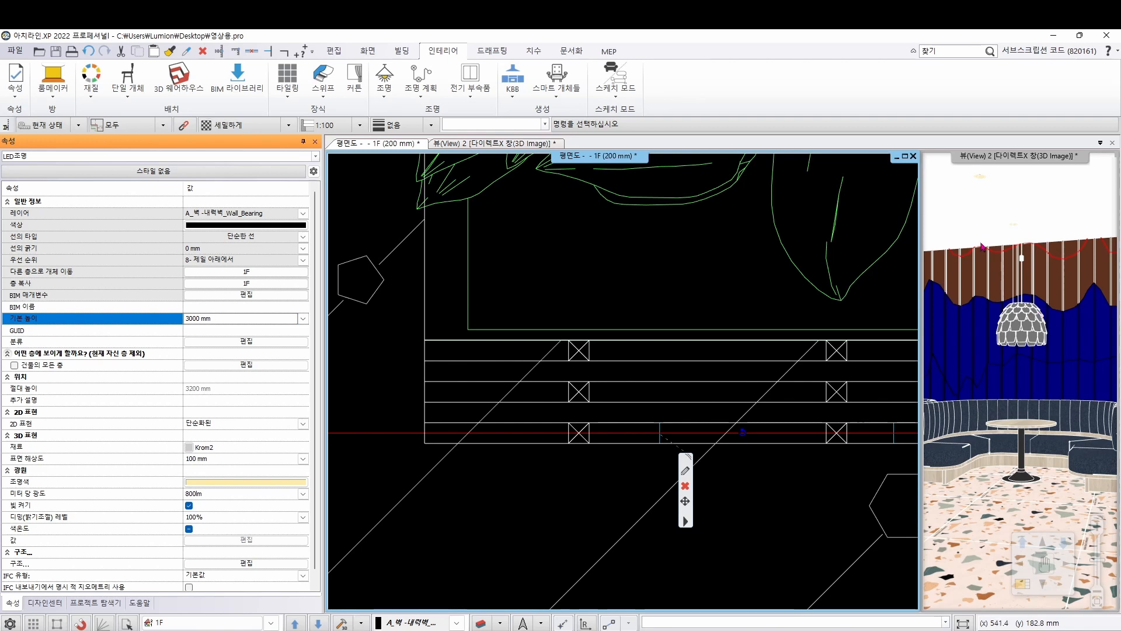
# In the enlarged 3D view, lower the LED strip vertically onto the blue wall's wavy edge, matching their peaks at a base height of about 2154 mm
pyautogui.click(1027, 273)
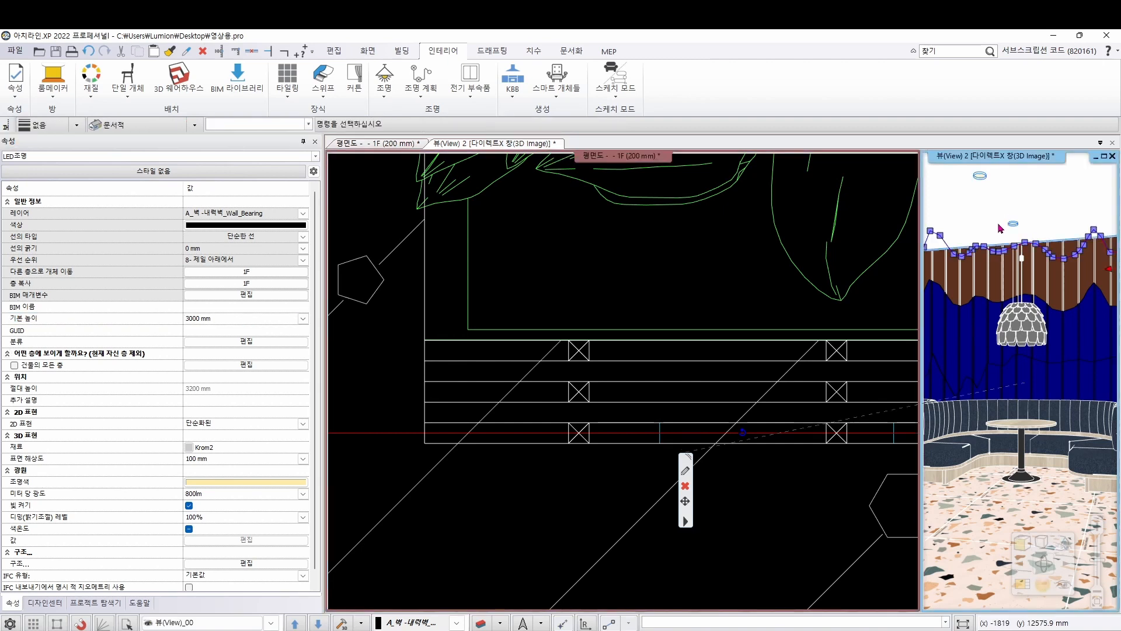
pyautogui.click(1023, 584)
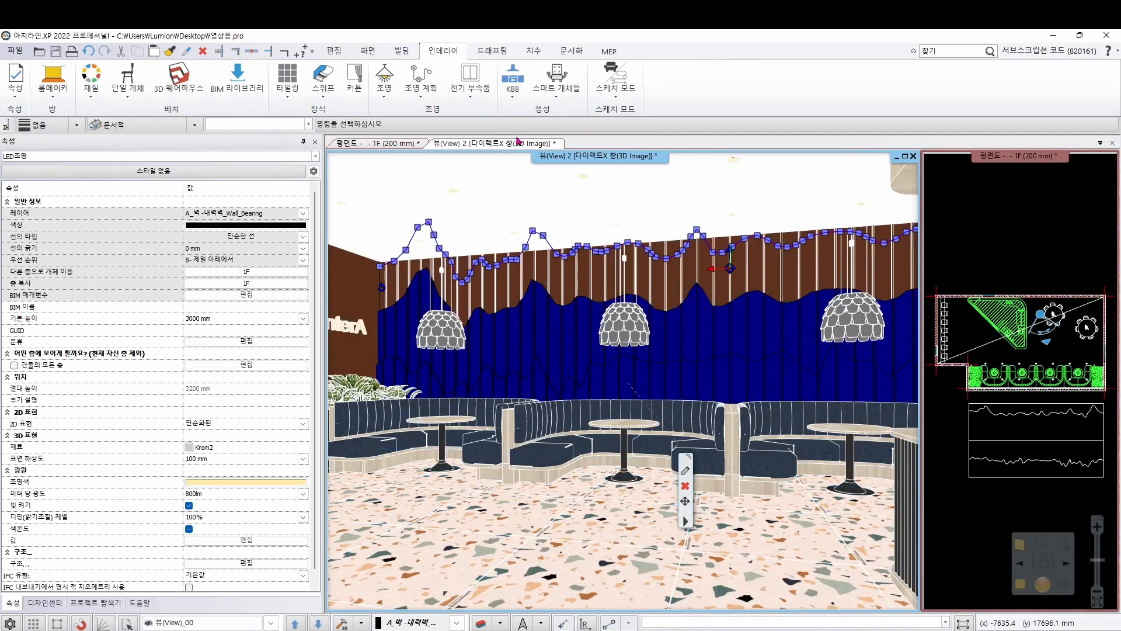
pyautogui.click(533, 234)
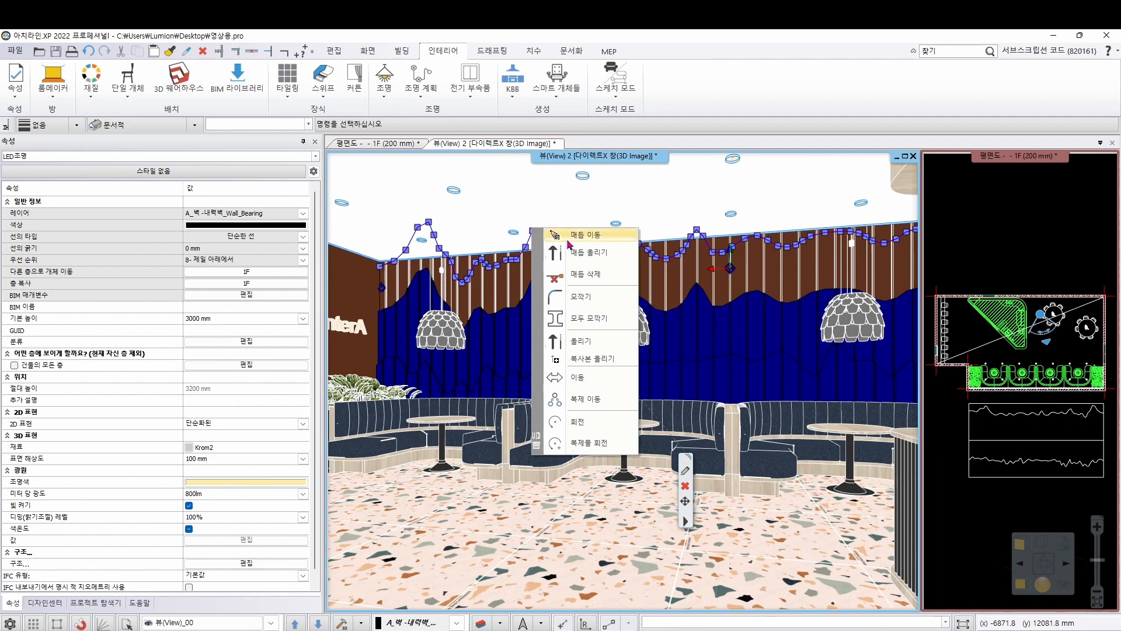
pyautogui.click(581, 341)
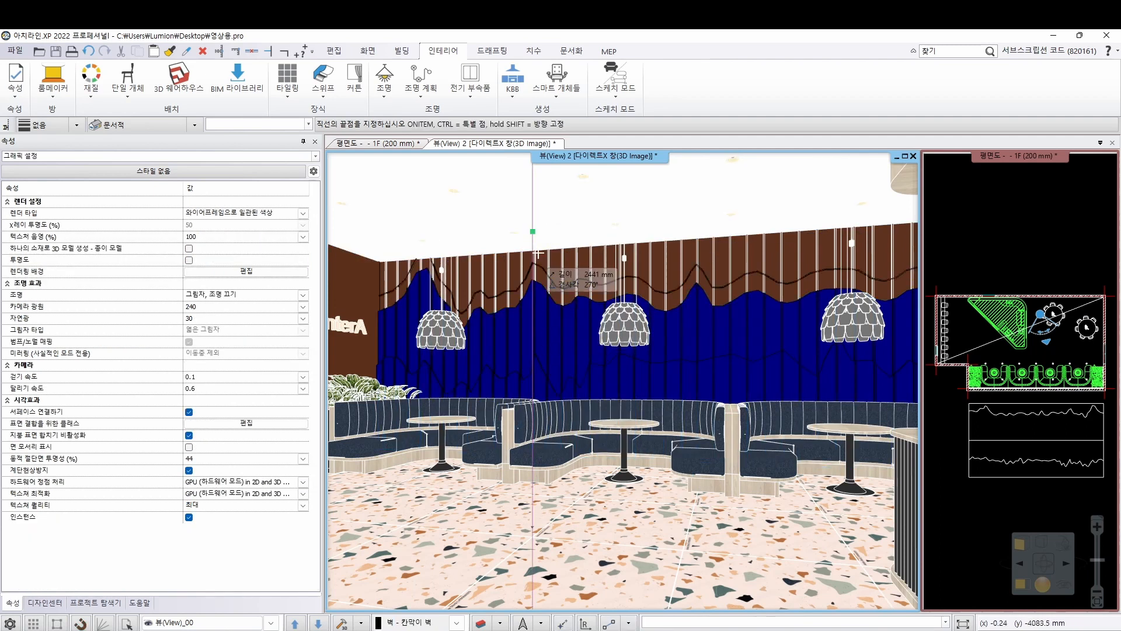
pyautogui.scroll(3, 536, 269)
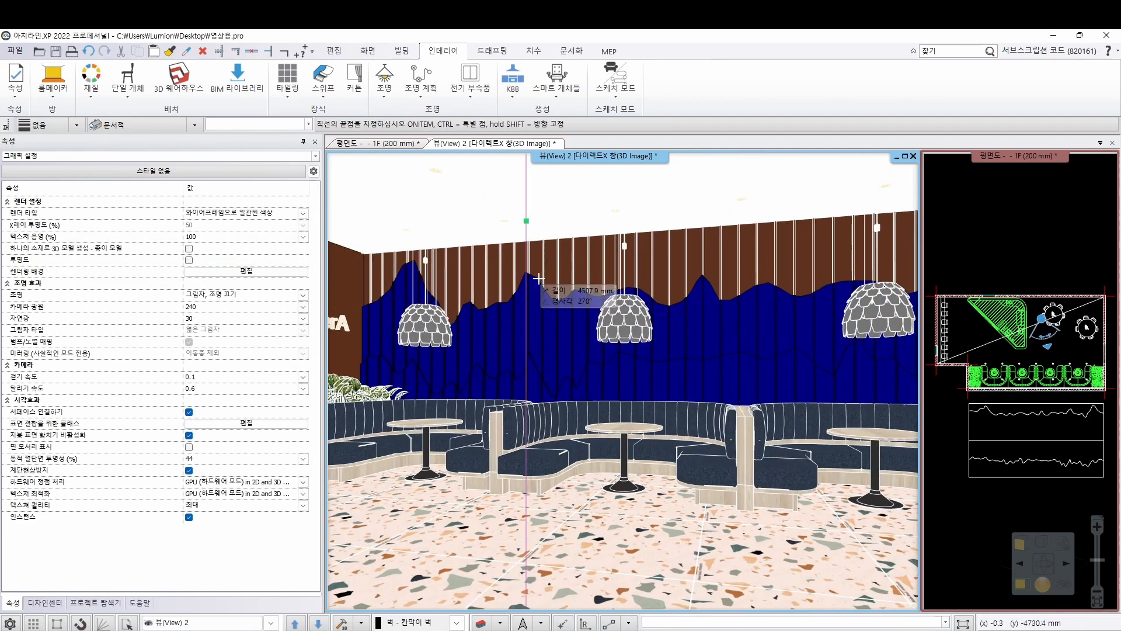
pyautogui.scroll(4, 536, 257)
pyautogui.moveTo(480, 199); pyautogui.dragTo(465, 340, button='middle')
pyautogui.scroll(4, 455, 337)
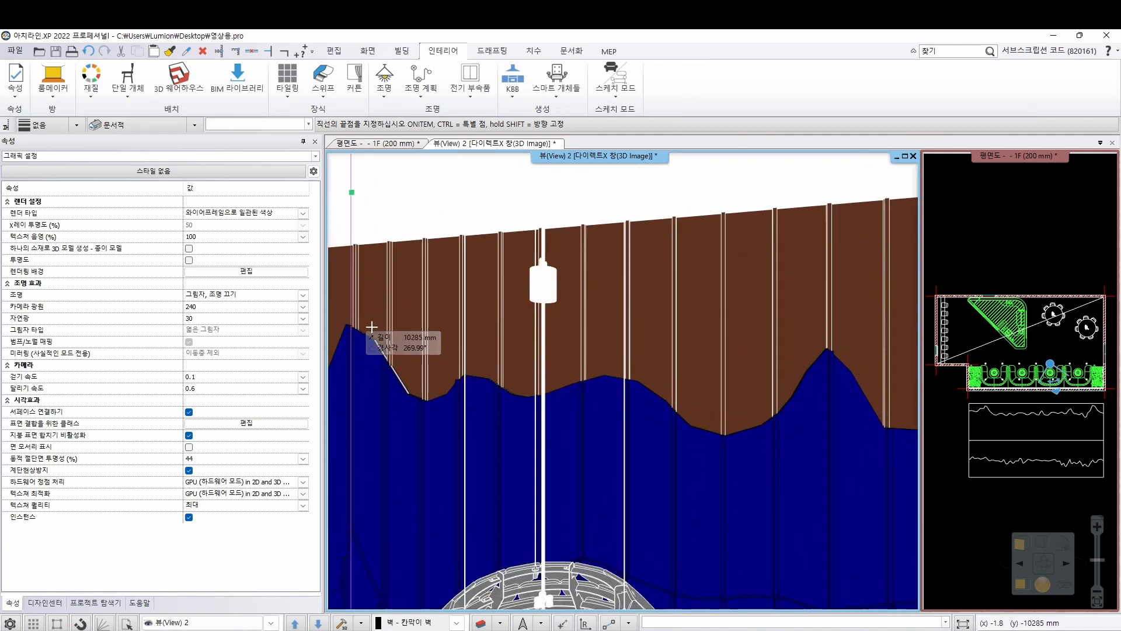
pyautogui.click(372, 327)
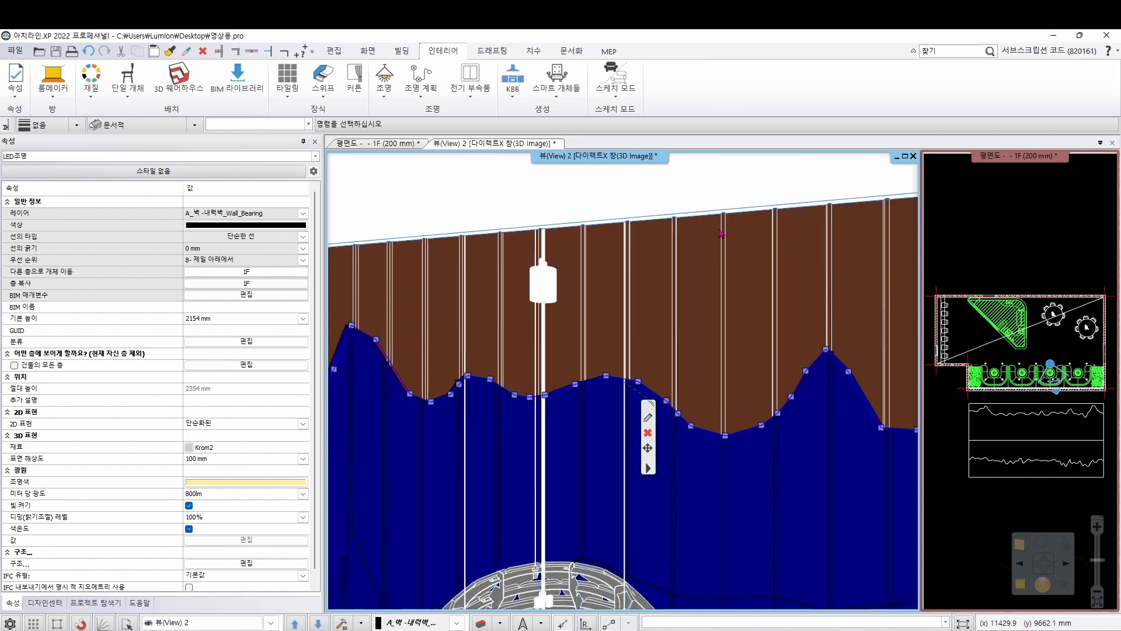
# Return to the floor plan as the main view and create a second LED strip along the wavy polyline in the lower elevation outline
pyautogui.click(1044, 235)
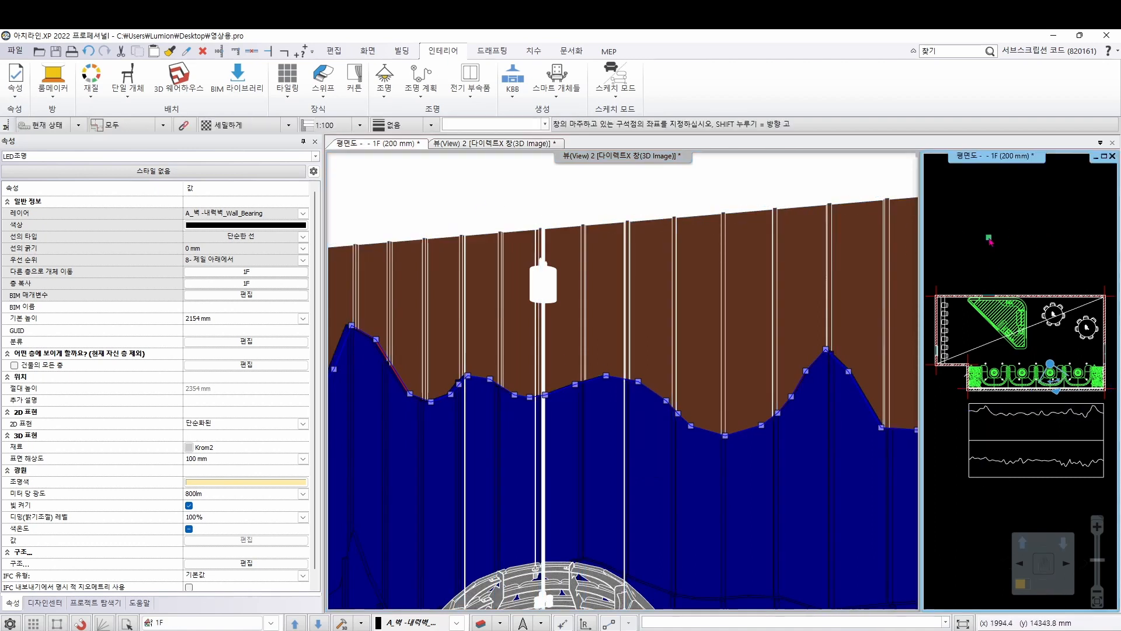
pyautogui.click(1022, 584)
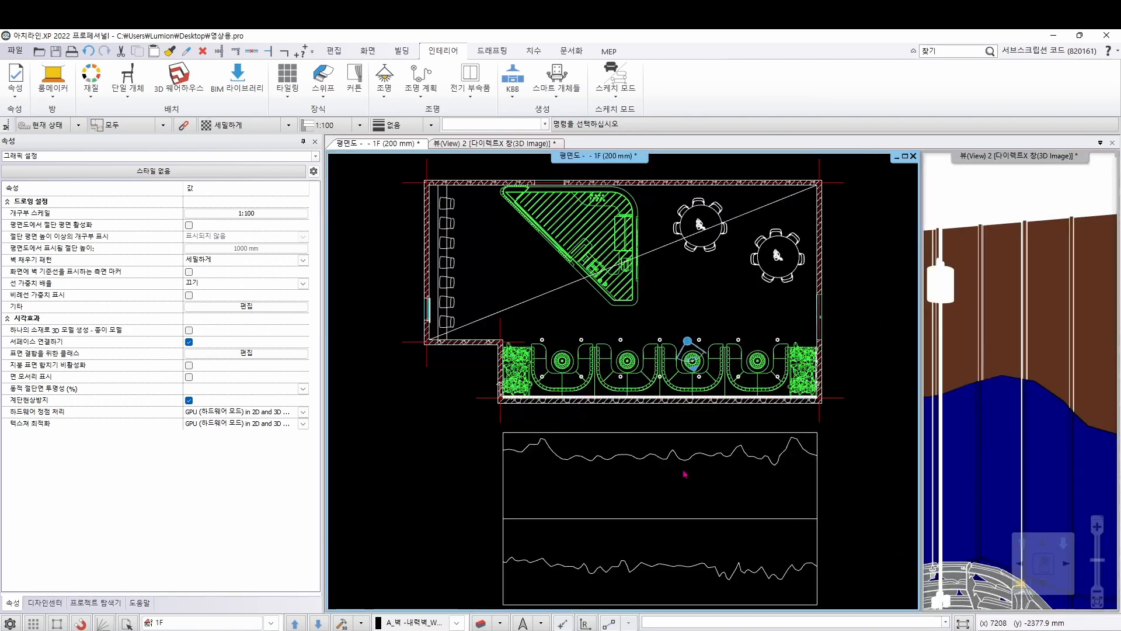
pyautogui.moveTo(584, 477)
pyautogui.mouseDown(button='middle')
pyautogui.moveTo(518, 397)
pyautogui.moveTo(525, 391)
pyautogui.mouseUp(button='middle')
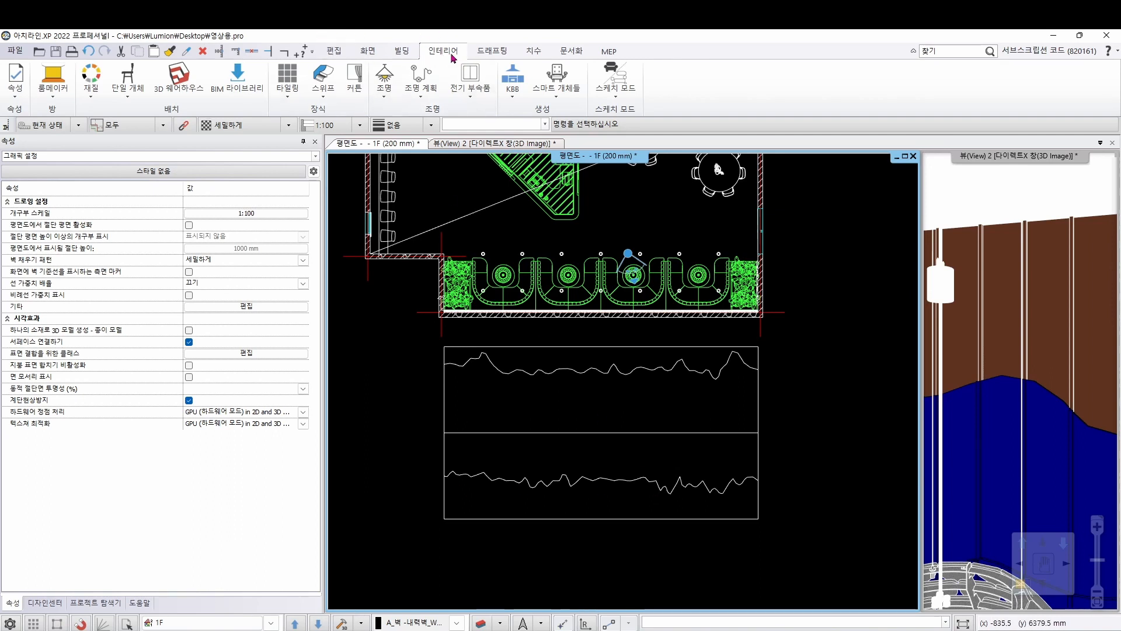
pyautogui.click(385, 96)
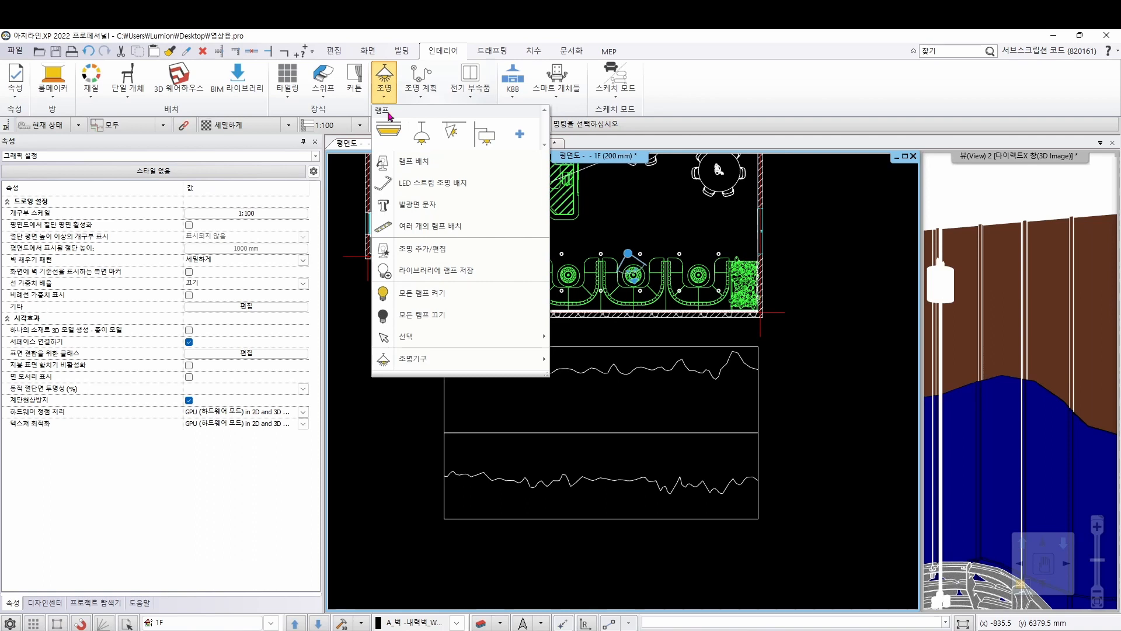
pyautogui.click(417, 185)
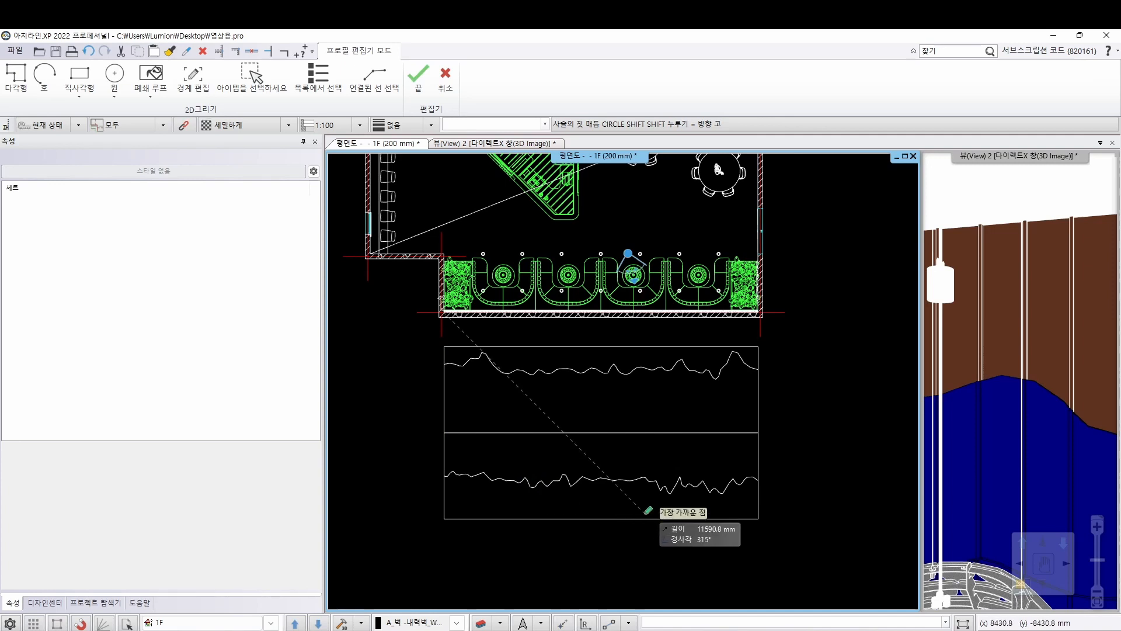
pyautogui.click(270, 82)
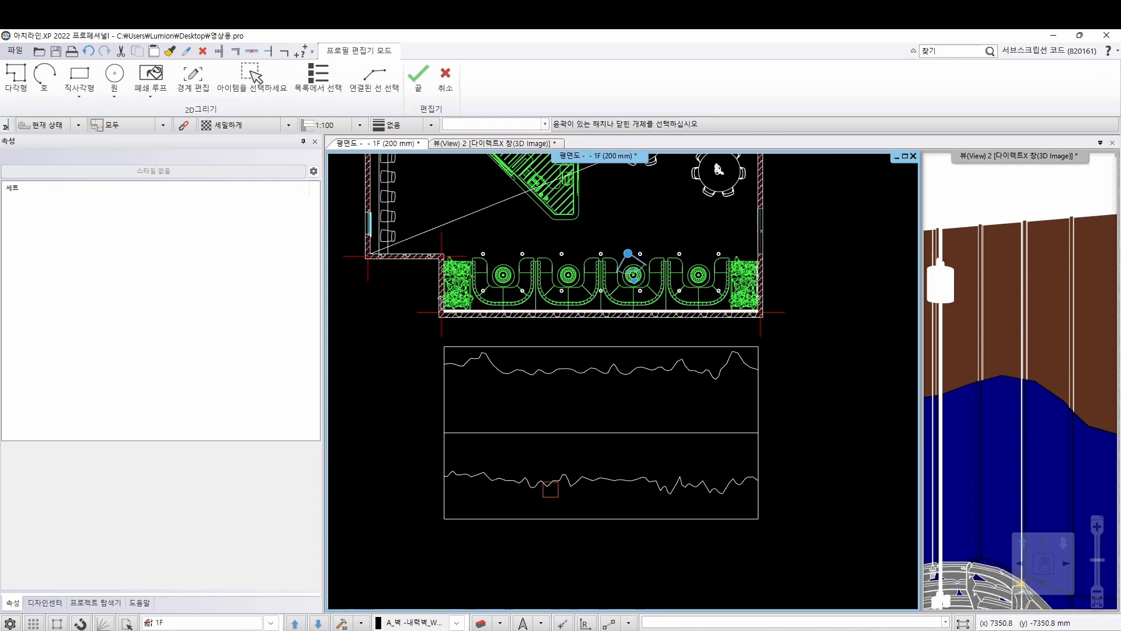
pyautogui.click(502, 480)
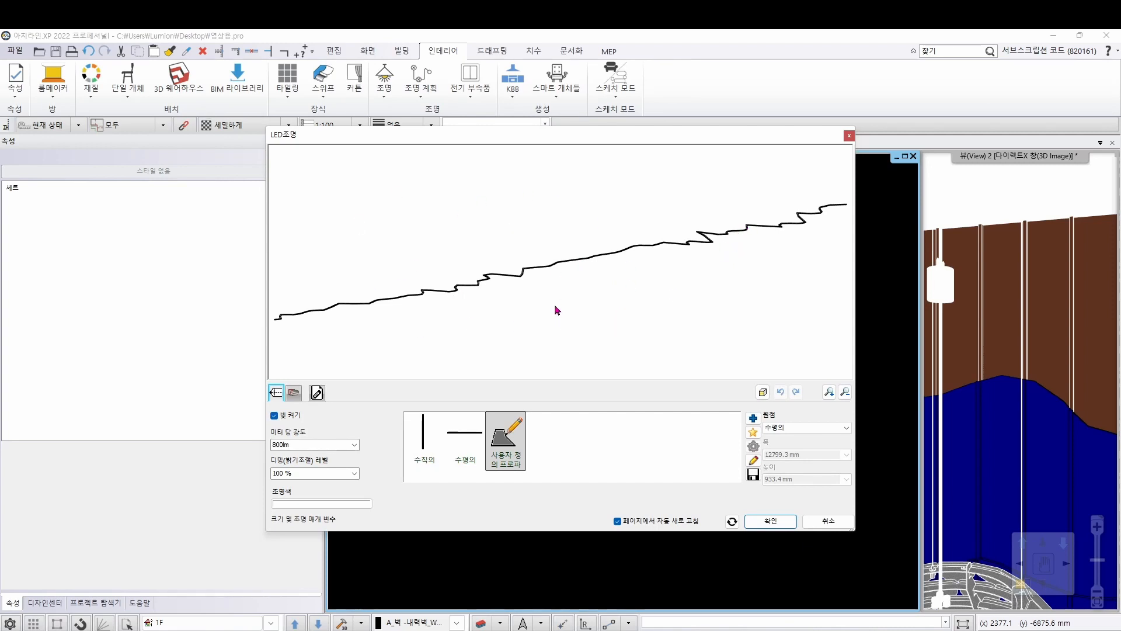
# Give the second LED strip a vertical origin (수직의) and pale yellow light colour, index 139 (RGB 255, 235, 168), and accept its settings
pyautogui.click(805, 427)
pyautogui.click(798, 445)
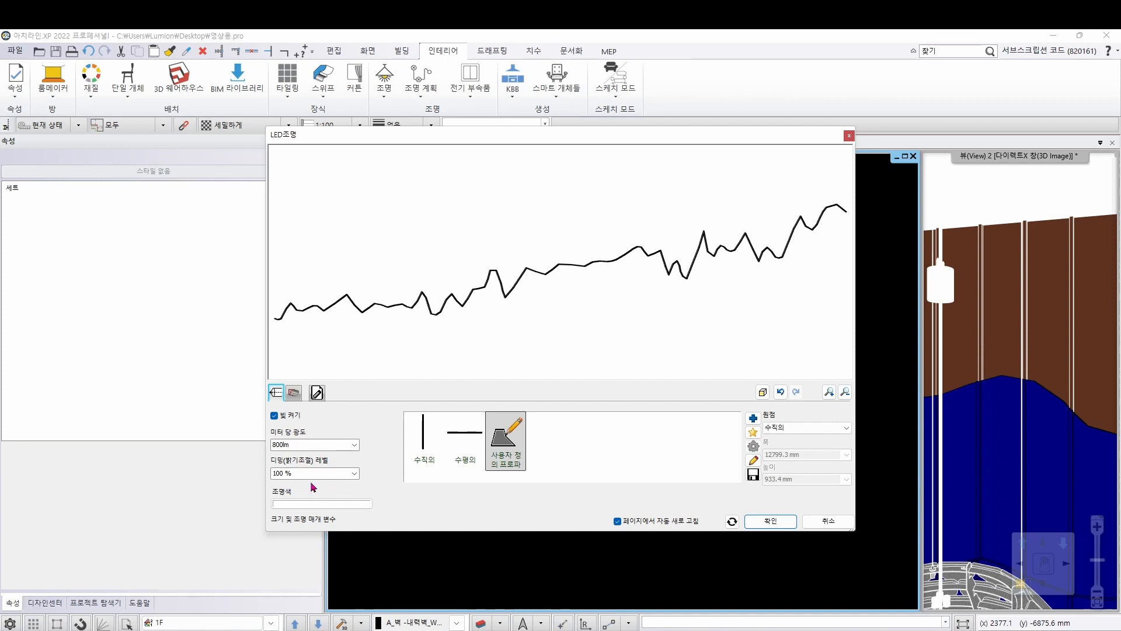
pyautogui.click(308, 504)
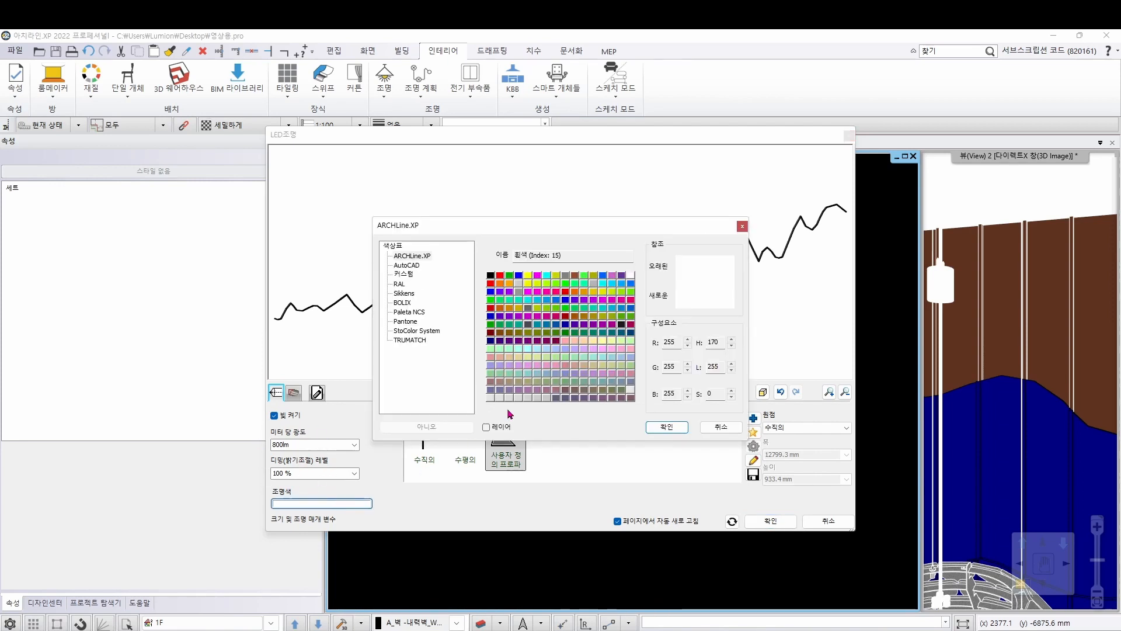
pyautogui.click(597, 341)
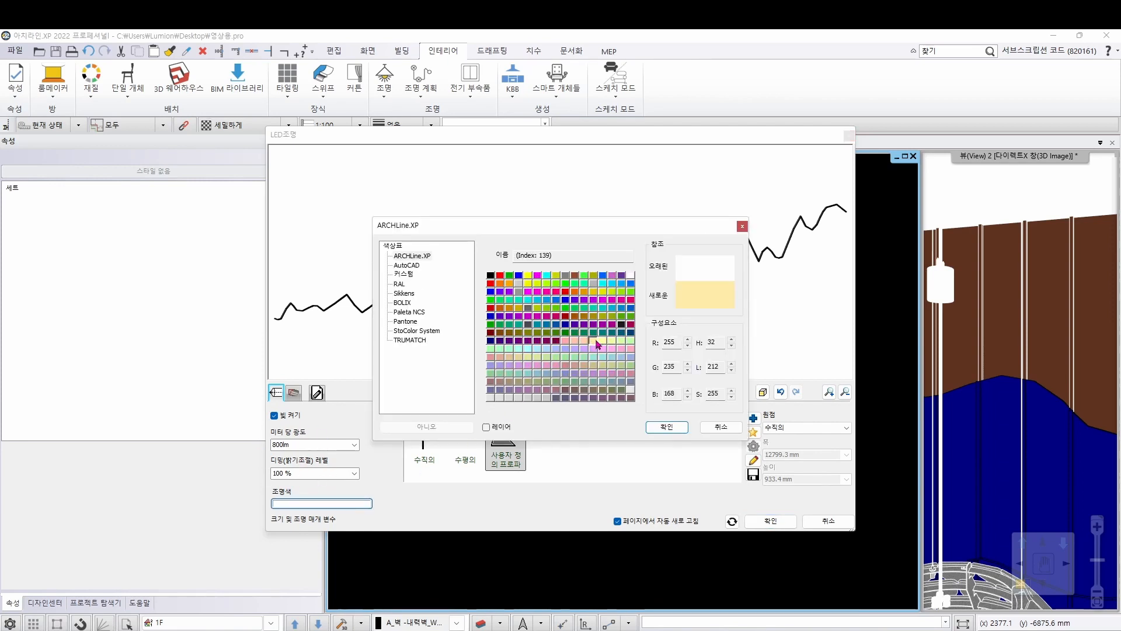
pyautogui.click(669, 432)
pyautogui.click(784, 524)
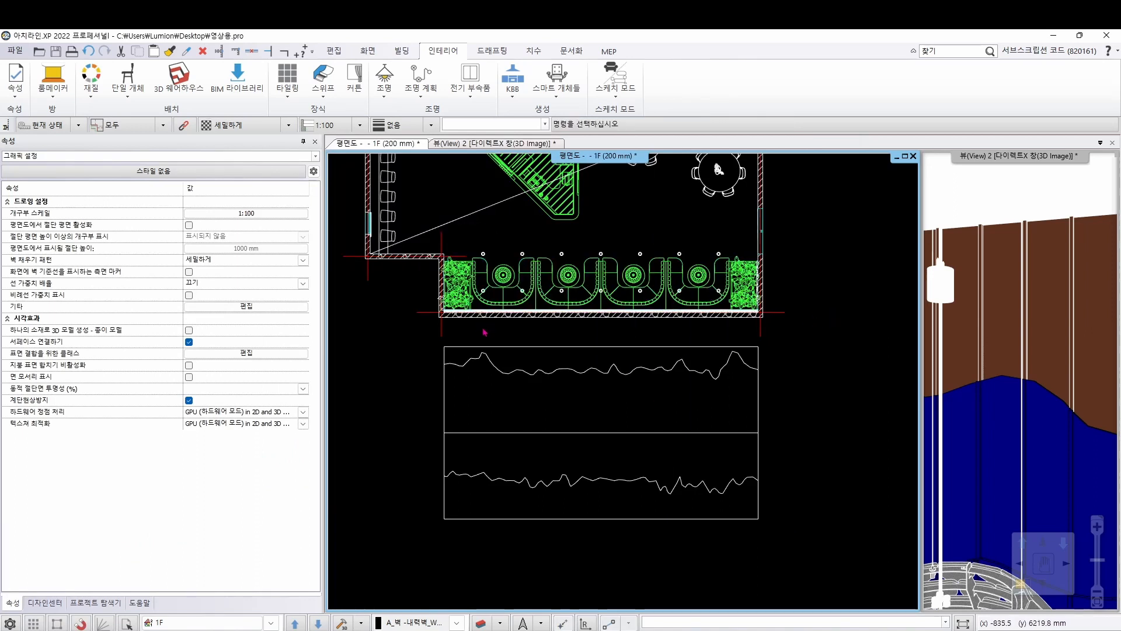
pyautogui.scroll(8, 490, 324)
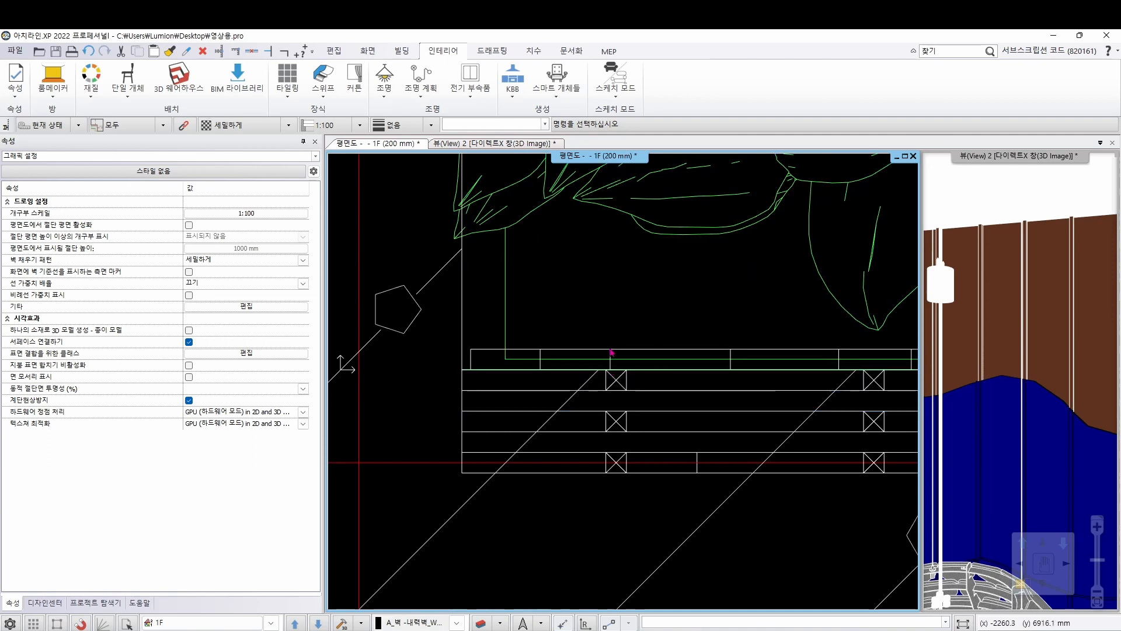
pyautogui.click(611, 353)
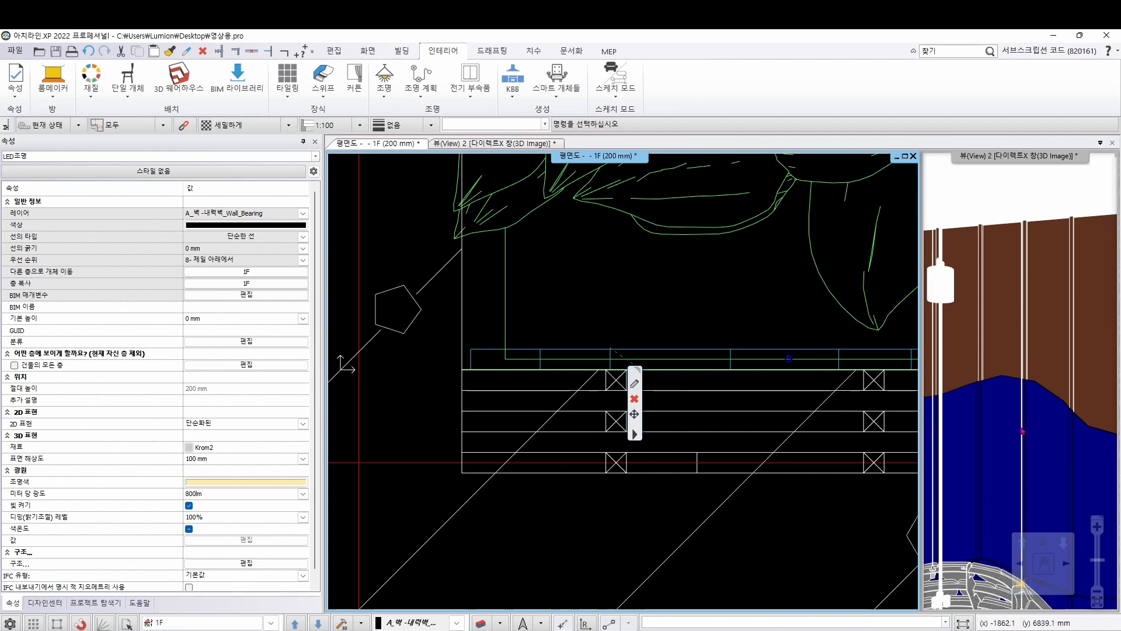
pyautogui.moveTo(1021, 374); pyautogui.dragTo(1009, 458, button='middle')
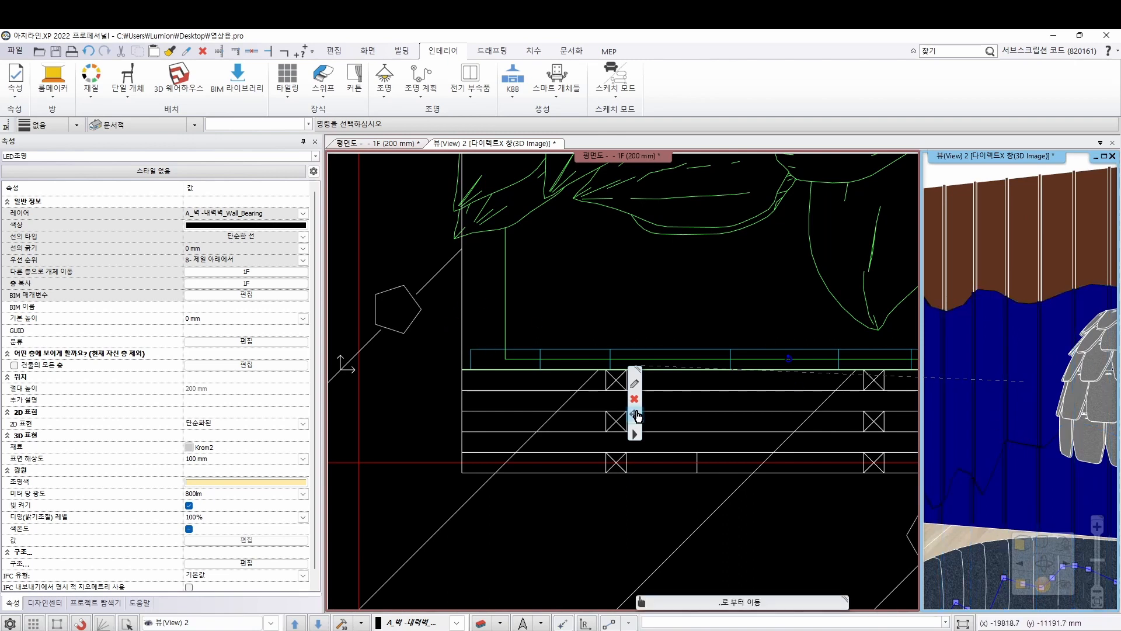
pyautogui.moveTo(636, 416)
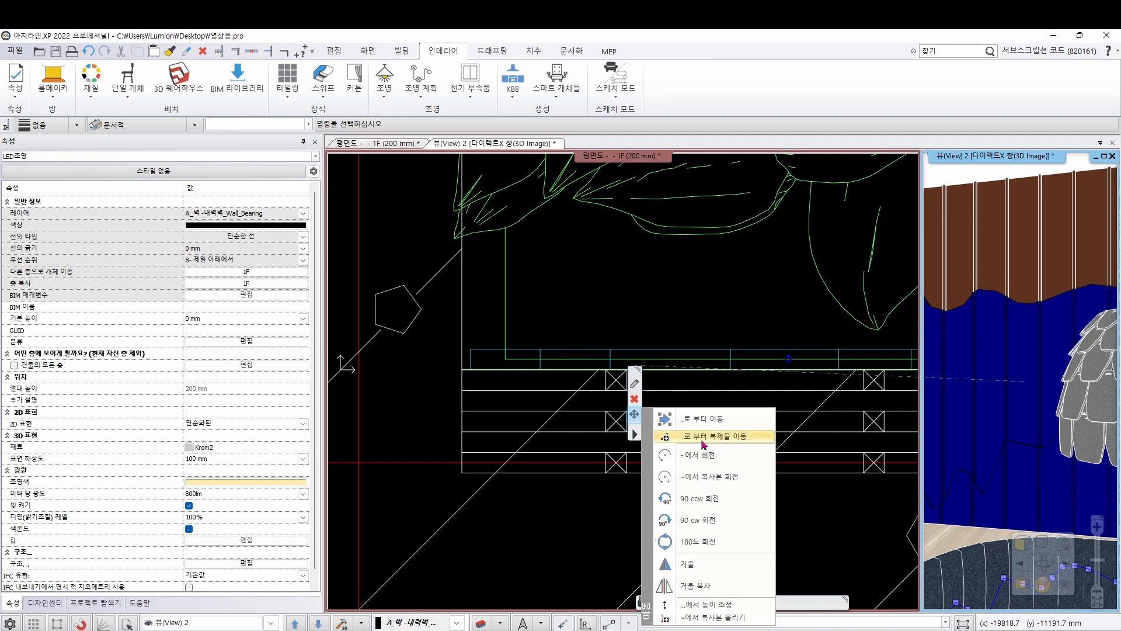
pyautogui.click(763, 419)
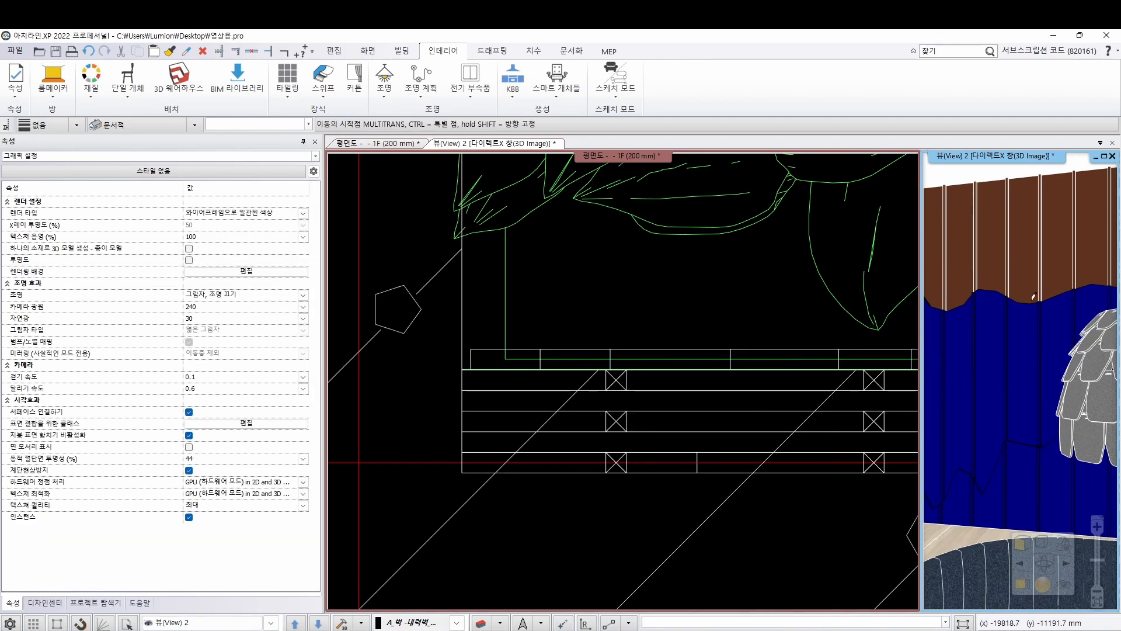
pyautogui.click(963, 344)
pyautogui.press('Escape')
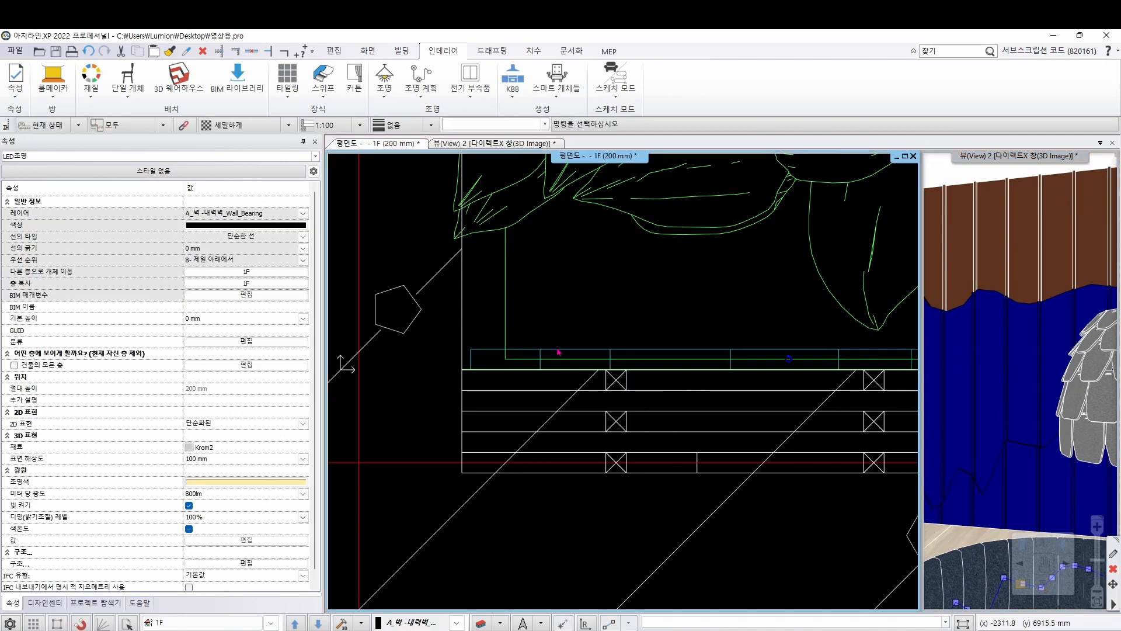
pyautogui.press('Escape')
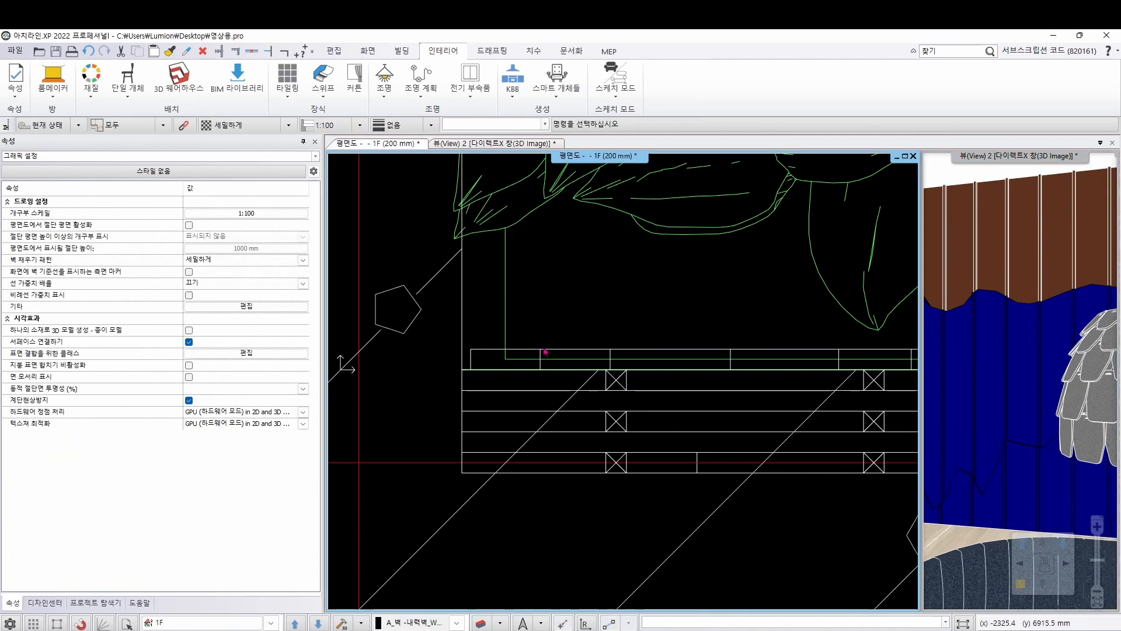
# In the floor plan, move the second LED strip from its upper-left corner to the upper-left corner of the middle wall layer
pyautogui.click(545, 353)
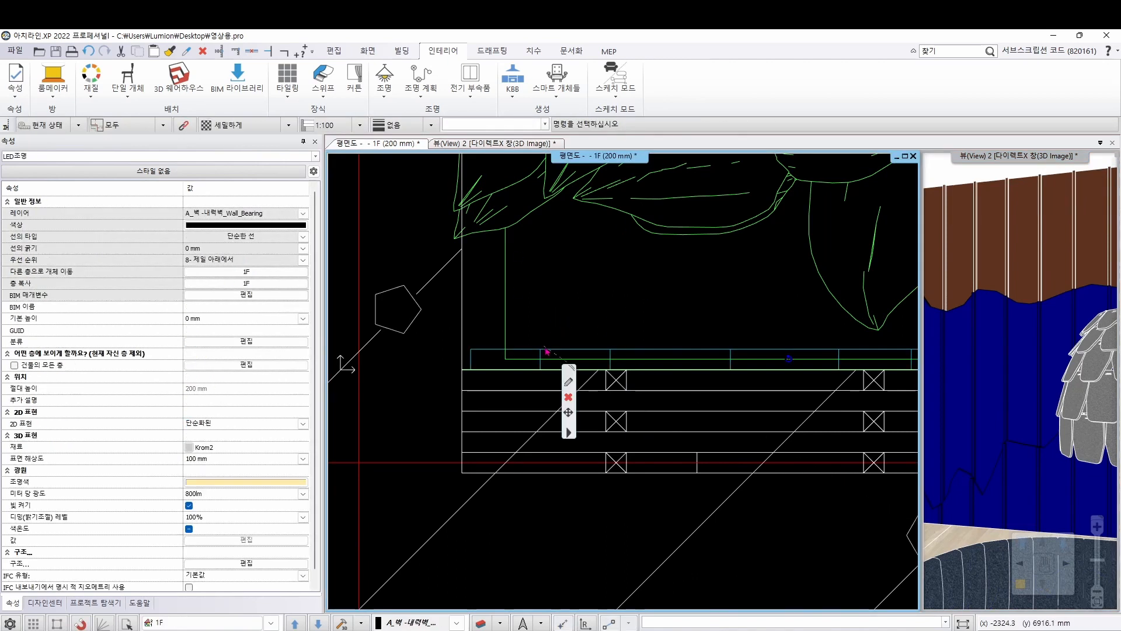
pyautogui.click(568, 412)
pyautogui.click(662, 122)
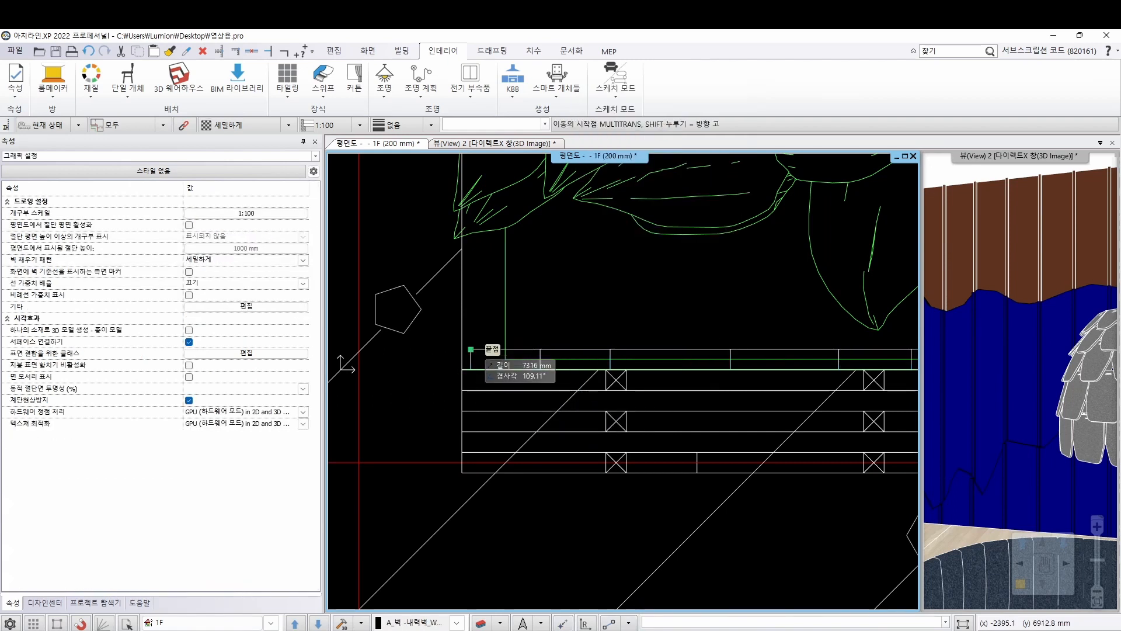
pyautogui.click(471, 349)
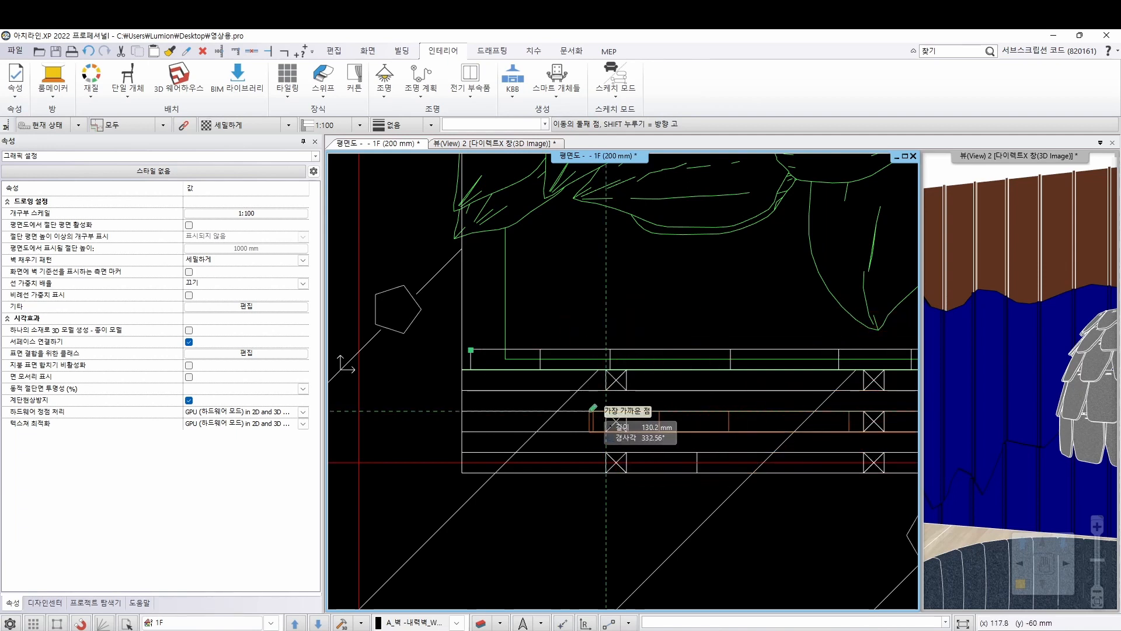
pyautogui.click(463, 411)
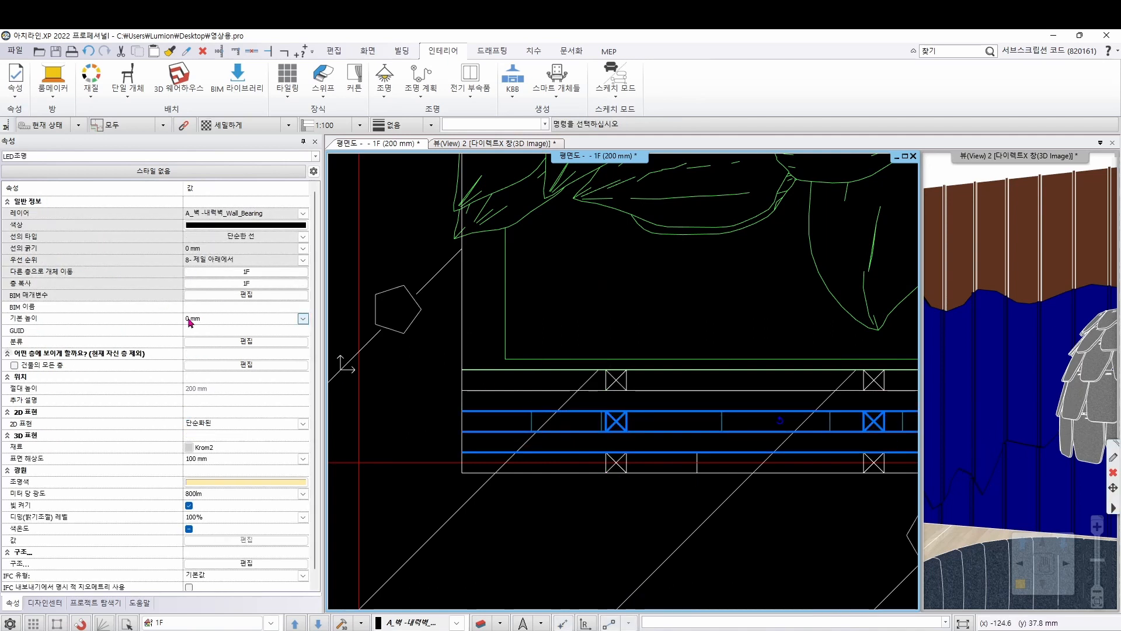
# Set the second LED strip's base height (기본 높이) to 1500 mm
pyautogui.click(206, 319)
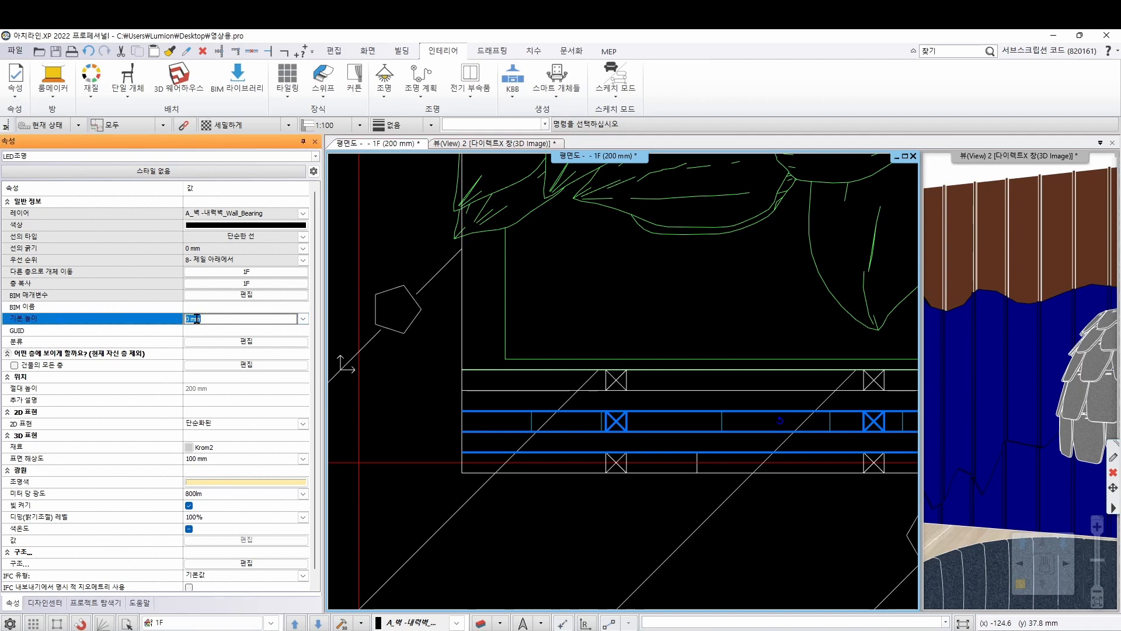
pyautogui.write('1500')
pyautogui.press('Return')
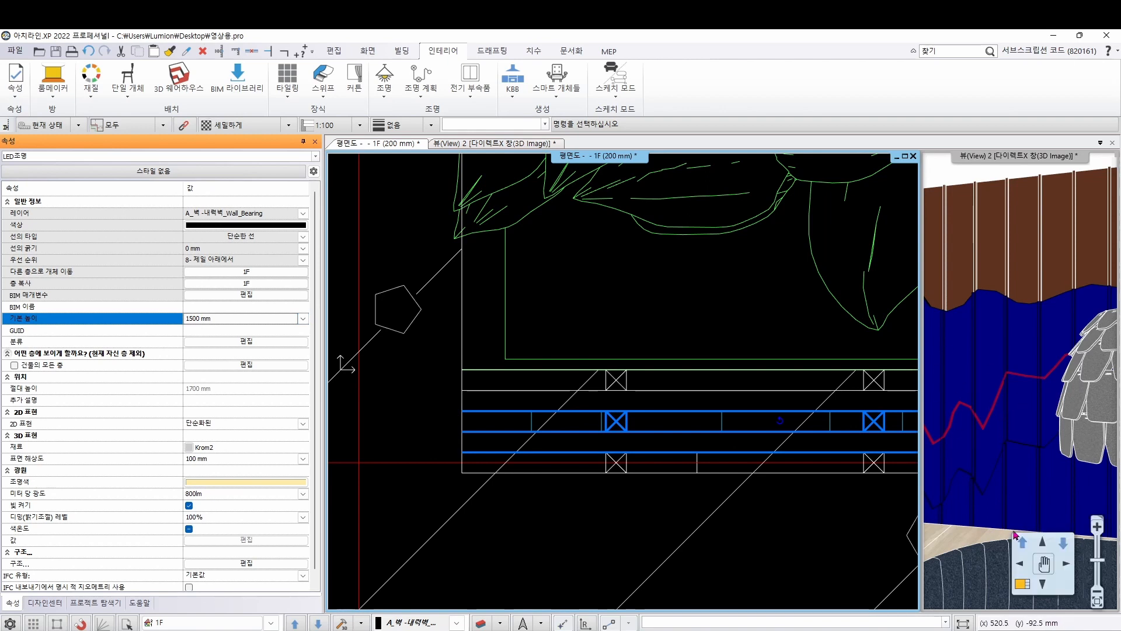
# Make the 3D view the main view and lower the second LED strip vertically onto the lower wavy wall edge, to a base height of about 998.2 mm
pyautogui.click(1020, 587)
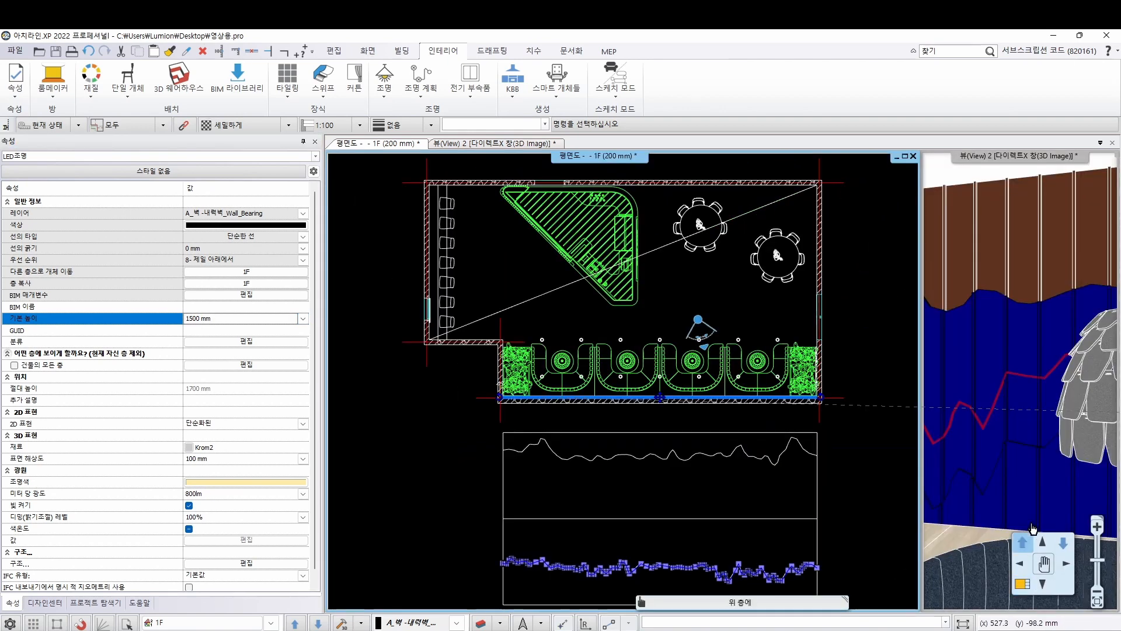
pyautogui.click(1040, 561)
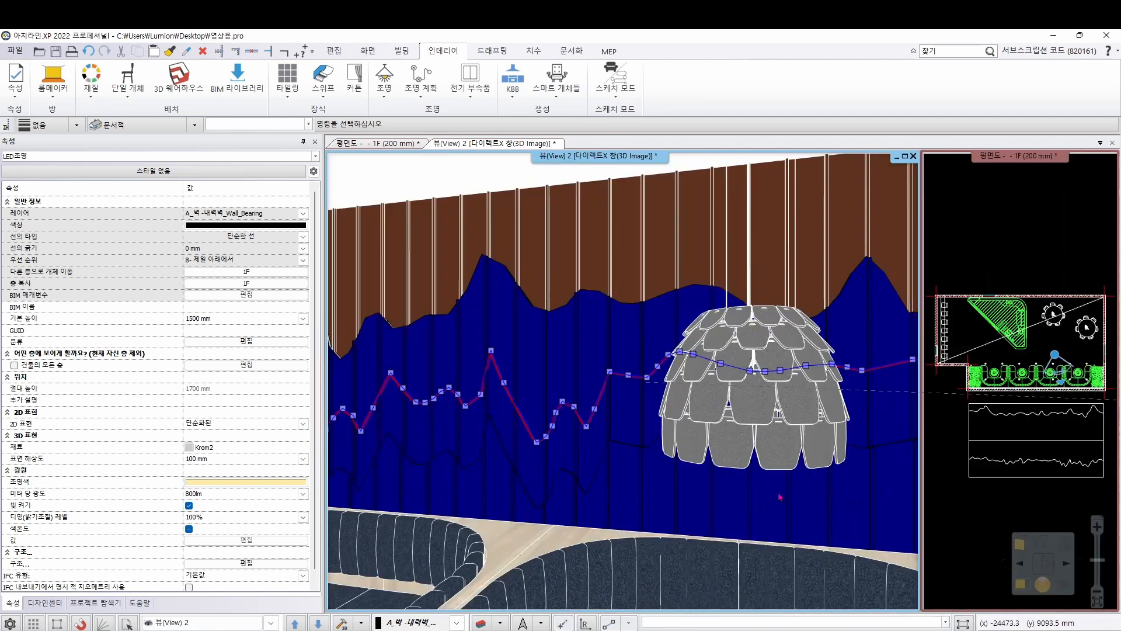
pyautogui.click(492, 354)
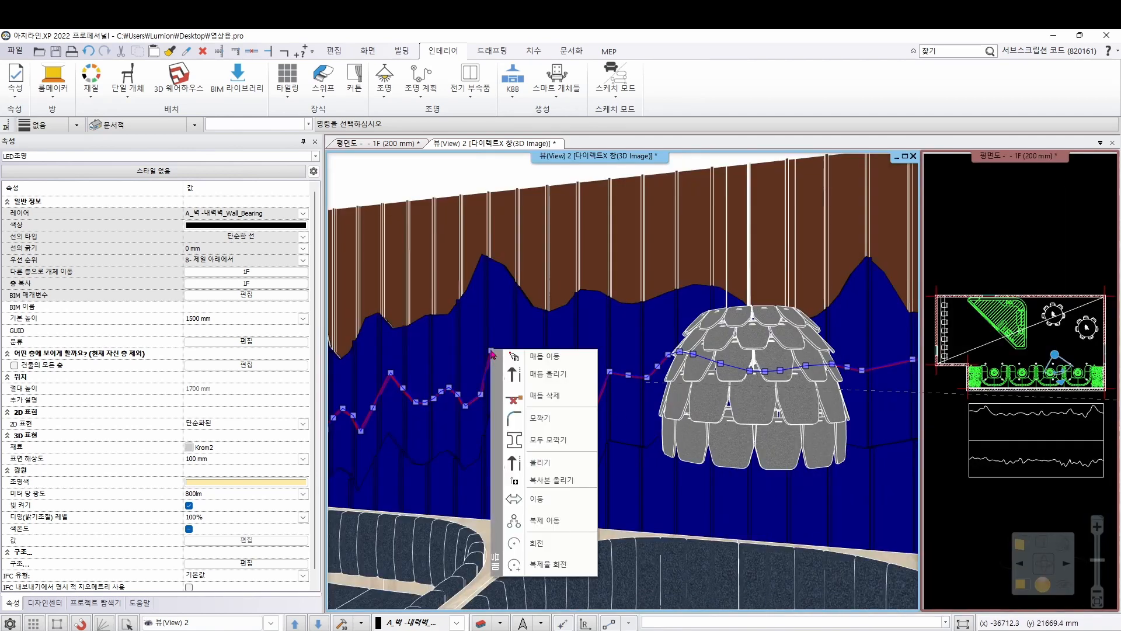
pyautogui.click(515, 462)
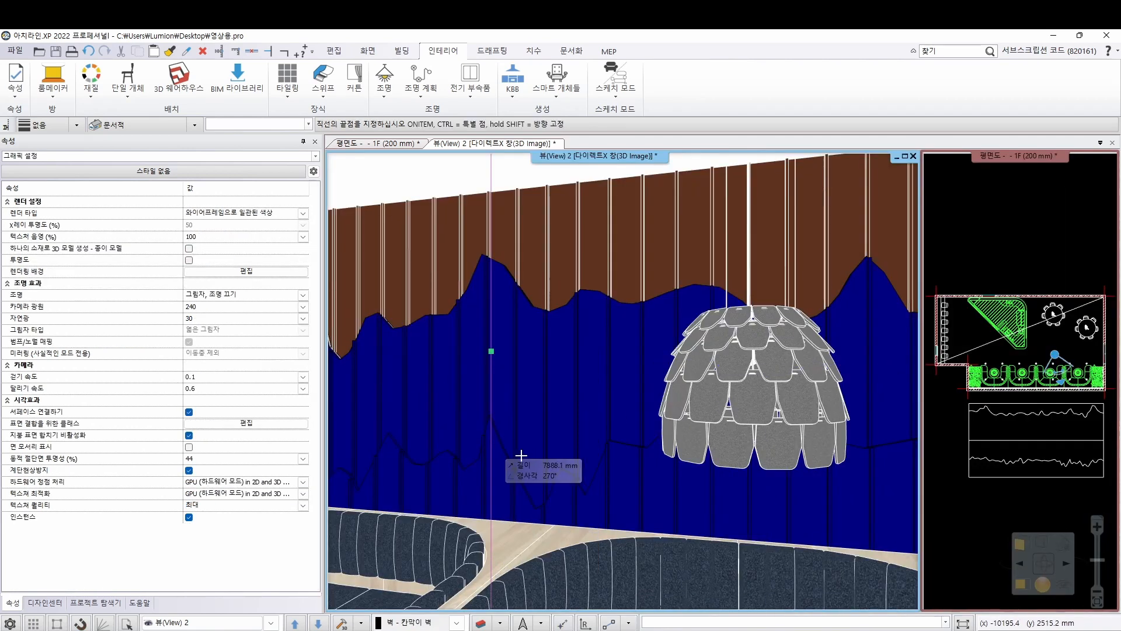
pyautogui.click(493, 418)
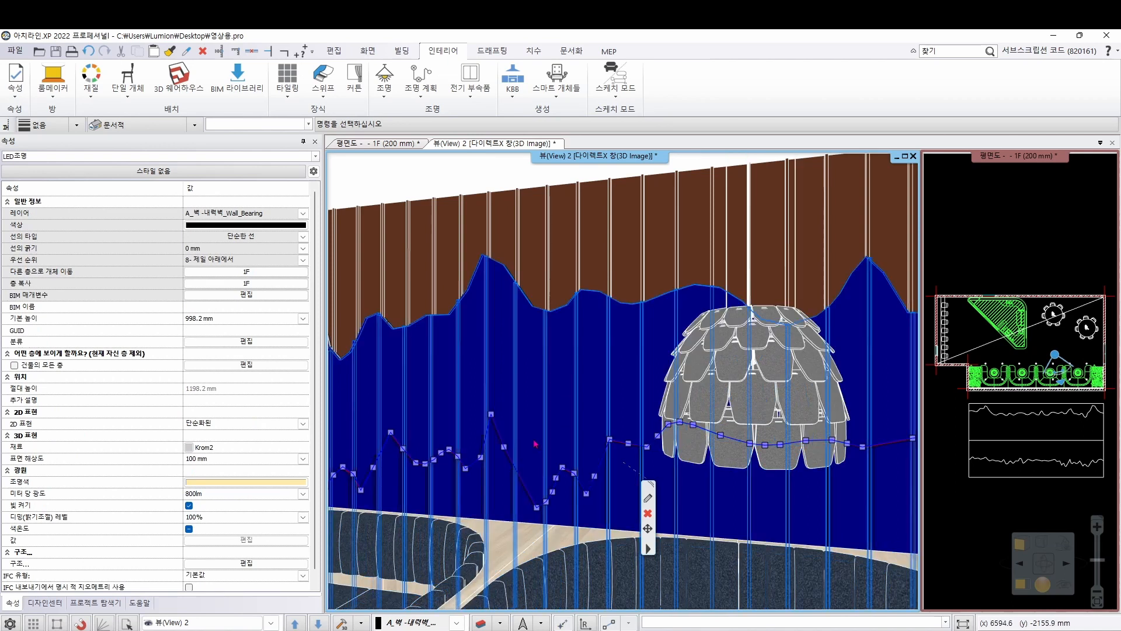
# Examine from the front in 3D how the second LED strip lines up with the lower wavy edge across the blue wall
pyautogui.scroll(-5, 629, 442)
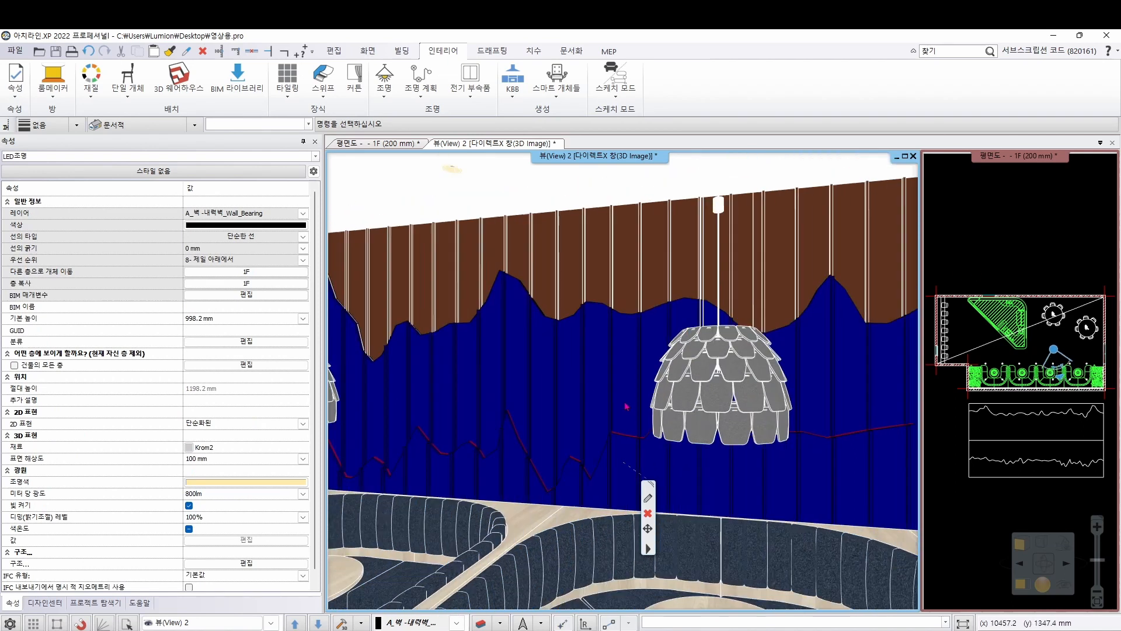
pyautogui.moveTo(583, 434); pyautogui.dragTo(727, 454, button='middle')
pyautogui.click(587, 403)
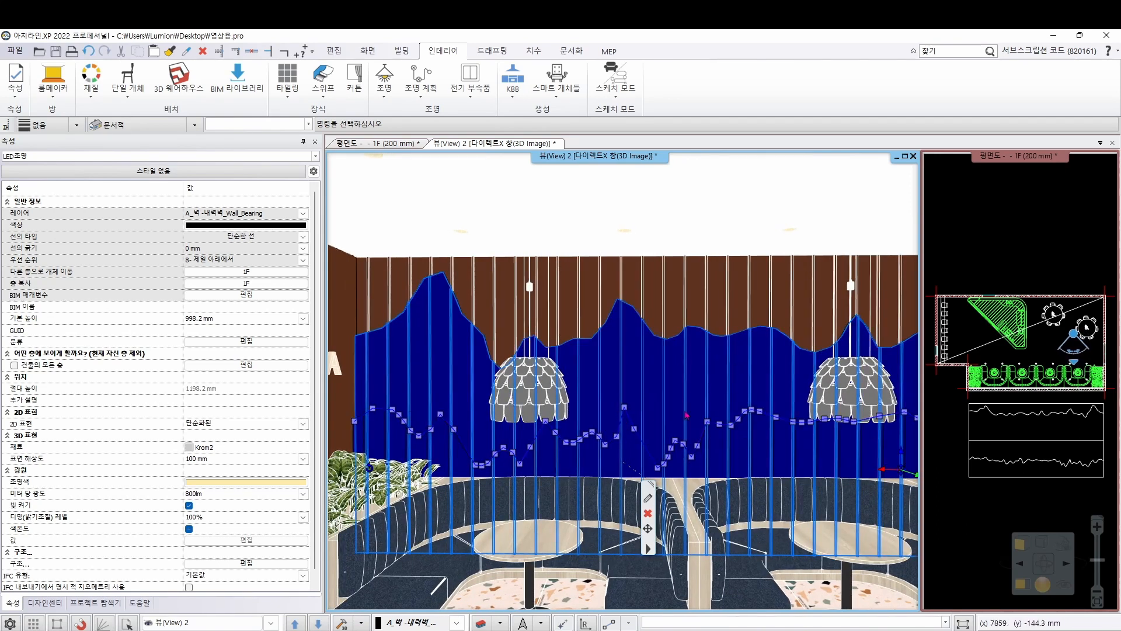
pyautogui.moveTo(687, 356); pyautogui.dragTo(641, 341, button='middle')
pyautogui.scroll(-1, 643, 341)
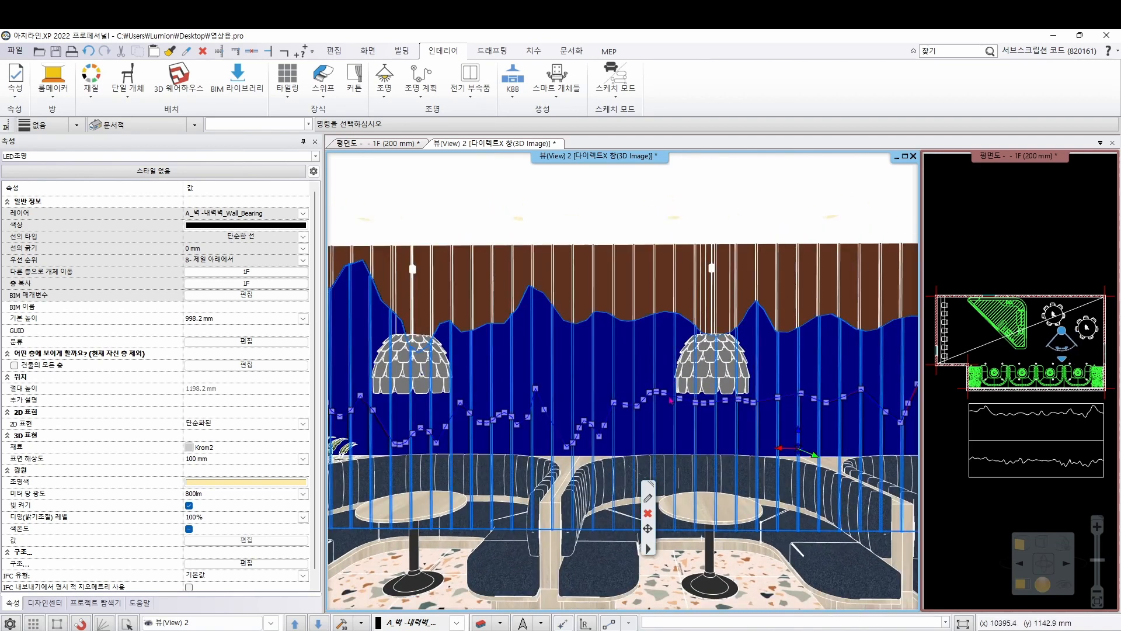
pyautogui.scroll(-1, 634, 410)
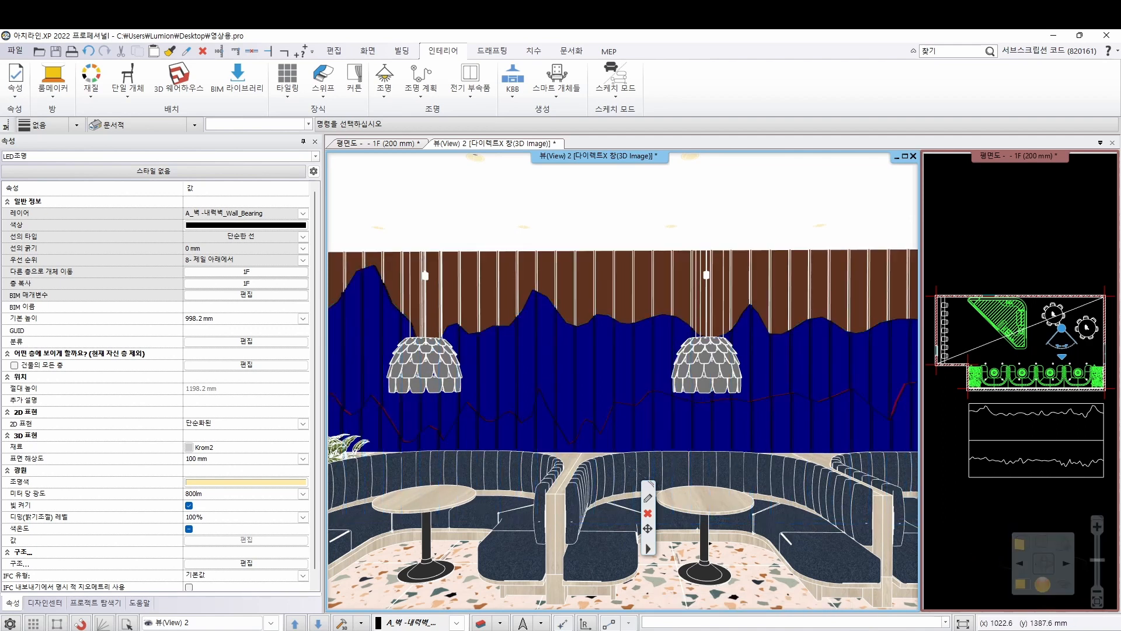
pyautogui.scroll(1, 557, 356)
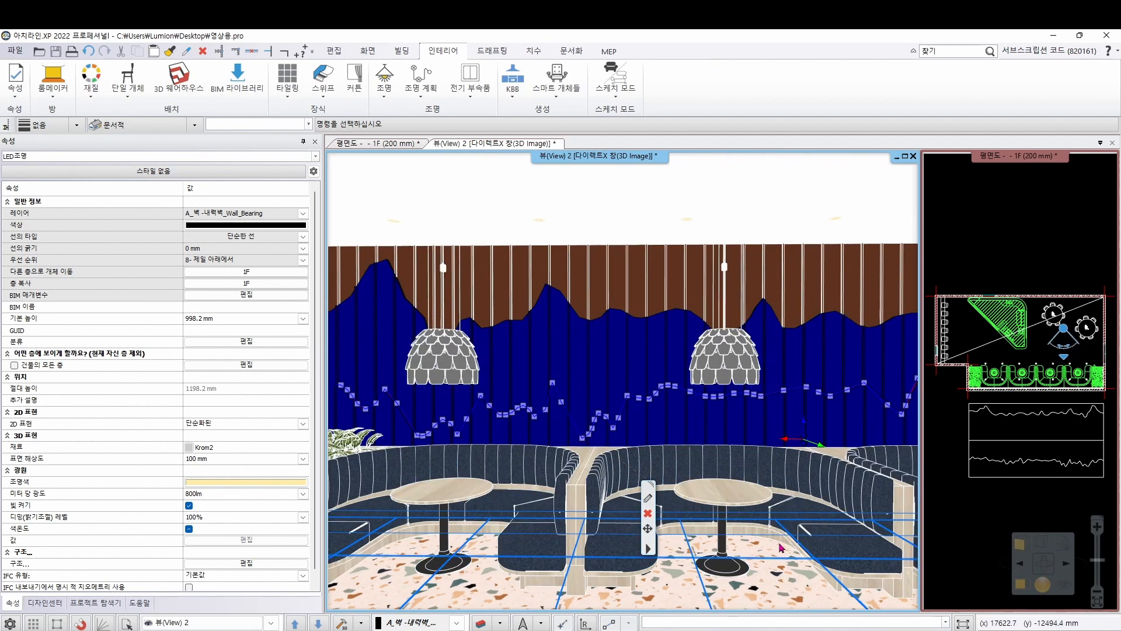